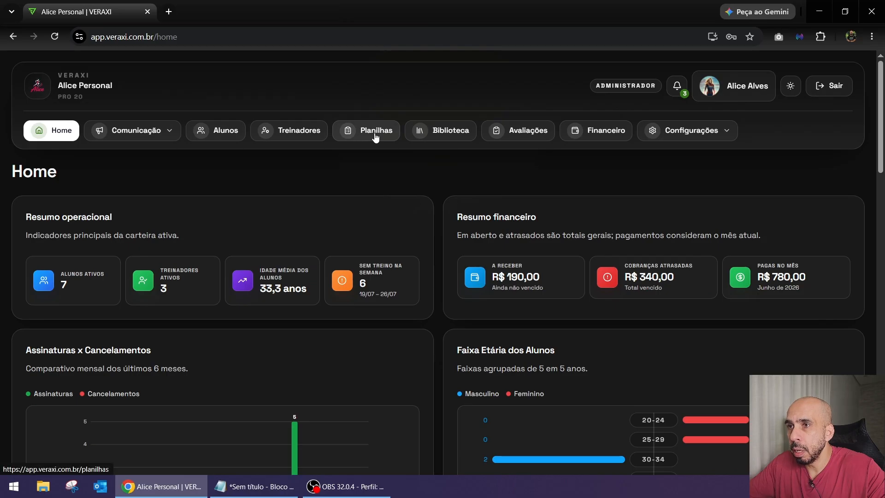
Step: Go to the training sheets (Planilhas) and load the calendar of the last student in the student list
left_click(376, 133)
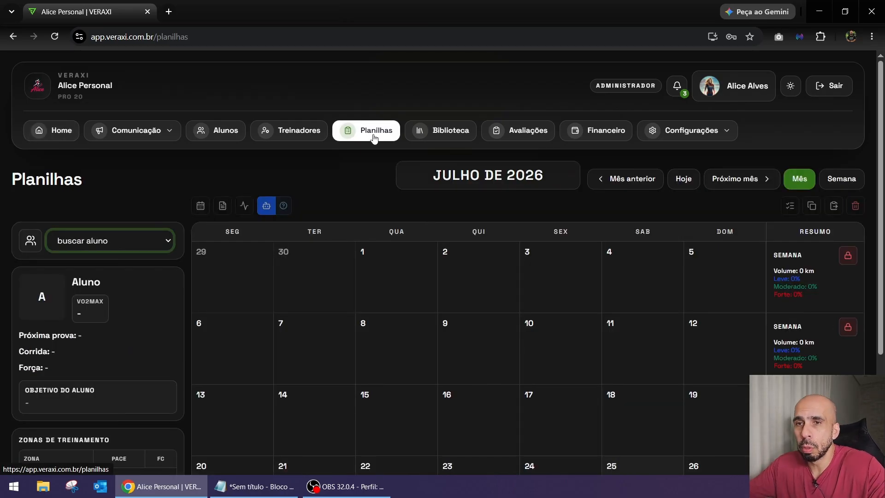
scroll(250, 186, "down", 1)
left_click(156, 185)
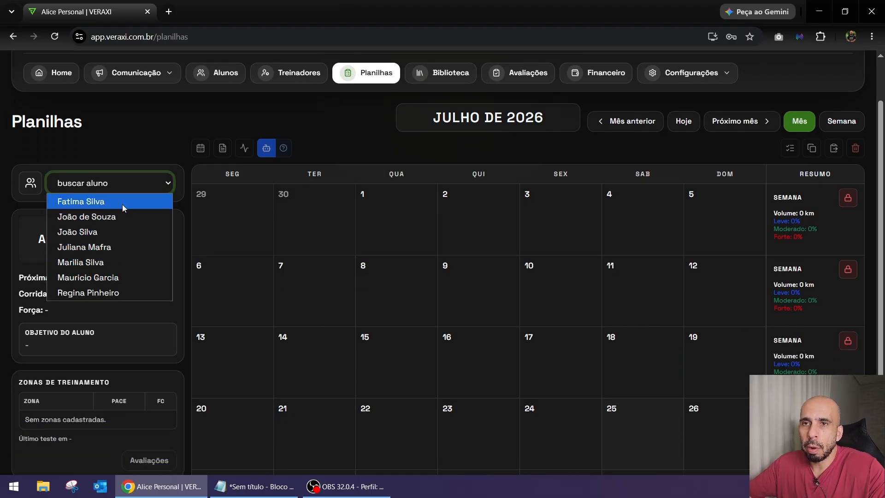
left_click(109, 293)
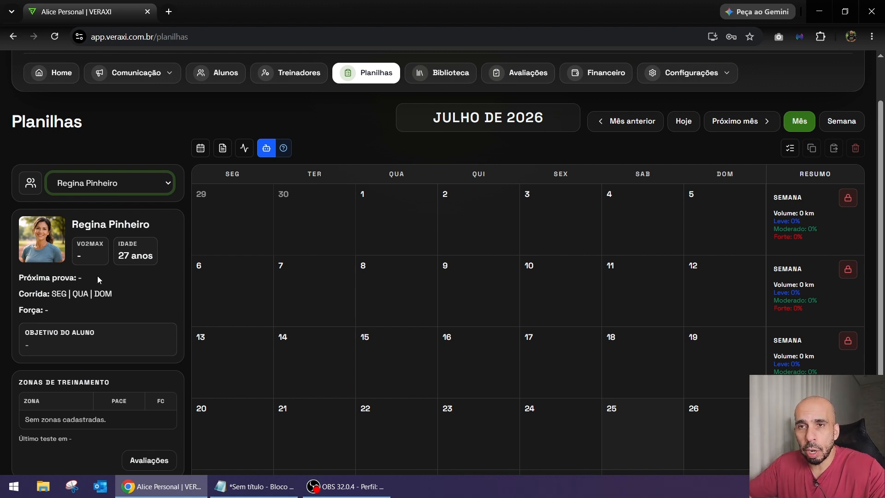
Step: Load the training sheet of the fourth listed student and review the next race, the running and strength days, and the training zones
left_click(124, 188)
left_click(98, 246)
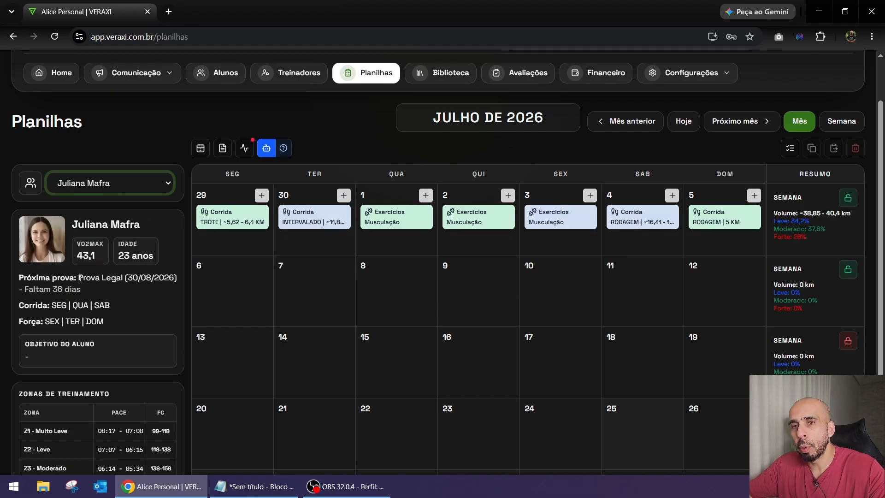
left_click_drag(85, 279, 171, 277)
left_click_drag(29, 289, 82, 290)
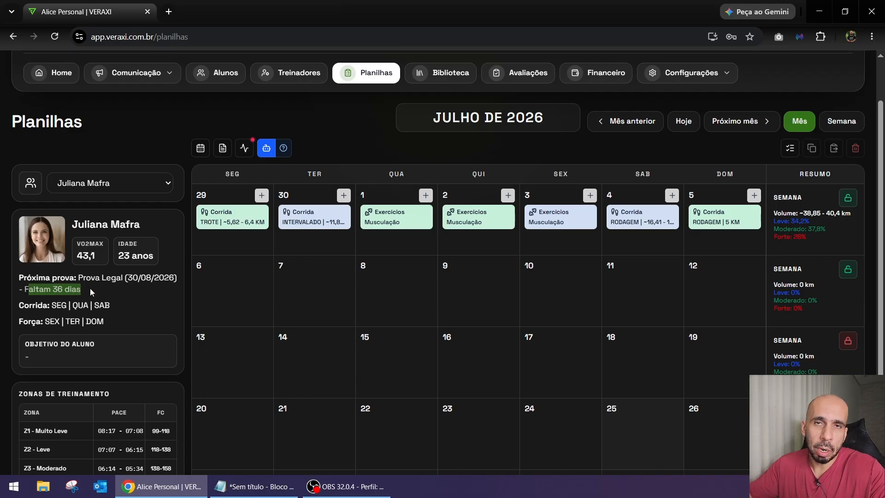
left_click(80, 301)
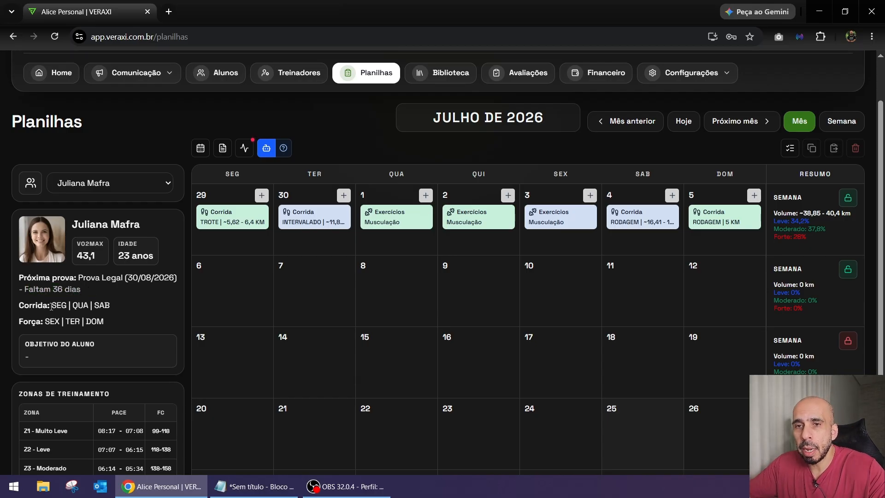
left_click_drag(51, 306, 103, 321)
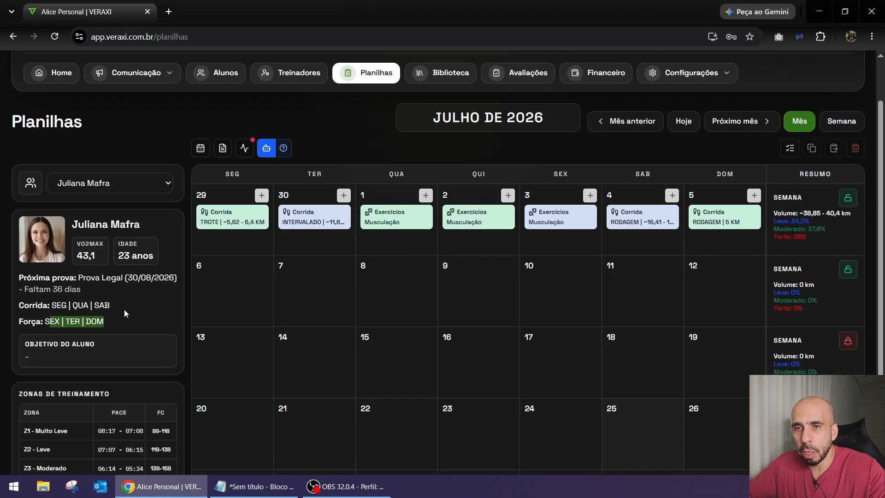
left_click(124, 307)
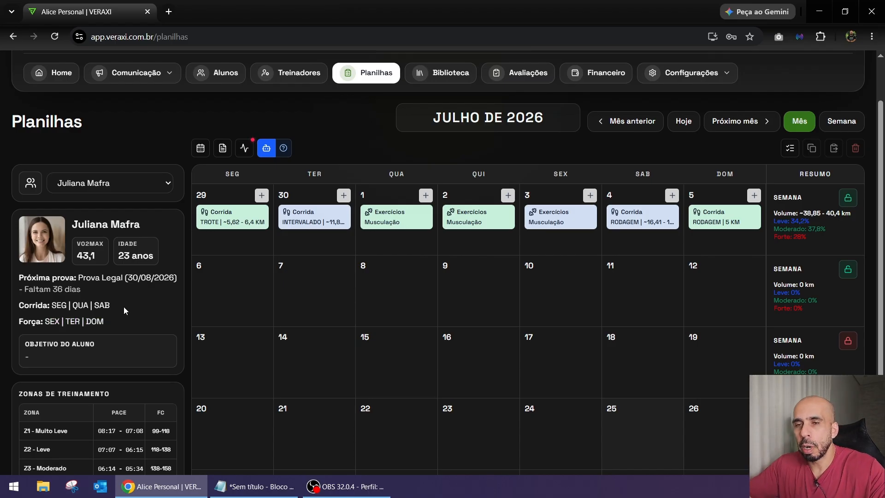
scroll(123, 306, "down", 2)
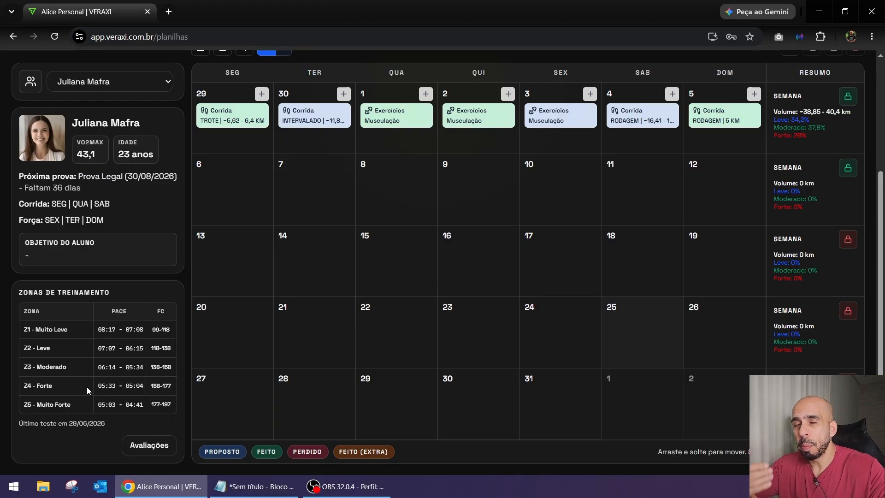
scroll(86, 386, "up", 4)
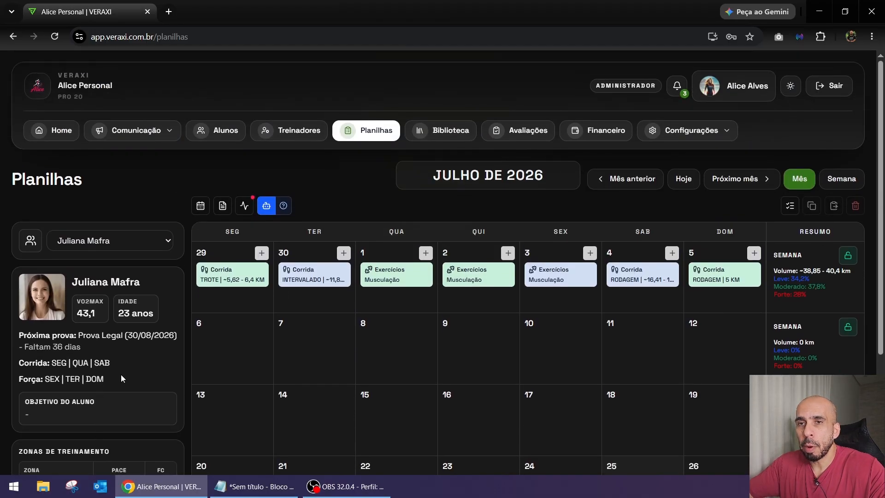
Step: Switch back to the last listed student's training sheet and check the running days and training zones
left_click(131, 248)
left_click(98, 350)
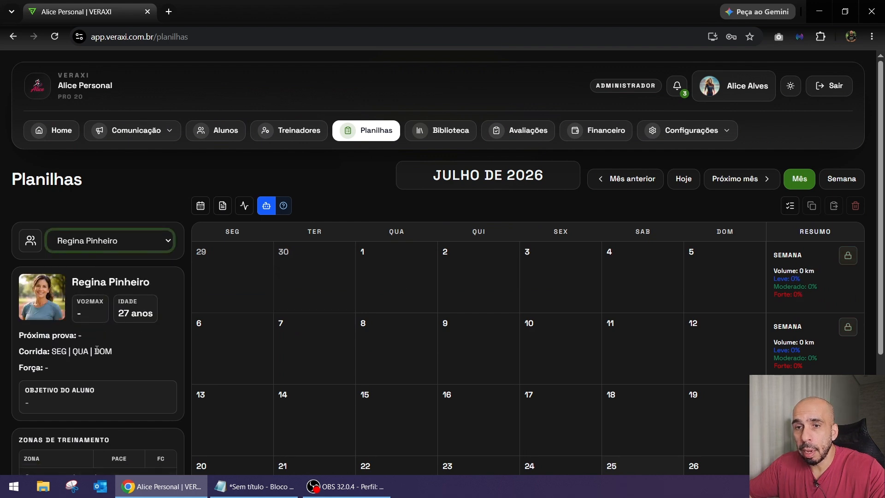
scroll(127, 332, "down", 3)
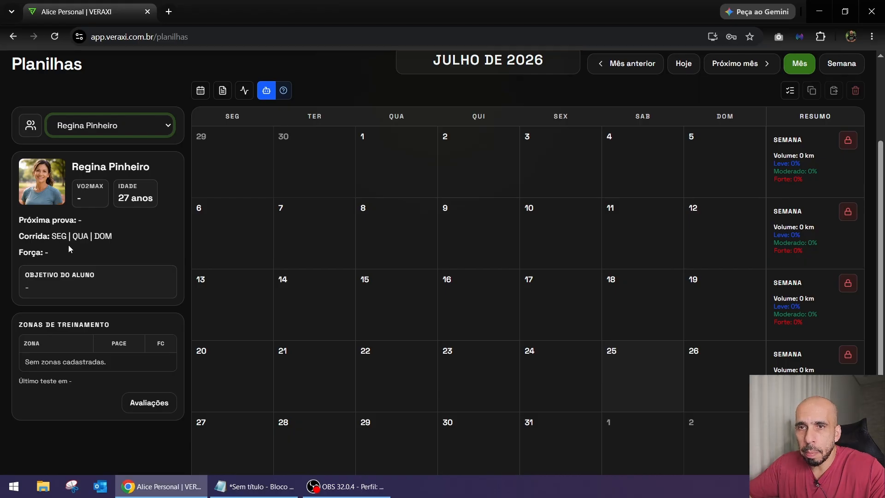
scroll(286, 300, "up", 1)
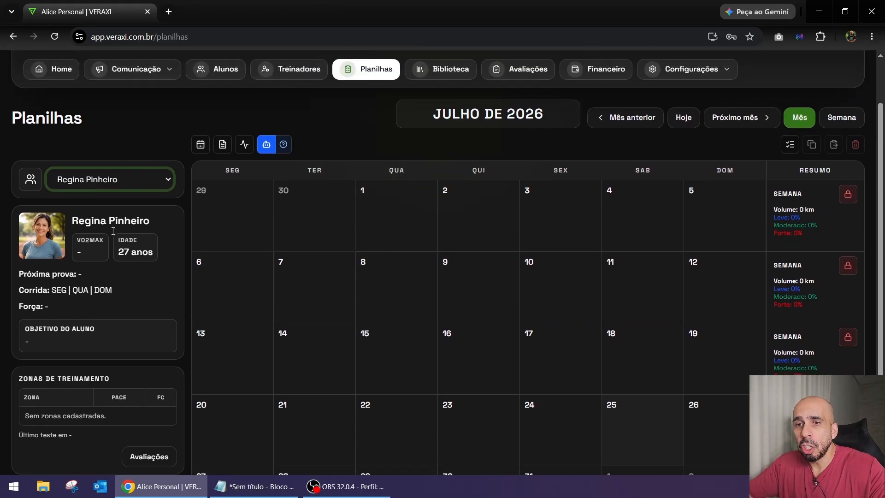
scroll(170, 245, "down", 1)
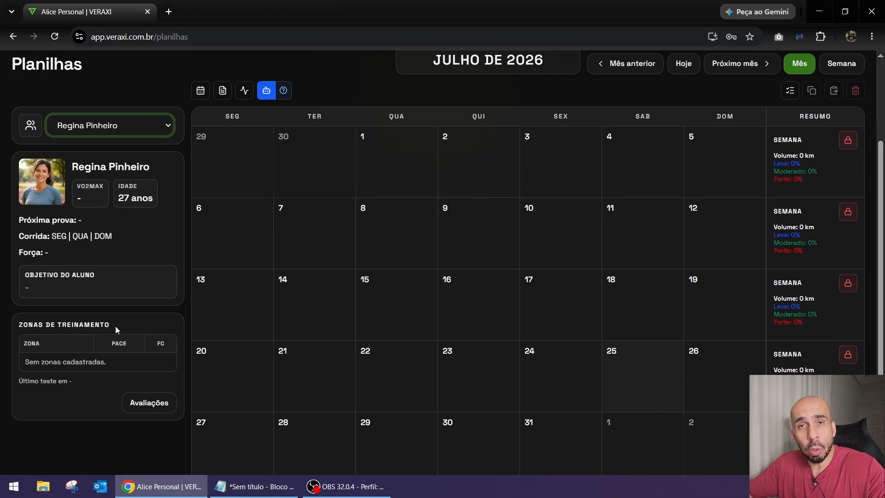
Step: Open this student's evaluations and start a new performance test with the Teste de 3000 protocol
left_click(147, 402)
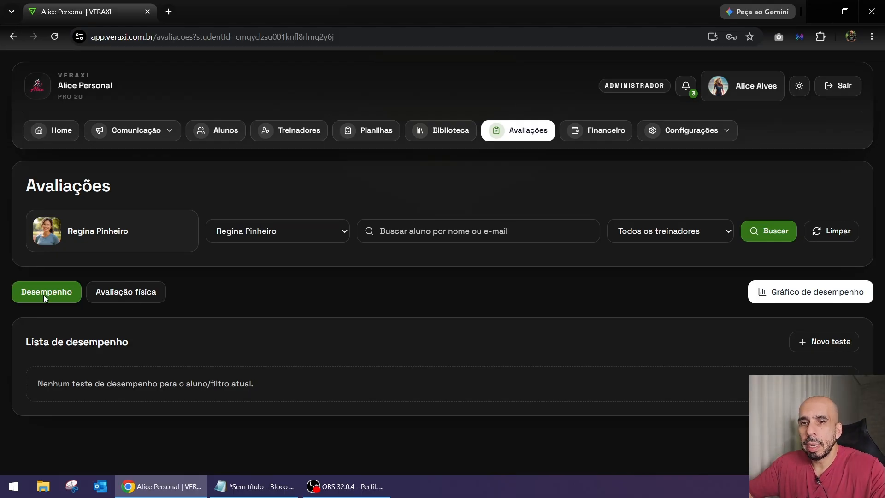
left_click(821, 344)
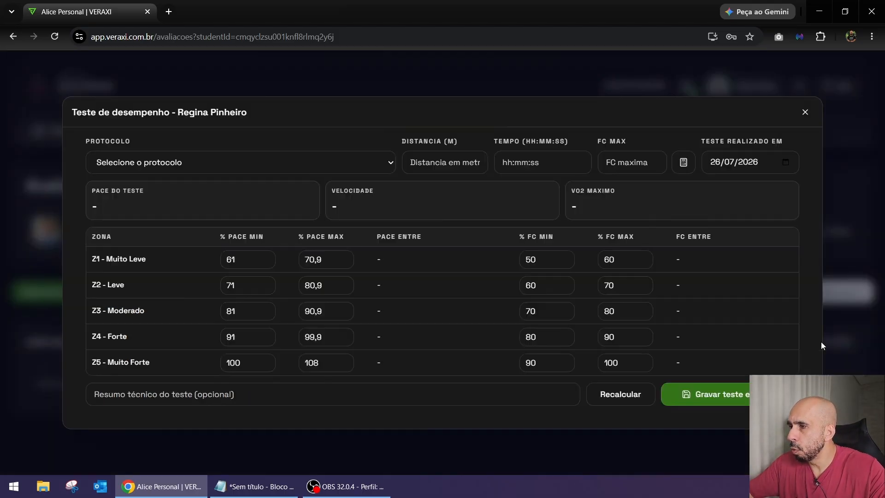
left_click(215, 162)
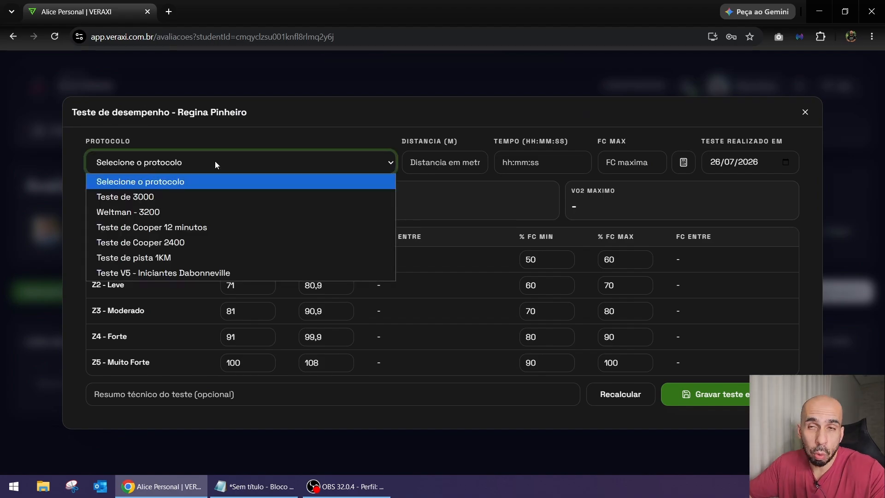
left_click(127, 198)
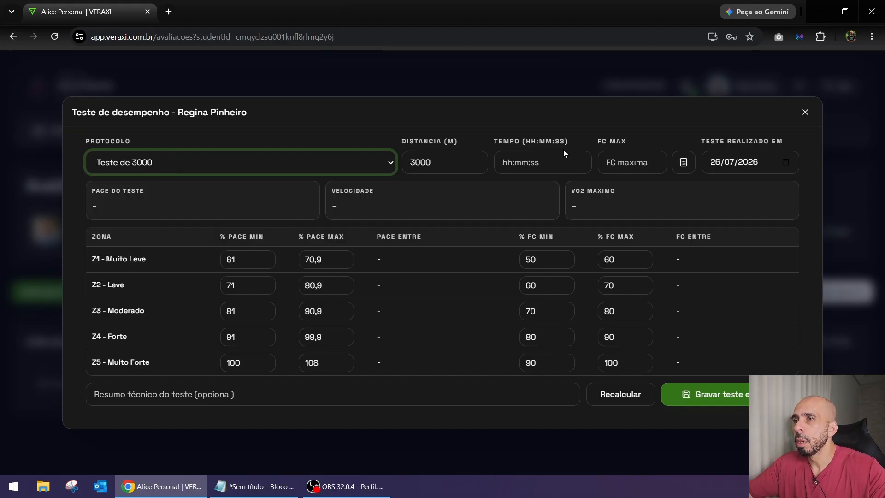
Step: Enter 00:16:10 as the time of the 3000 m performance test
left_click(505, 162)
type("00")
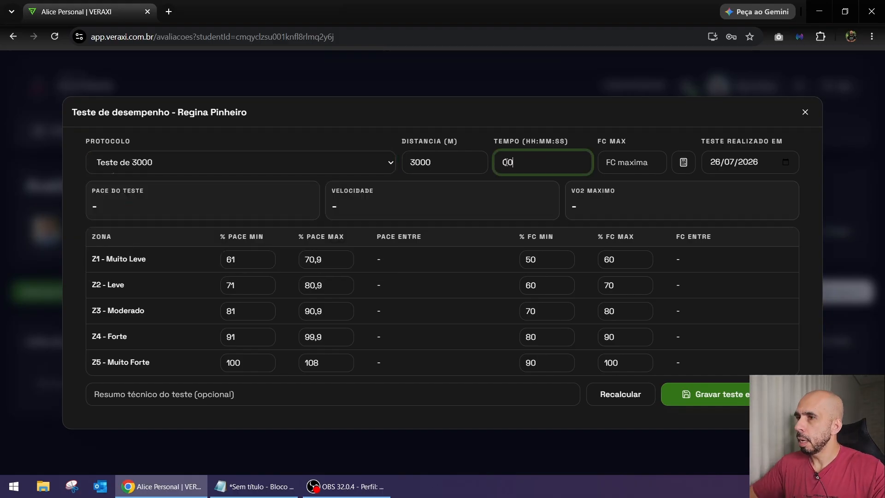
type(":16")
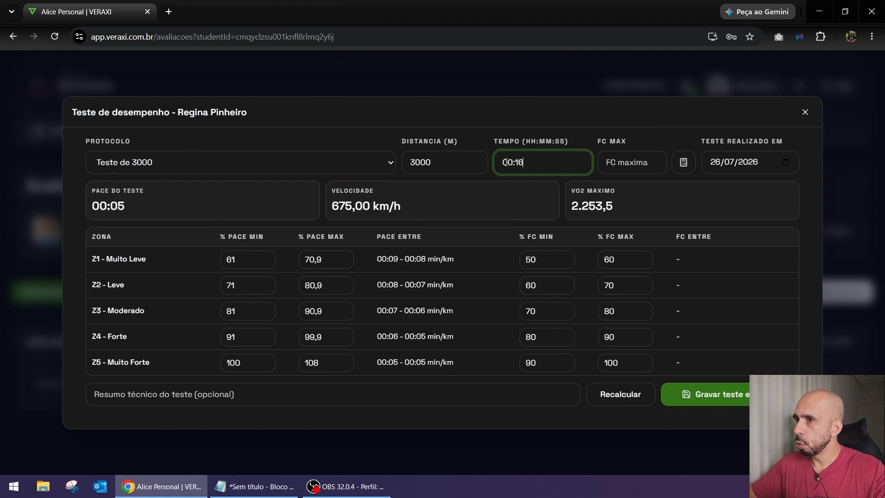
type(":10")
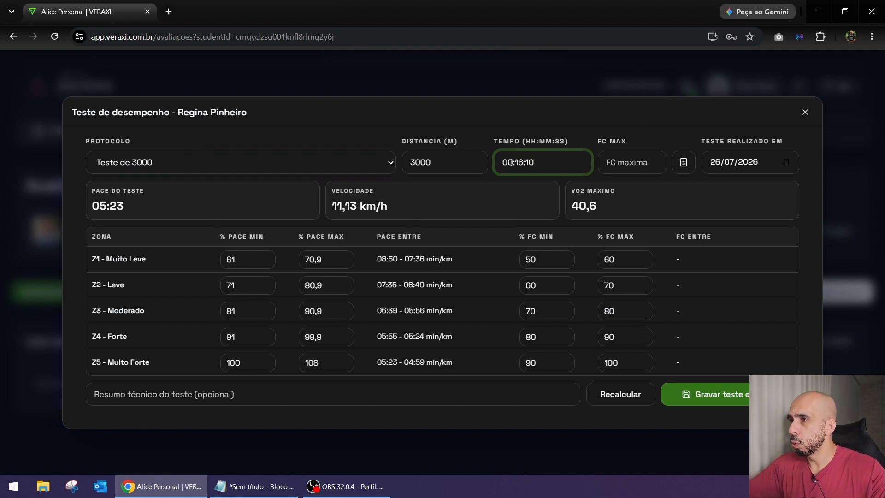
Step: Have the maximum heart rate calculated automatically and set the test date to 25/07/2026
left_click(642, 166)
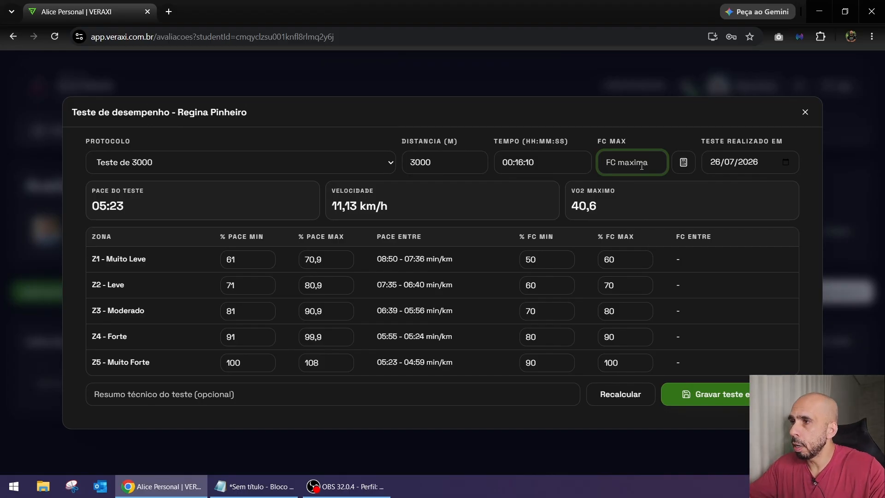
left_click(682, 169)
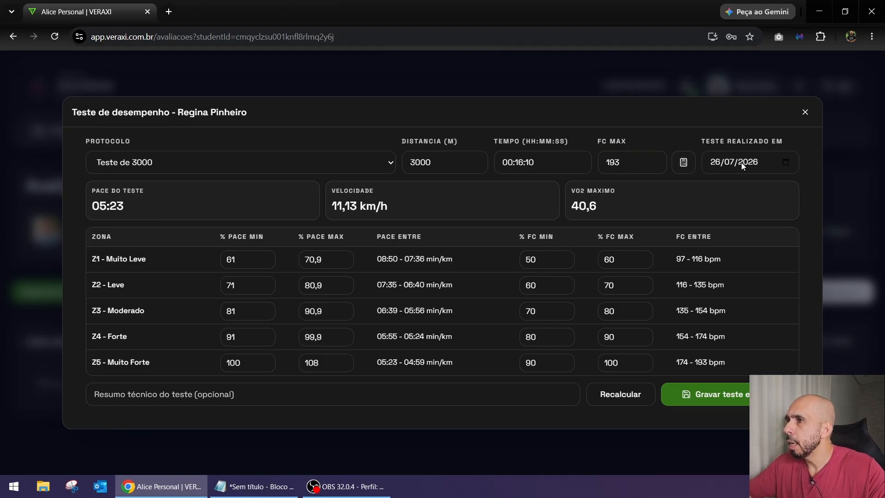
left_click(784, 163)
left_click(811, 271)
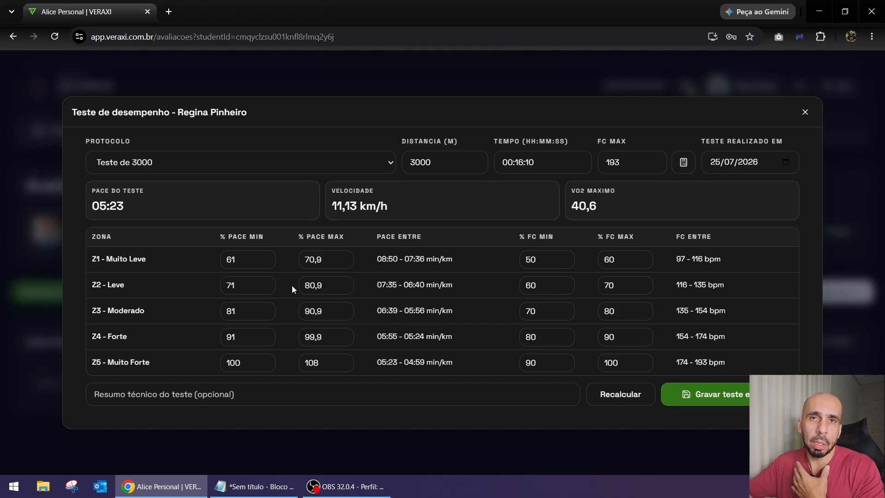
Step: Try a maximum pace percentage of 110 for zone Z5 - Muito Forte with a recalculation, and set it back to 108
left_click(248, 259)
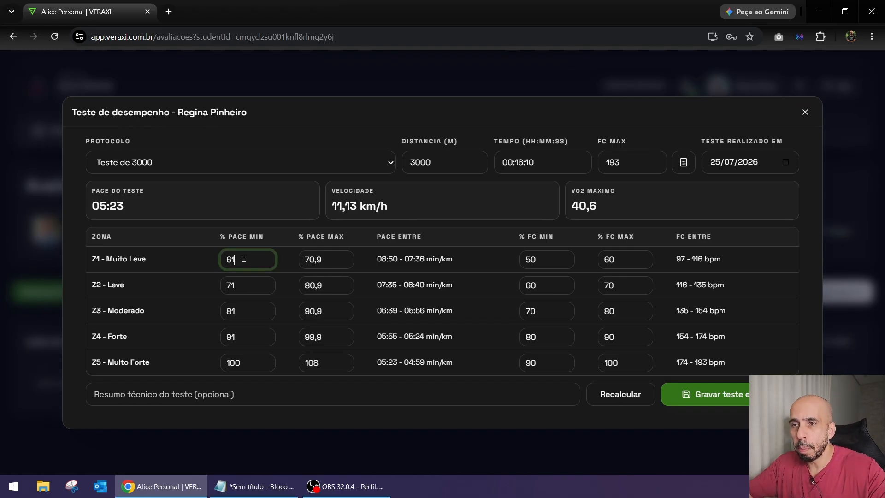
left_click(324, 260)
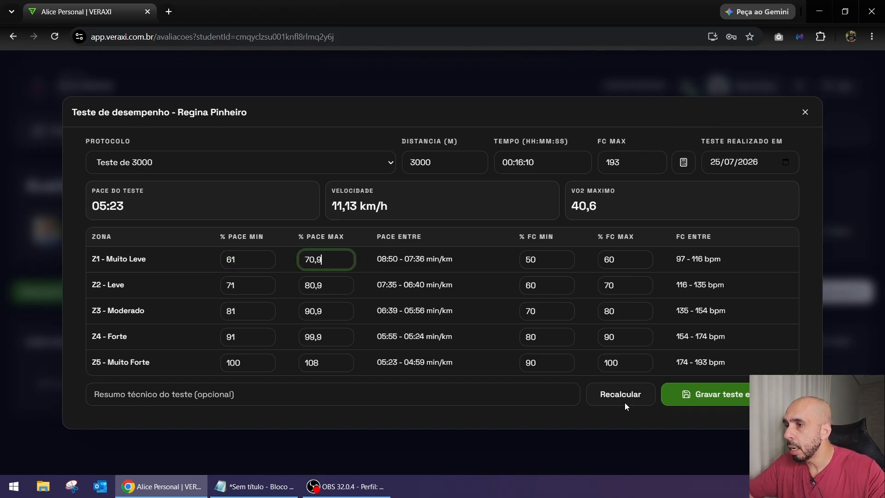
left_click(313, 364)
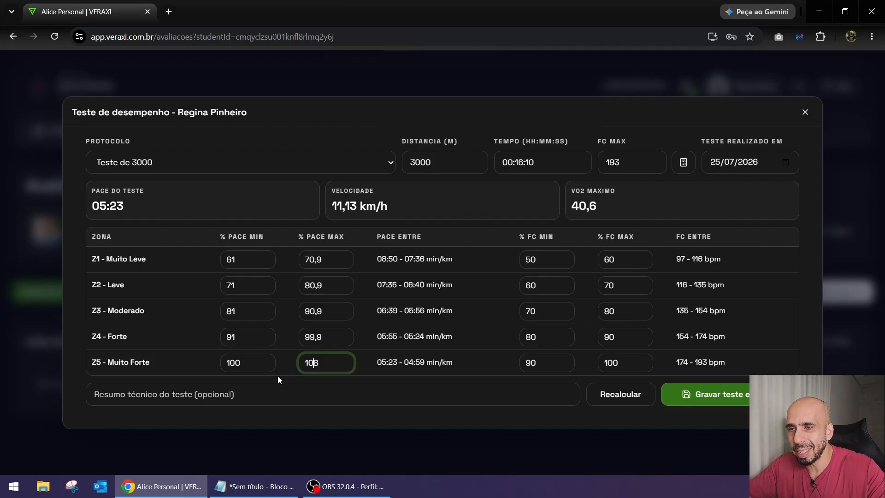
left_click_drag(305, 363, 358, 358)
type("110")
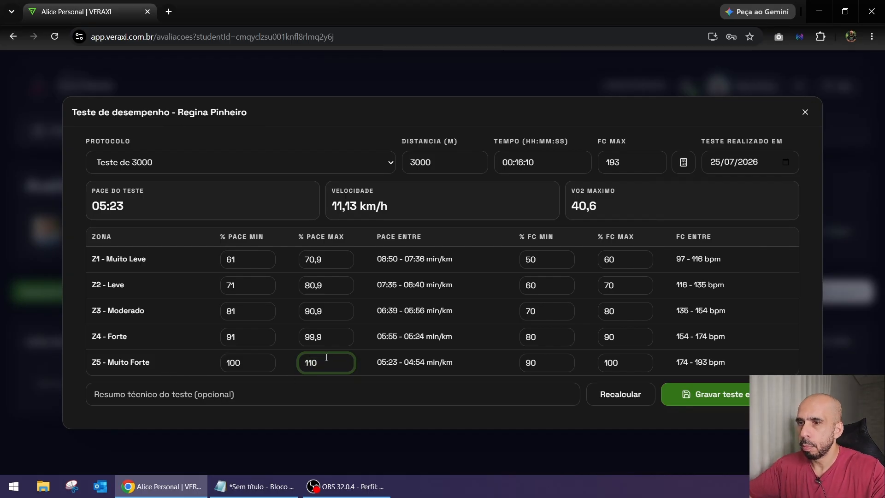
left_click(615, 396)
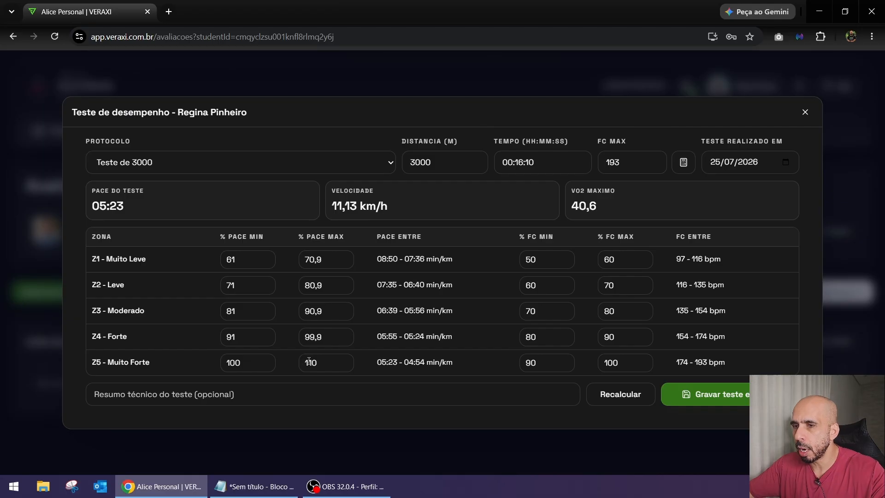
left_click_drag(309, 361, 345, 363)
type("08")
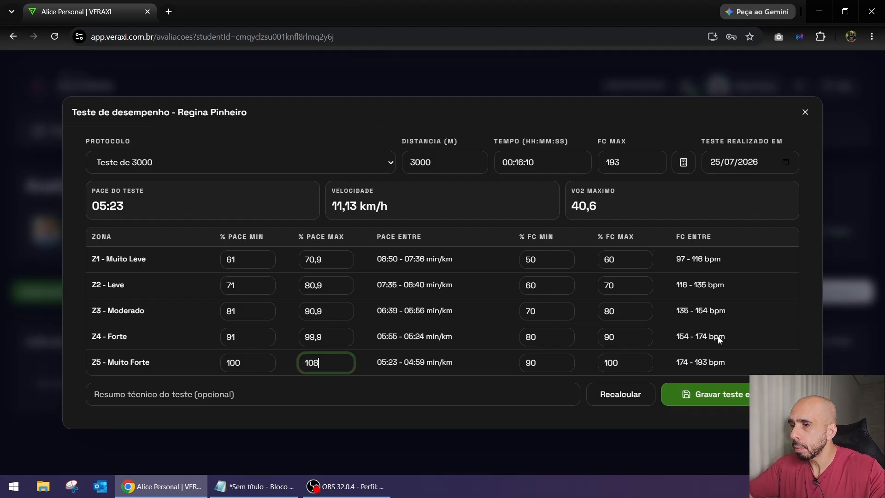
Step: Add the technical summary "Feito em pista de atletismo" and save and apply the performance test
left_click(185, 394)
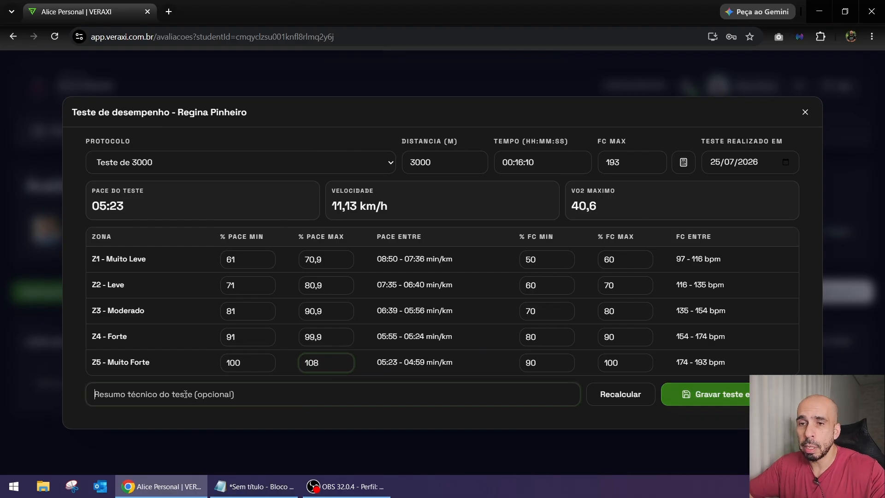
type("F")
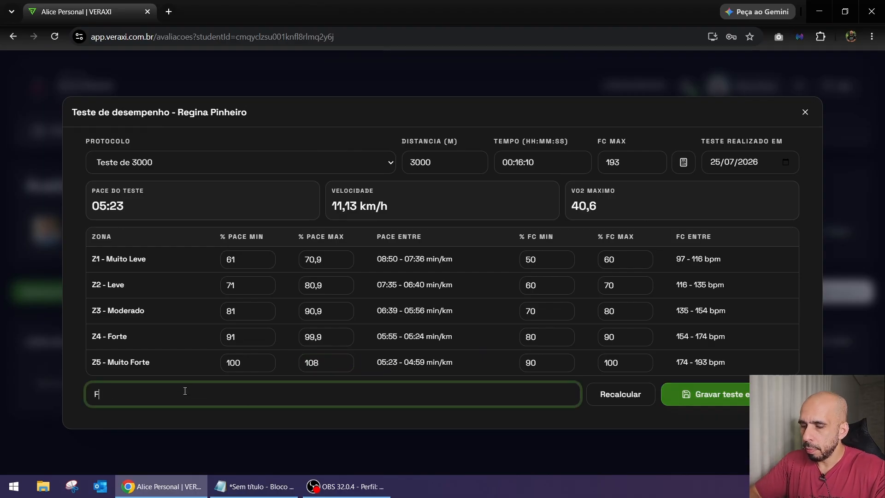
type("eito em pista de a")
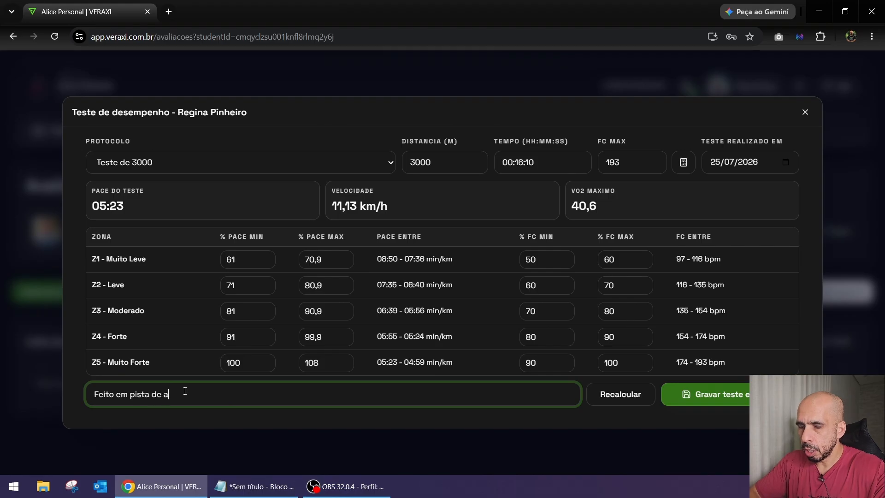
type("tletismo")
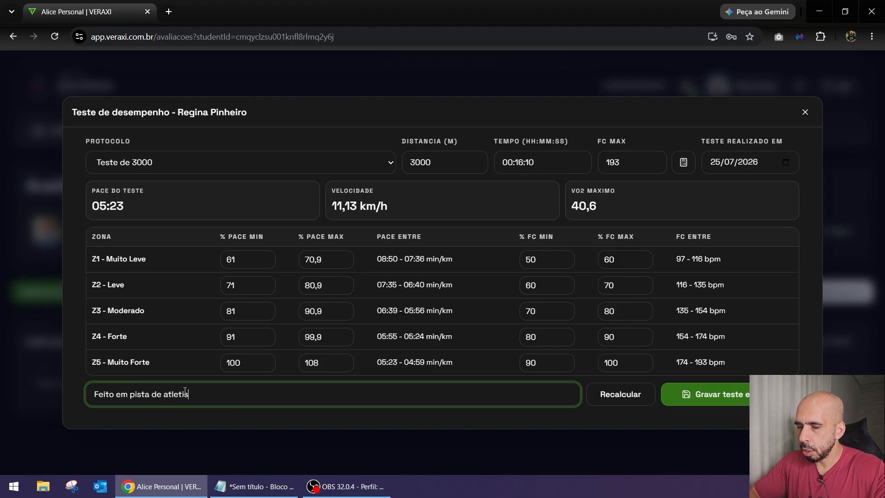
left_click(712, 392)
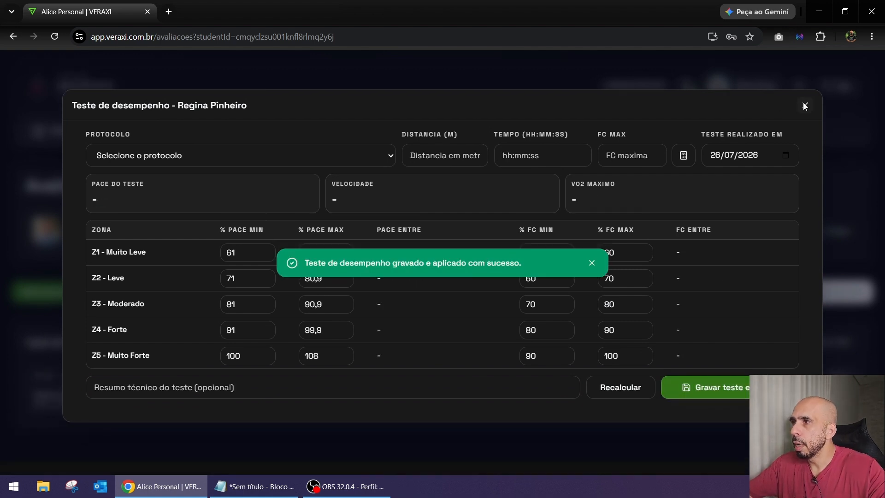
Step: Close the performance test form and view the student's pace evolution chart
left_click(804, 106)
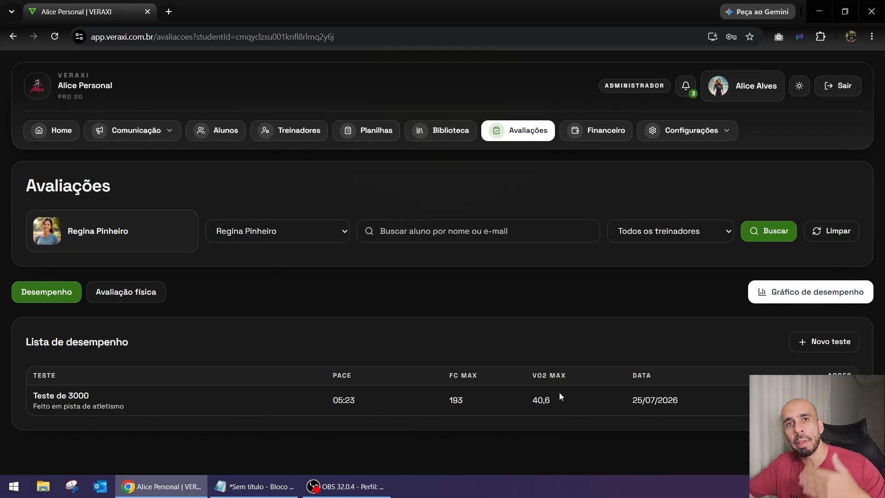
left_click(807, 292)
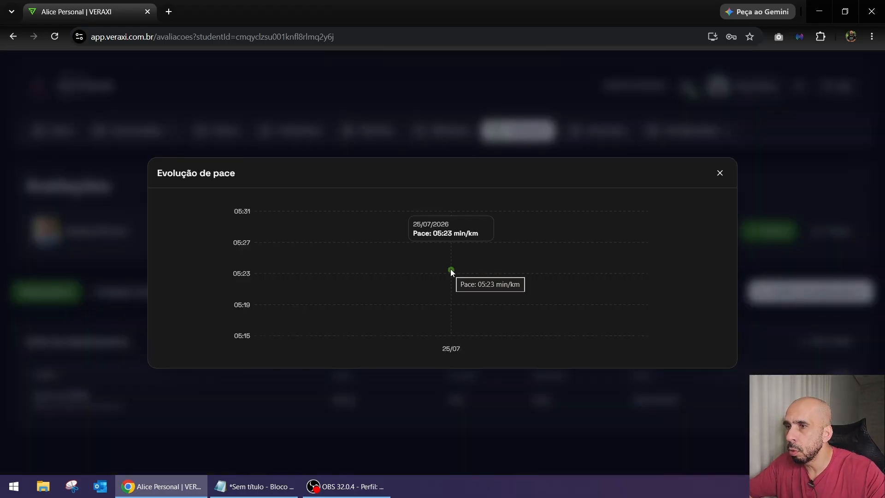
left_click(719, 173)
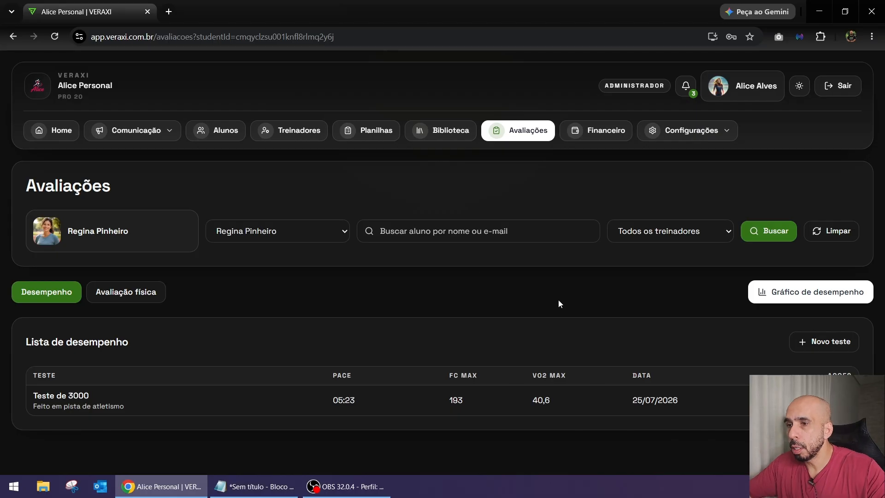
Step: Open the tested student's training sheet and check the pace and heart-rate ranges of the training zones
left_click(365, 131)
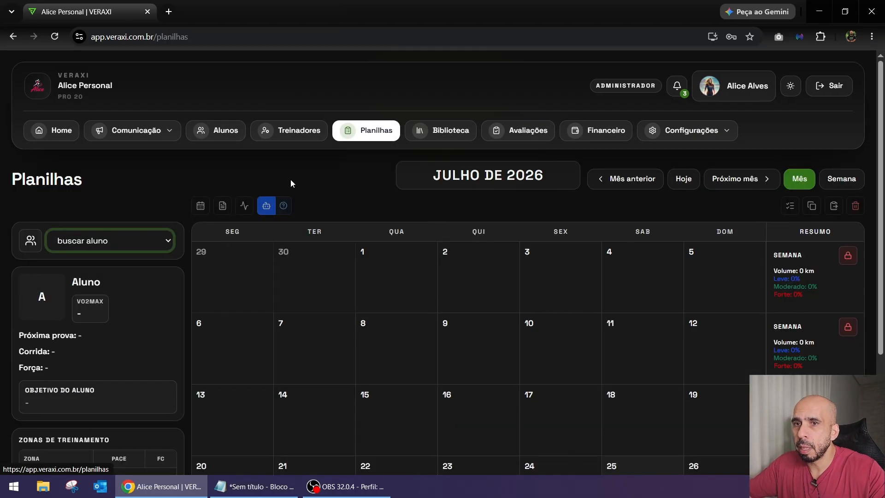
left_click(111, 240)
left_click(103, 350)
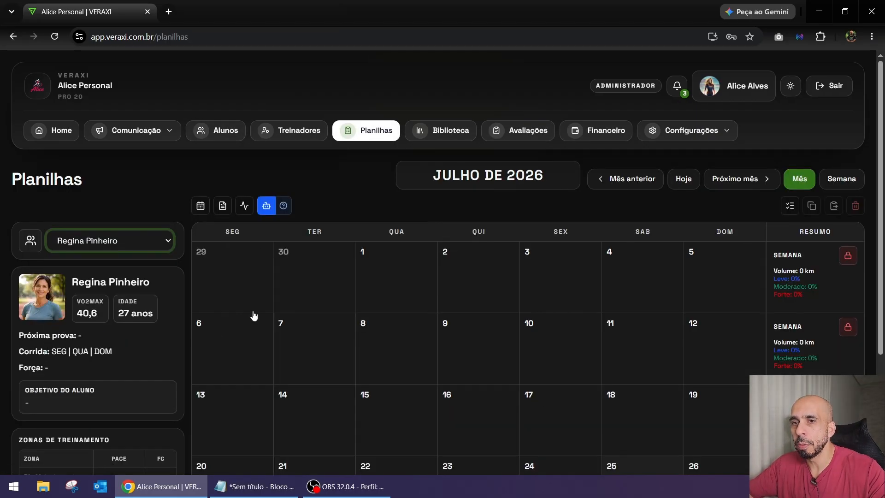
scroll(253, 312, "down", 3)
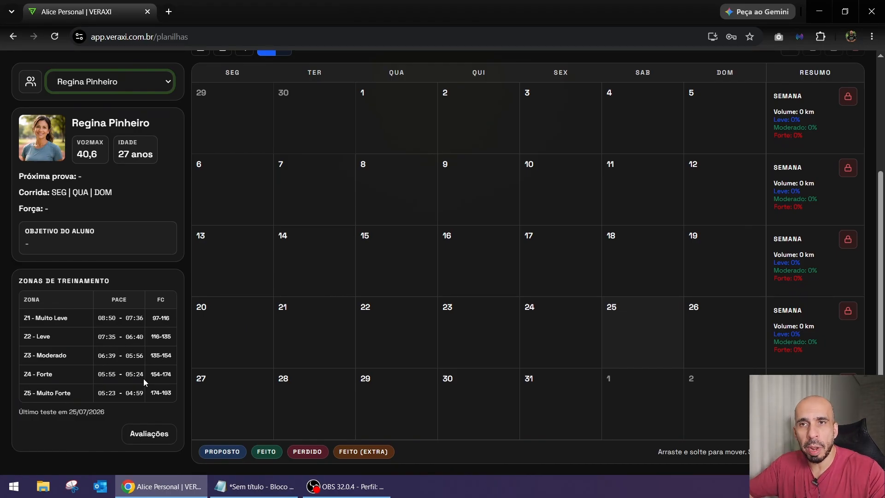
scroll(253, 359, "up", 1)
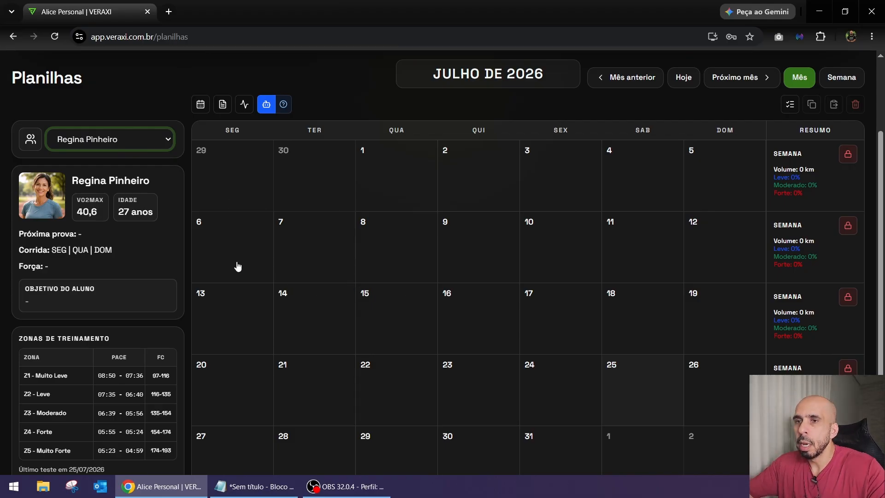
Step: Add the easy run LEV45MIN from the workout library to Monday, 6 July 2026, and save it
left_click_drag(51, 250, 112, 250)
left_click(232, 235)
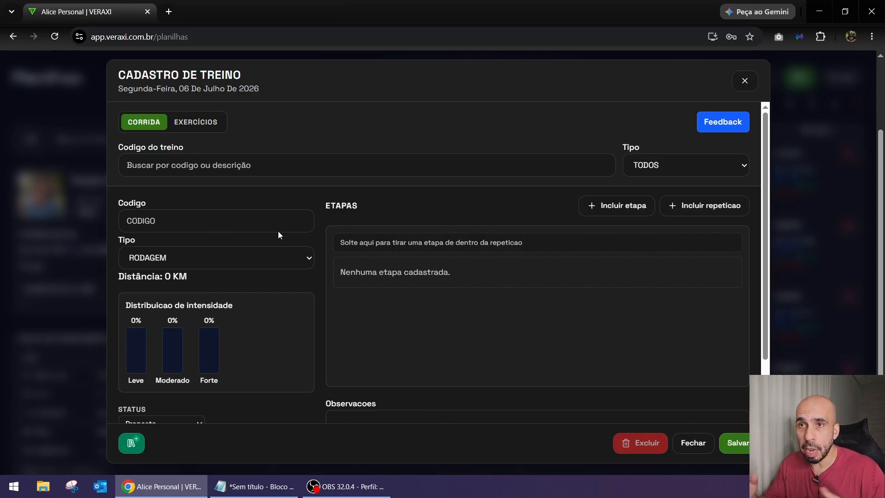
left_click(220, 165)
type("lev")
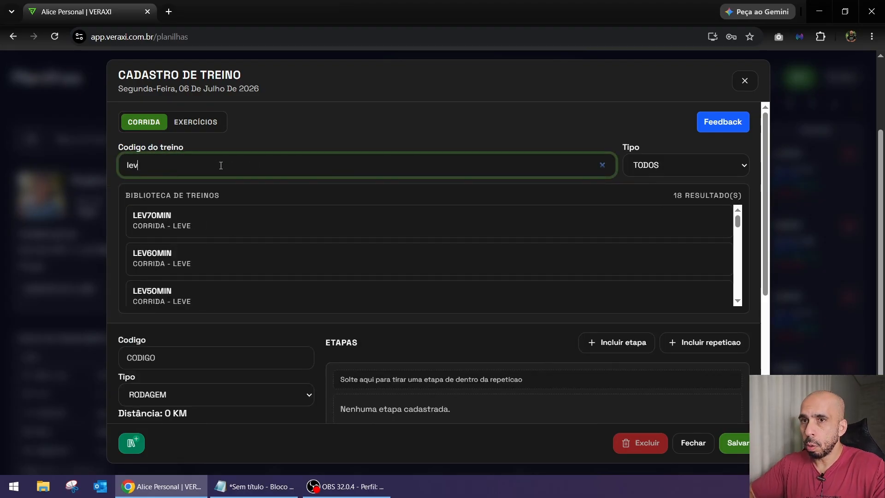
scroll(215, 251, "down", 3)
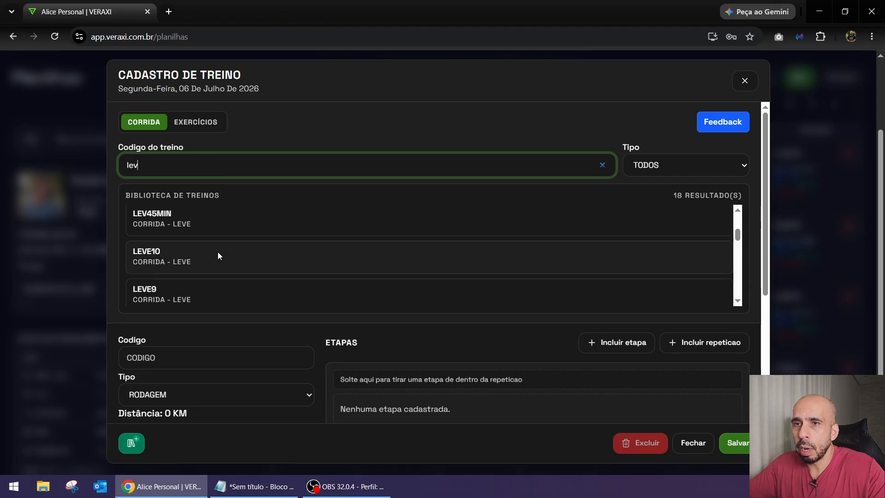
left_click(160, 217)
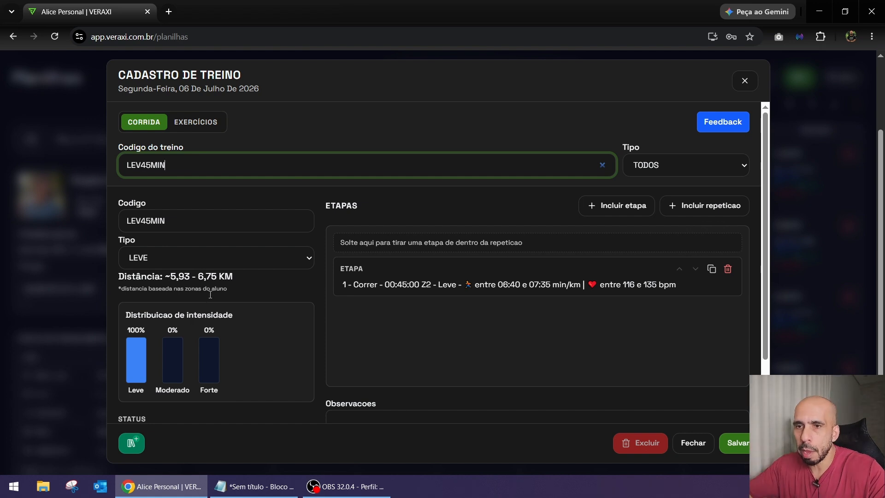
scroll(146, 356, "down", 2)
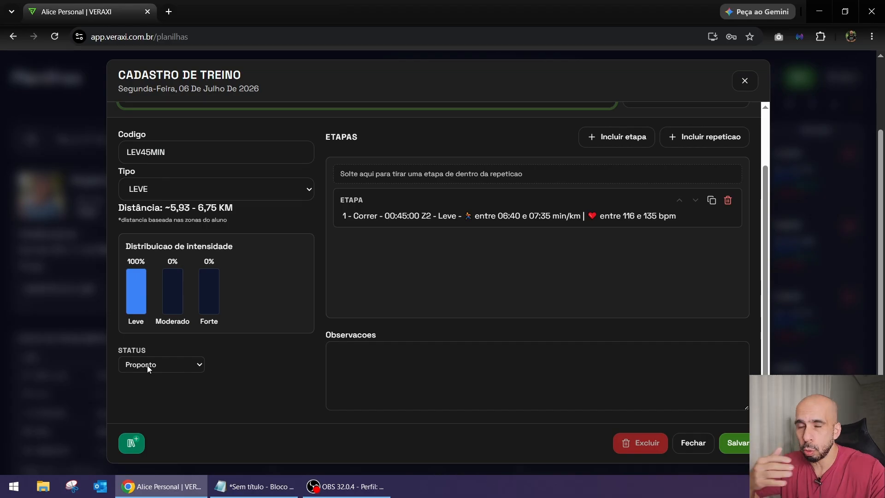
scroll(299, 320, "up", 1)
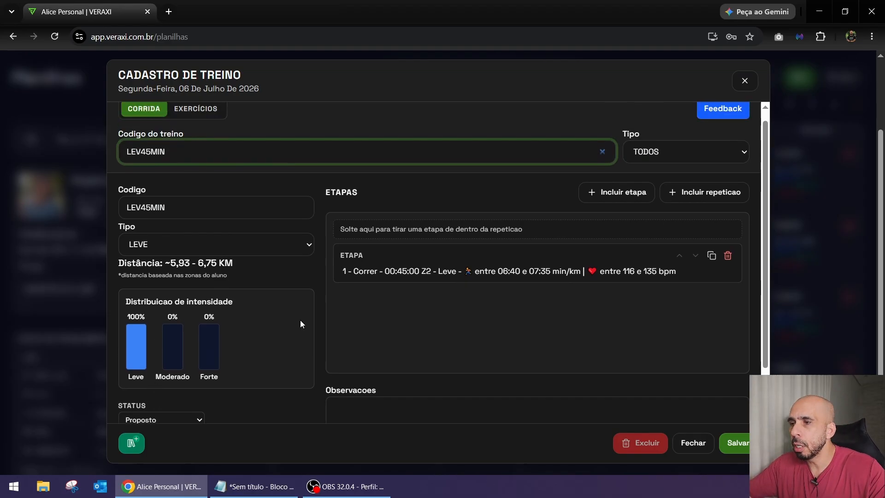
left_click(745, 445)
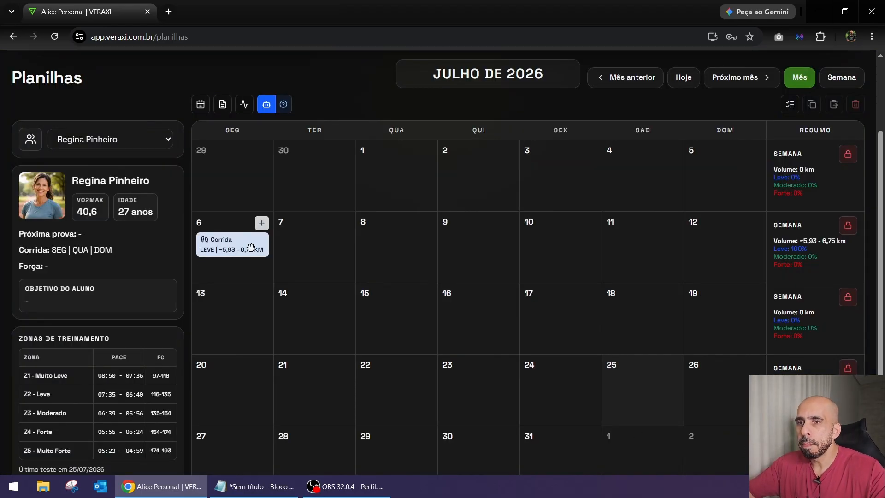
mouse_move(232, 248)
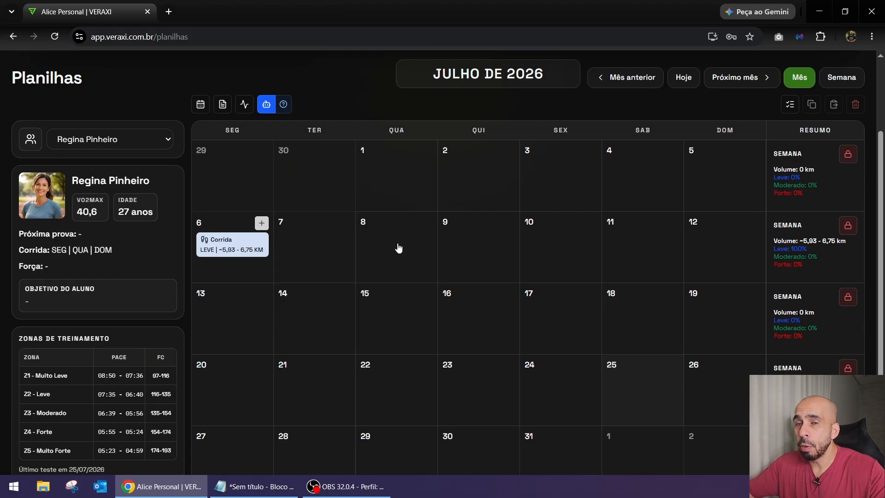
Step: Load the fartlek workout FAR7KM-300X300 from the library for Wednesday, 8 July 2026, filtering the workouts by type FARTLEK
left_click(398, 249)
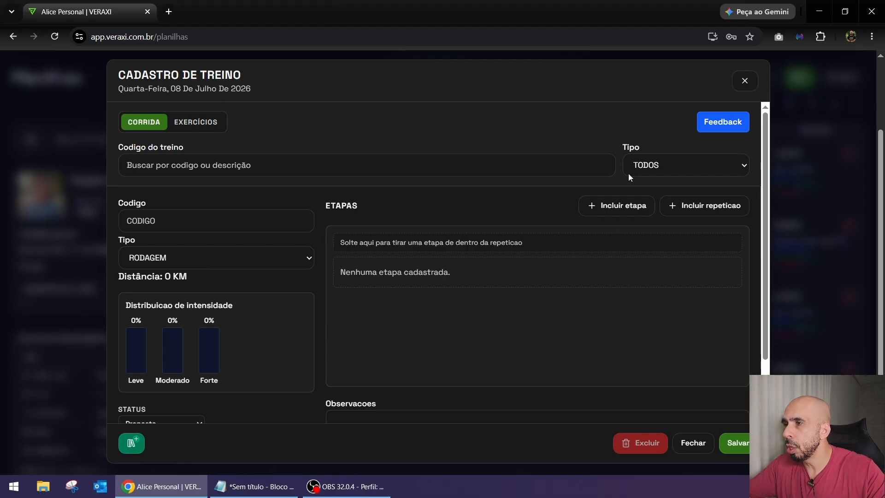
left_click(688, 167)
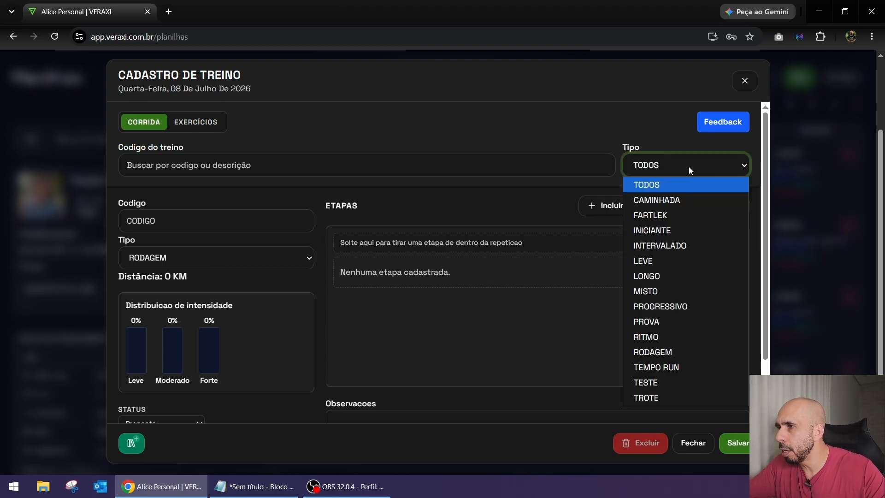
left_click(667, 217)
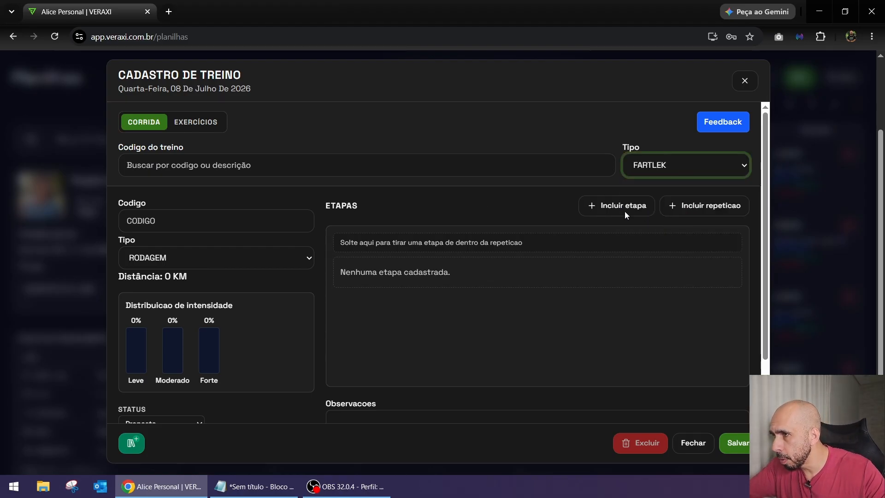
left_click(340, 165)
type("f")
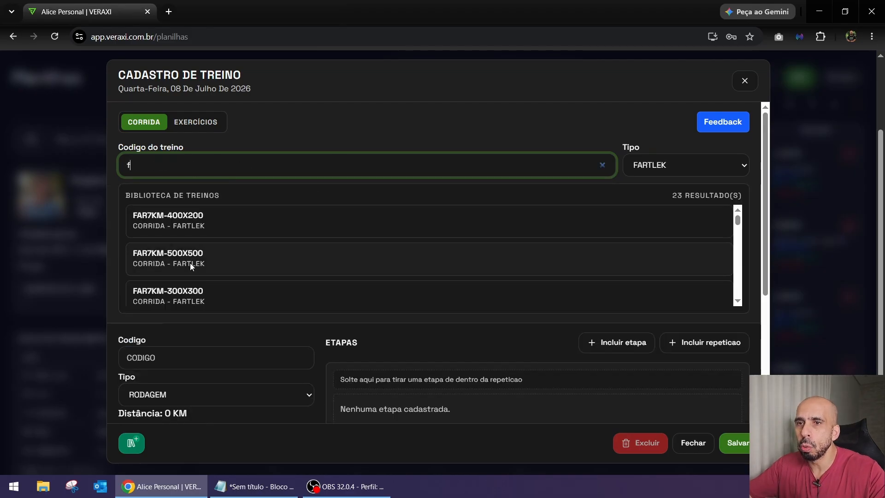
scroll(191, 263, "down", 8)
scroll(190, 262, "up", 5)
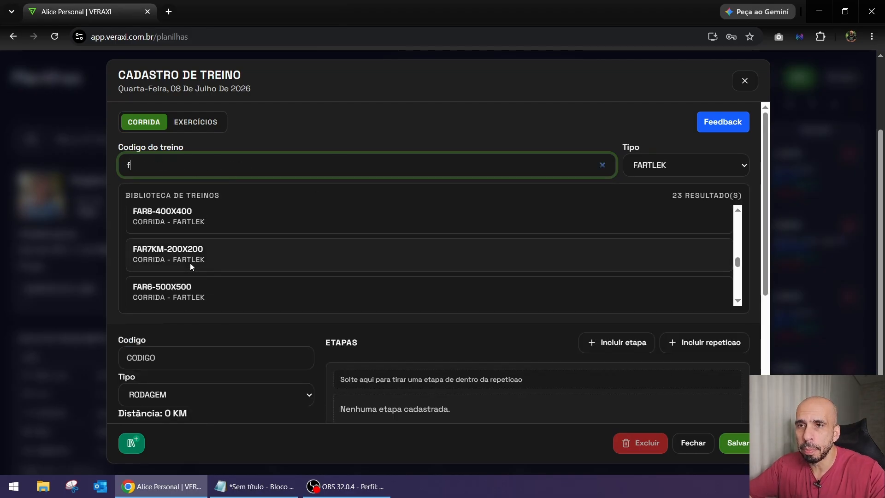
scroll(190, 262, "up", 2)
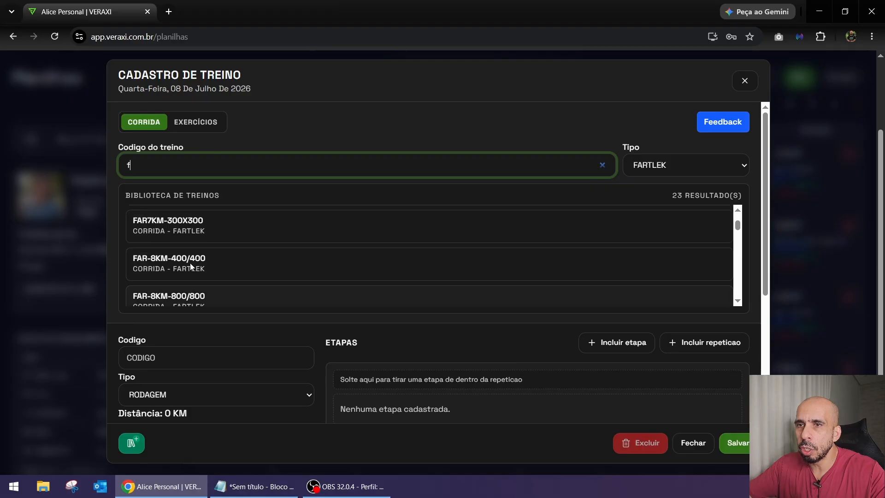
left_click(169, 295)
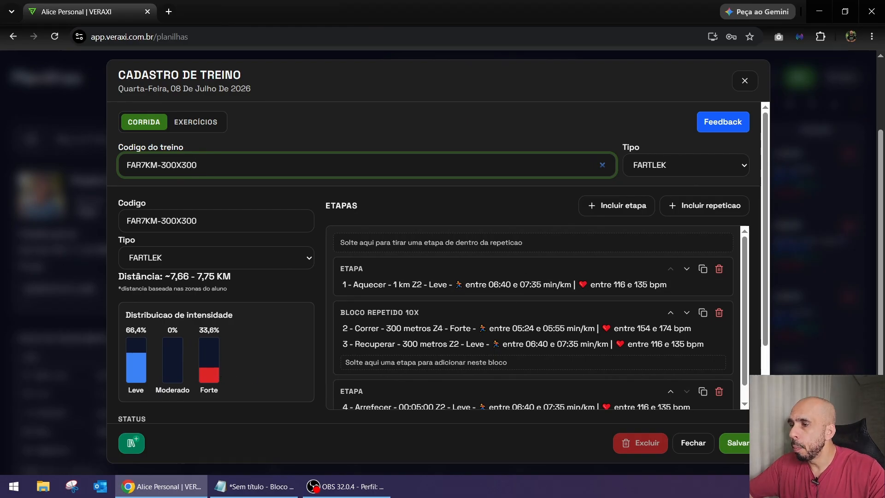
Step: Review the stages of the fartlek workout down to its observations and save it to the calendar
left_click(744, 447)
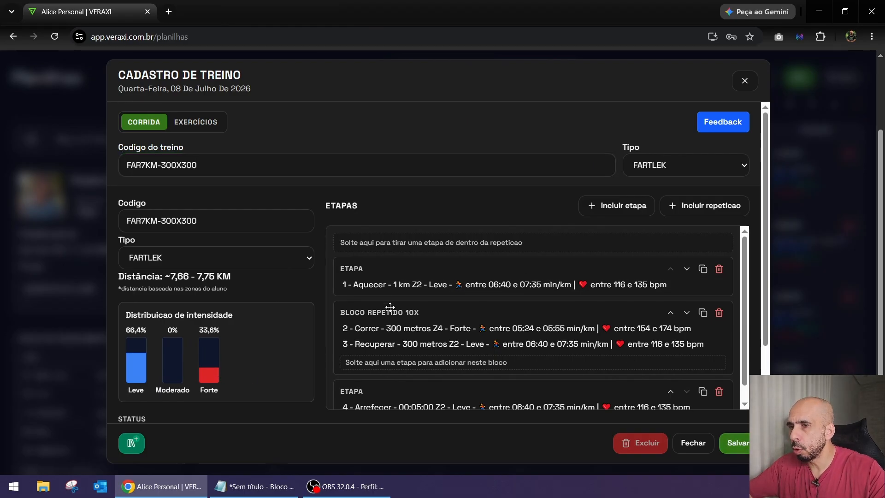
scroll(361, 267, "down", 1)
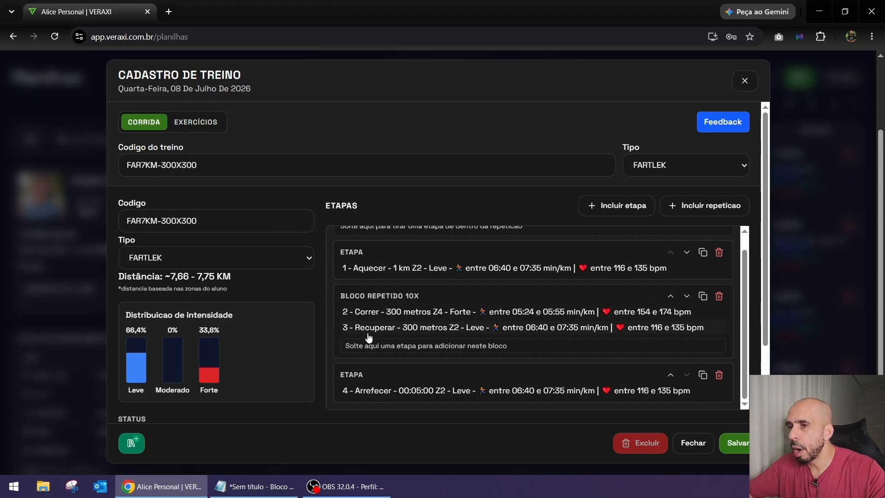
scroll(421, 378, "down", 1)
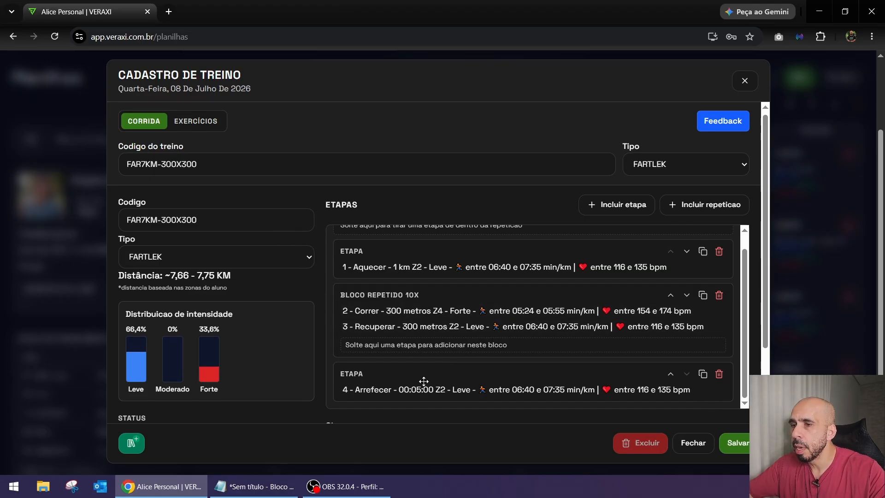
scroll(443, 334, "down", 1)
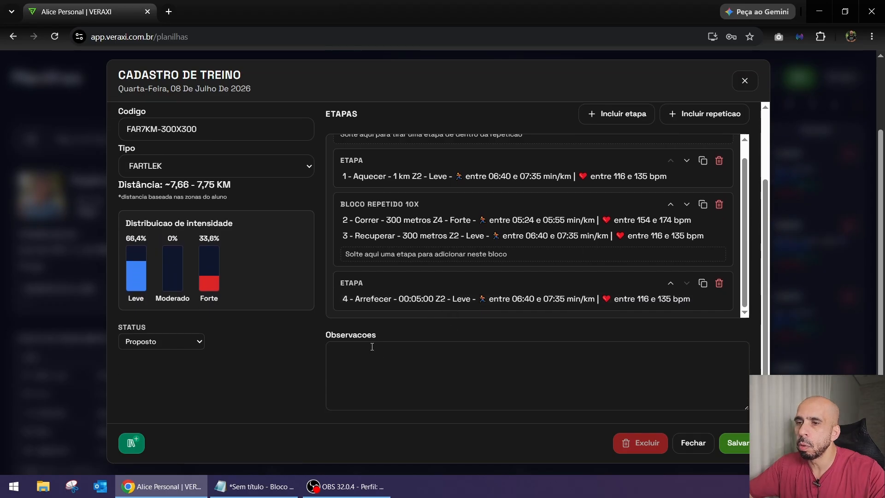
left_click(395, 362)
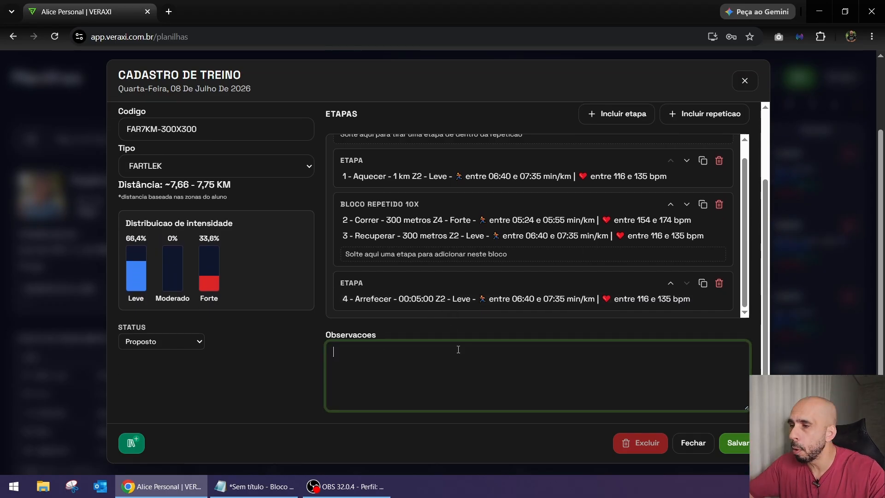
left_click(734, 443)
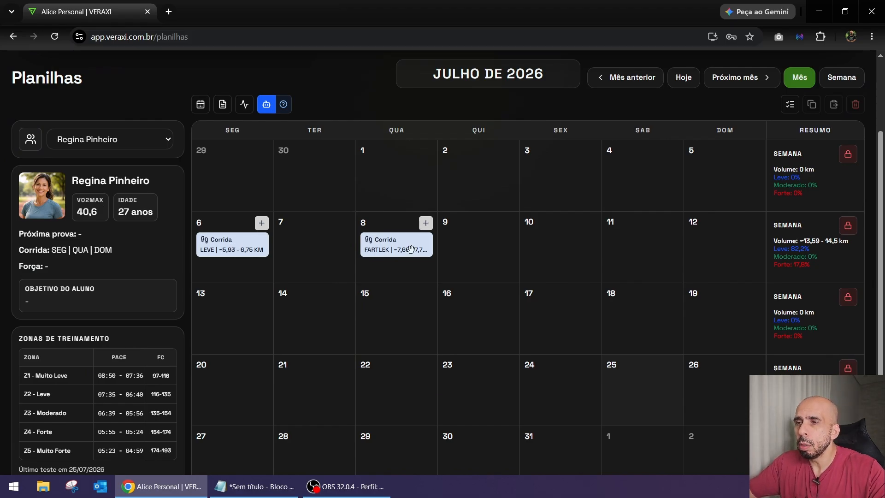
Step: Start a new running workout for Sunday, 12 July 2026, and filter the workout library by type LONGO
left_click_drag(406, 249, 389, 258)
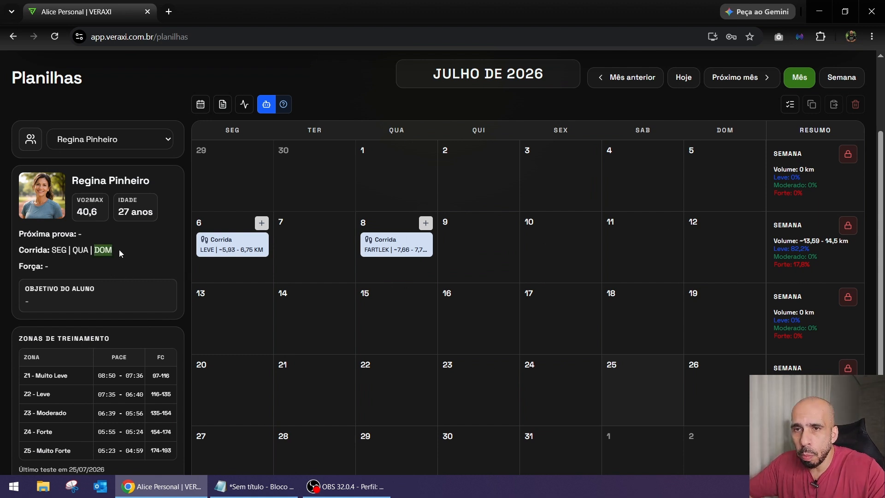
left_click(706, 237)
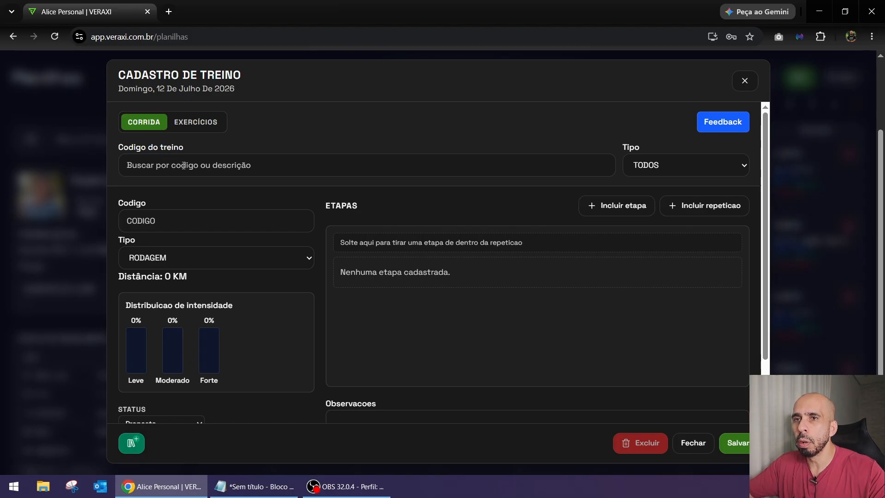
left_click(670, 167)
key("Escape")
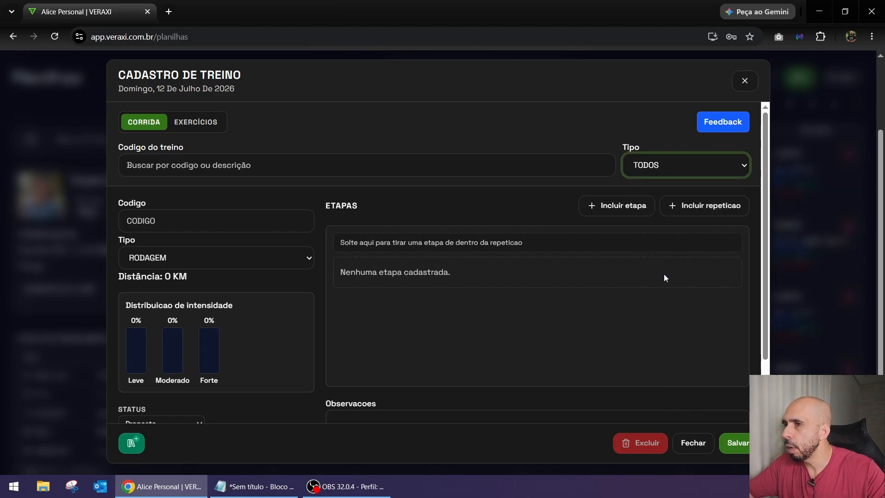
key("l")
left_click(245, 163)
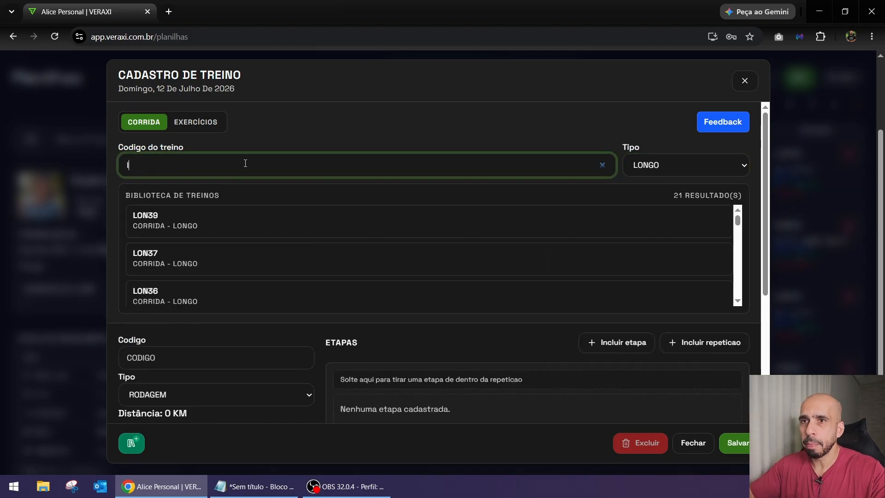
Step: Load the long run LON17 from the library into the Sunday workout and save it to the calendar
scroll(244, 248, "down", 5)
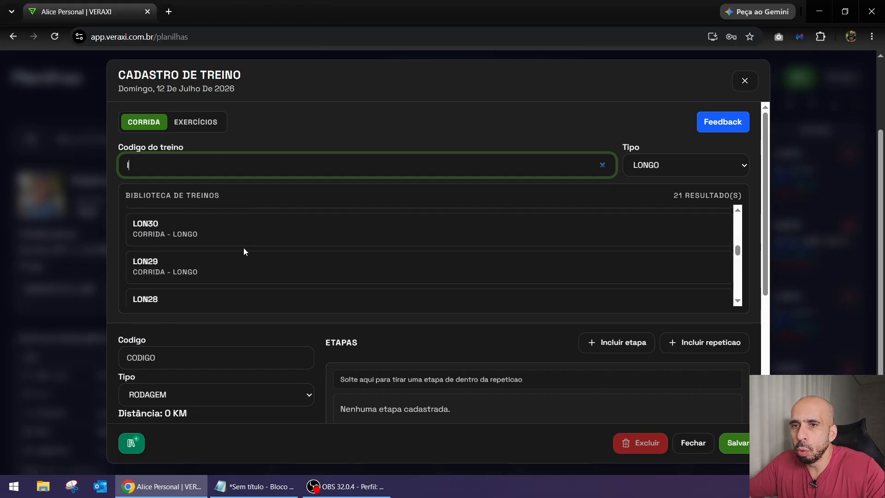
scroll(243, 247, "down", 10)
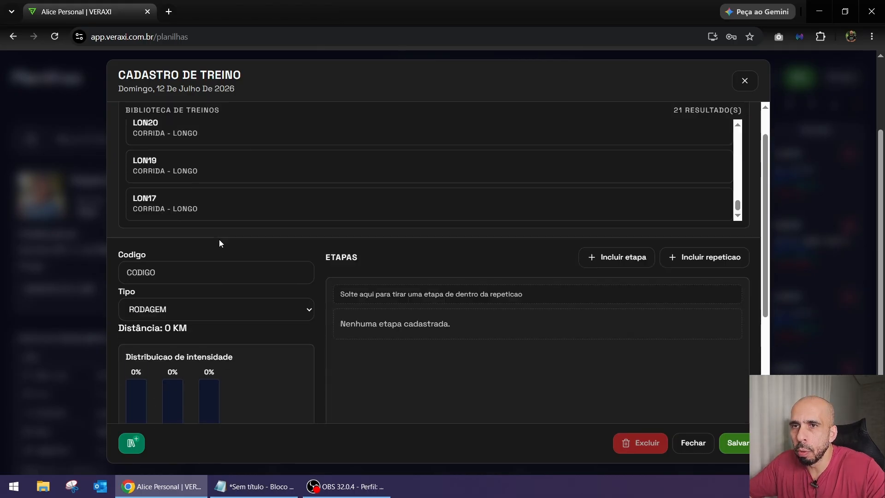
scroll(219, 239, "up", 2)
scroll(209, 260, "up", 3)
scroll(209, 260, "down", 3)
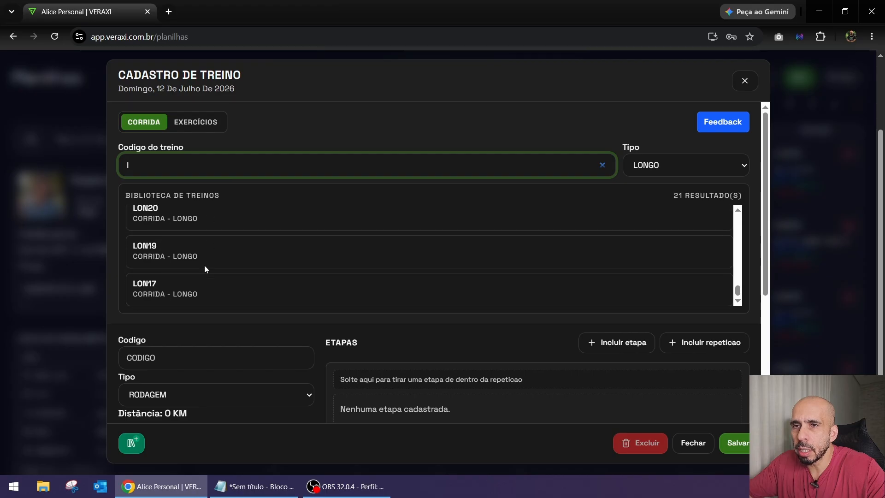
left_click(159, 291)
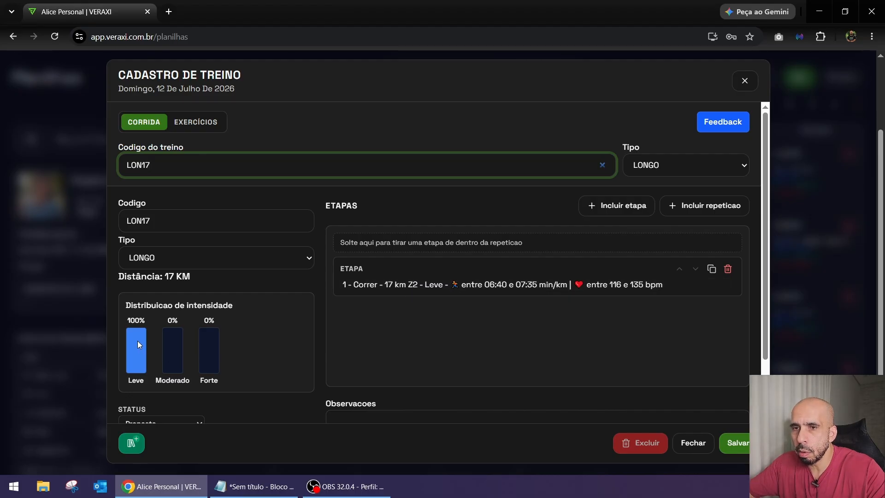
left_click(733, 443)
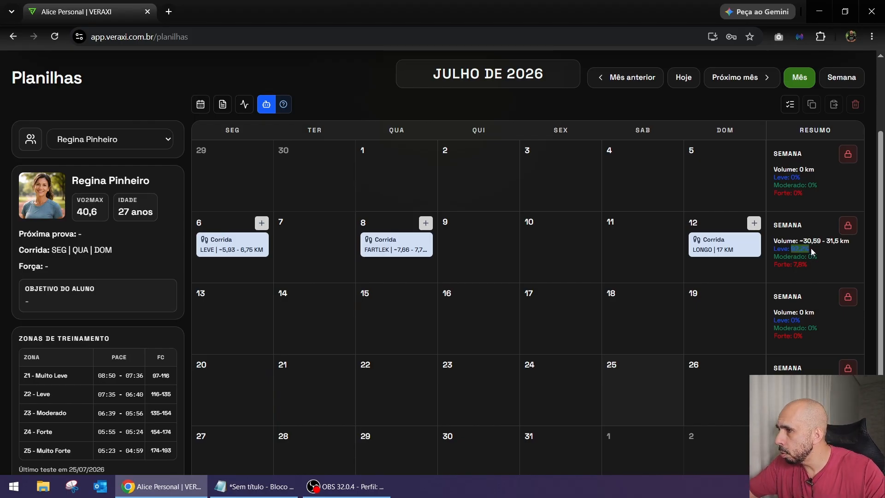
Step: Review the intensity distribution in the summary of the 6–12 July week and unlock that week
left_click(812, 252)
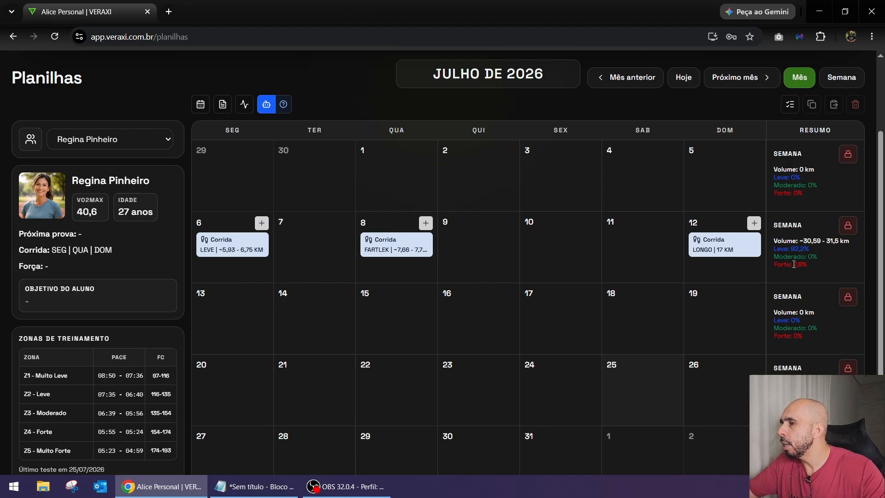
left_click(816, 267)
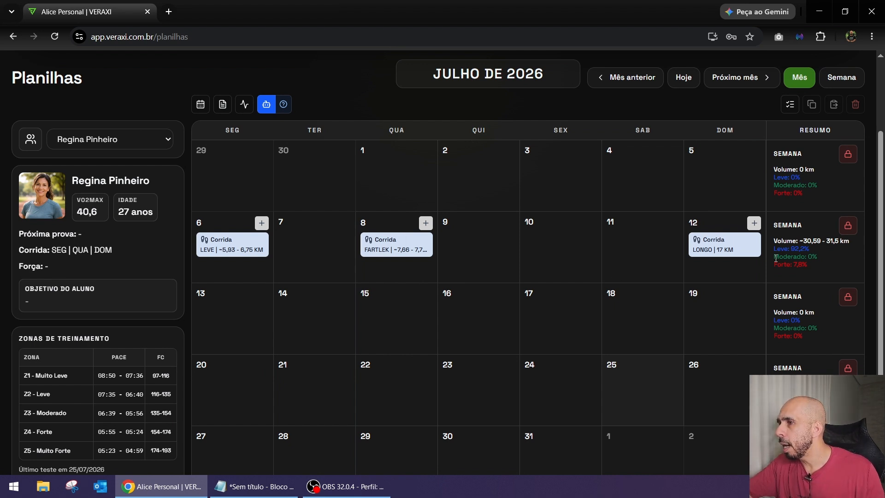
left_click_drag(776, 259, 822, 262)
left_click(824, 262)
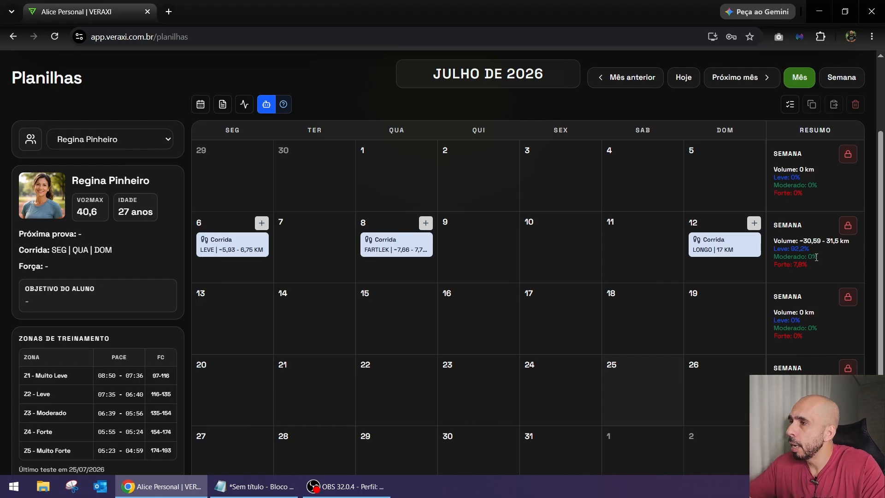
left_click(848, 227)
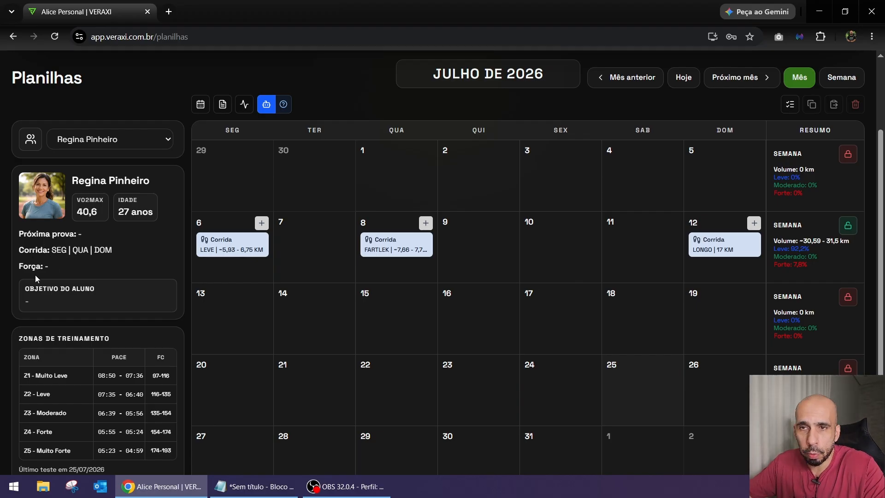
Step: Set the student's strength training days to TER and QUI in the registration's schedule and save the record
scroll(149, 263, "up", 2)
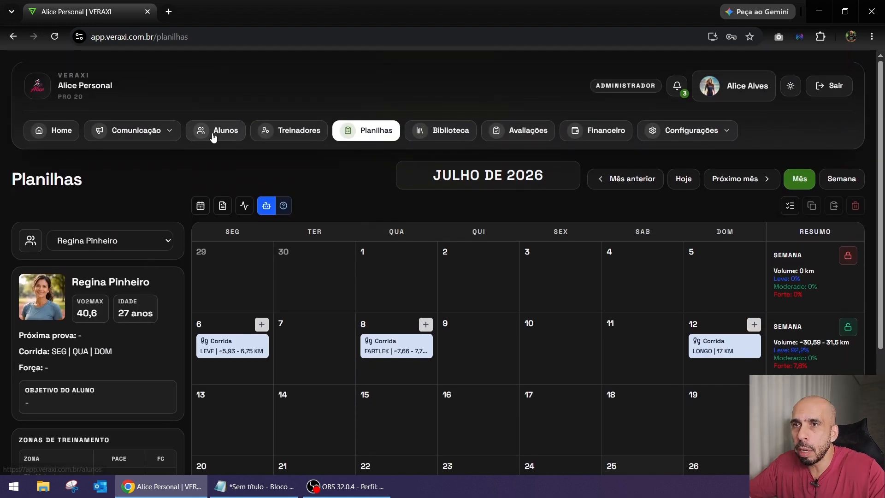
left_click(216, 124)
scroll(178, 352, "down", 5)
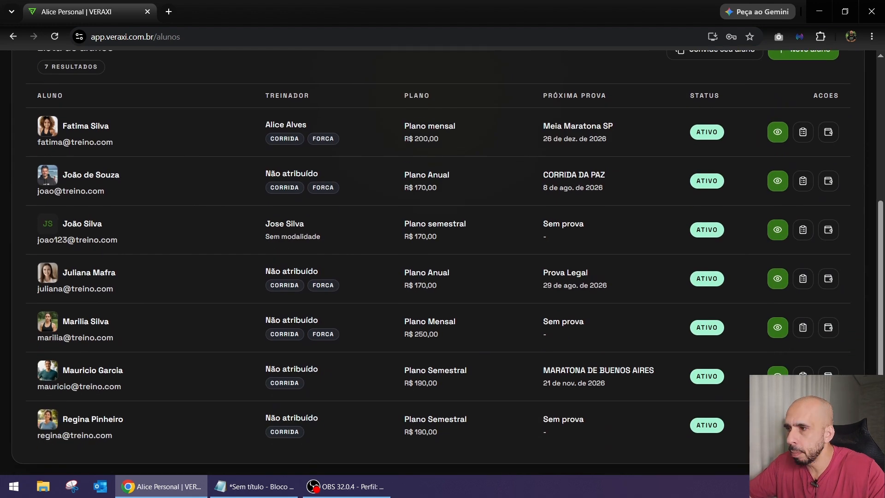
left_click(777, 425)
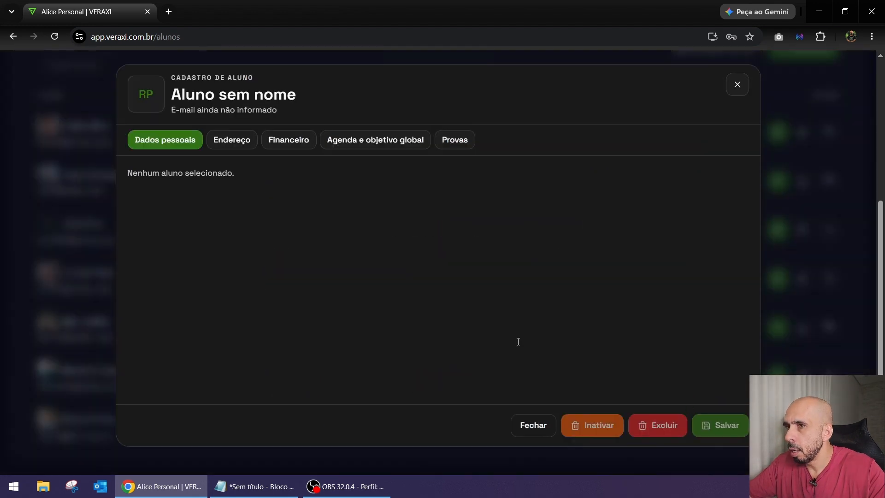
left_click(377, 140)
left_click(480, 188)
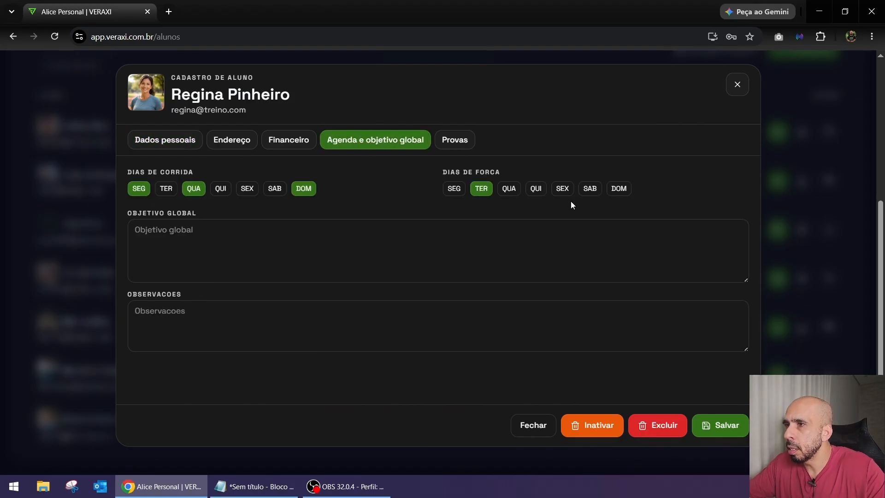
left_click(535, 190)
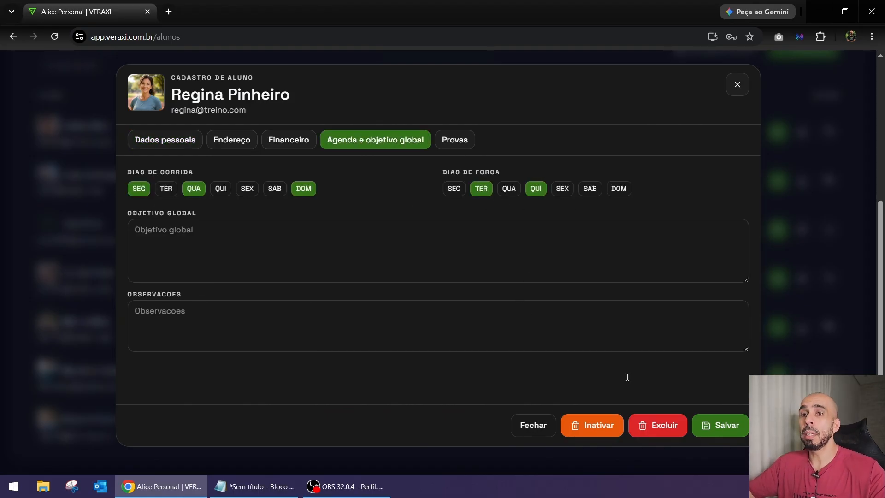
left_click(719, 428)
left_click(510, 282)
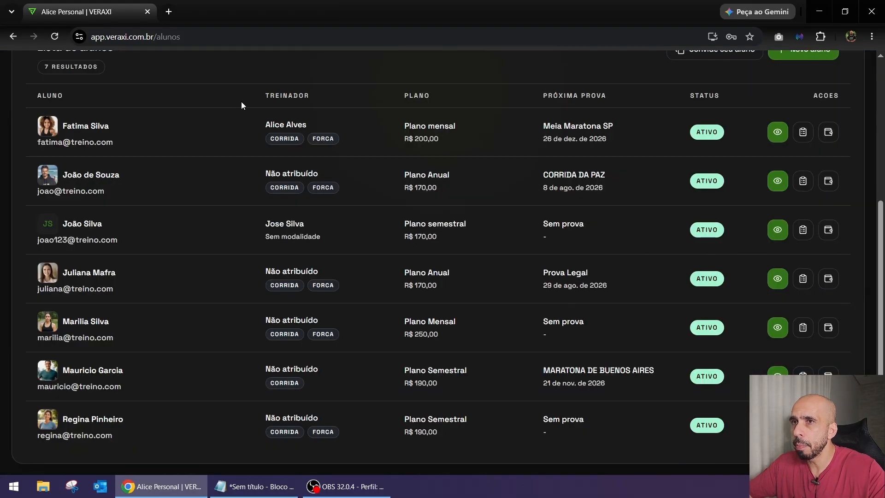
Step: Reopen the same student's training sheet and check the running and strength days listed in the profile
scroll(241, 101, "up", 5)
left_click(374, 137)
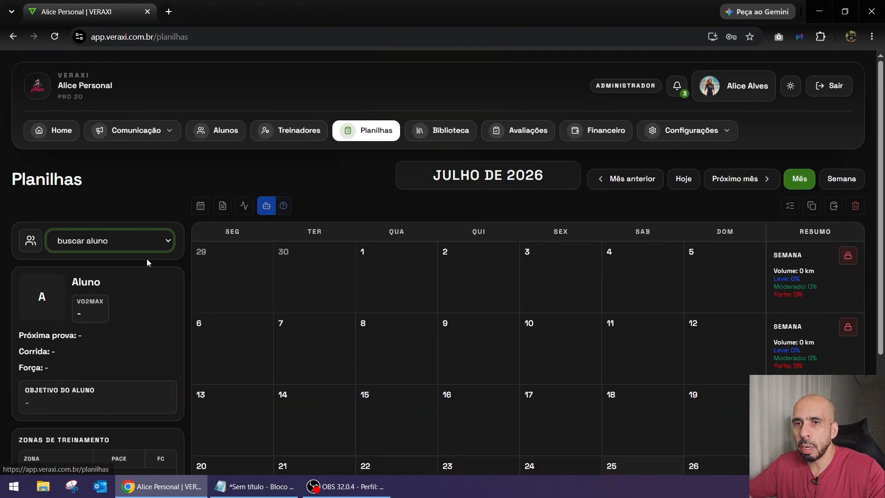
left_click(142, 244)
left_click(112, 348)
scroll(161, 316, "down", 3)
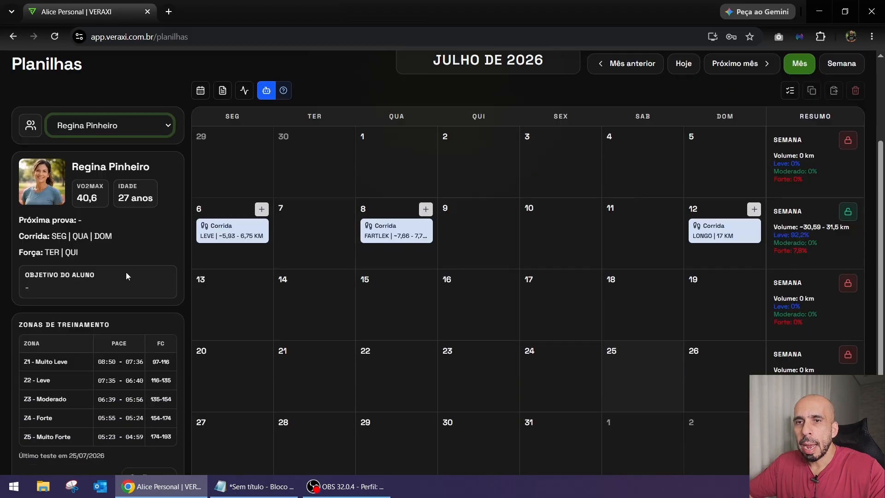
left_click_drag(21, 235, 115, 236)
left_click_drag(20, 253, 83, 258)
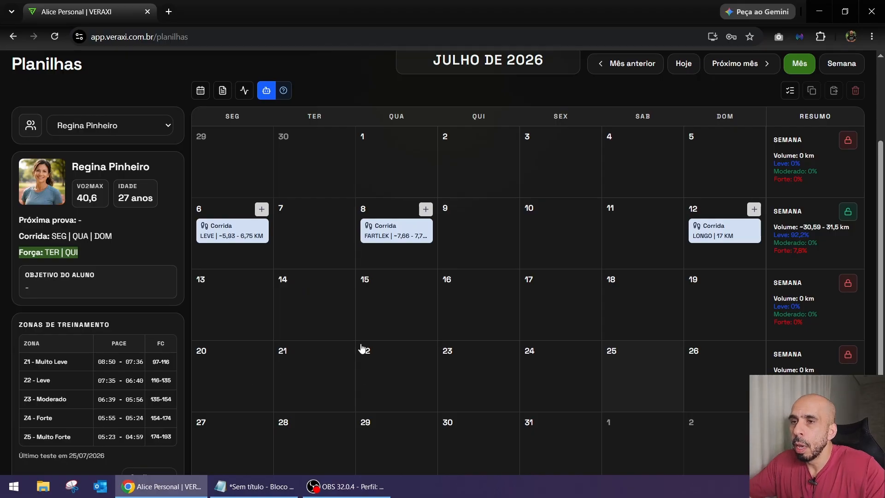
Step: Start an exercise session for Tuesday, 7 July 2026, and filter the exercise library to Musculação with muscle group Peitoral
left_click(316, 244)
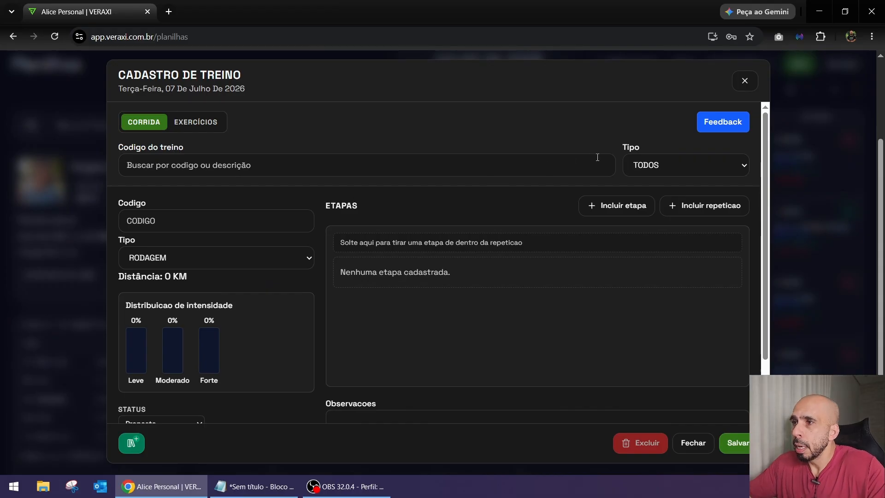
left_click(191, 123)
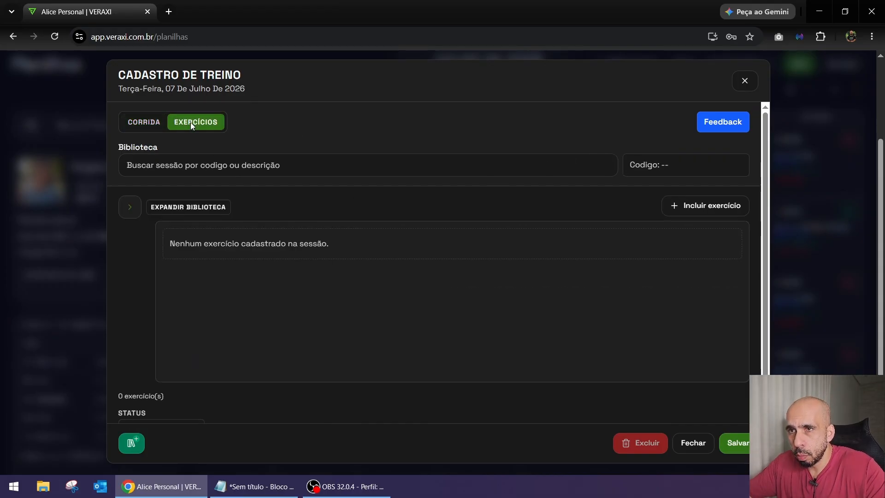
left_click(131, 212)
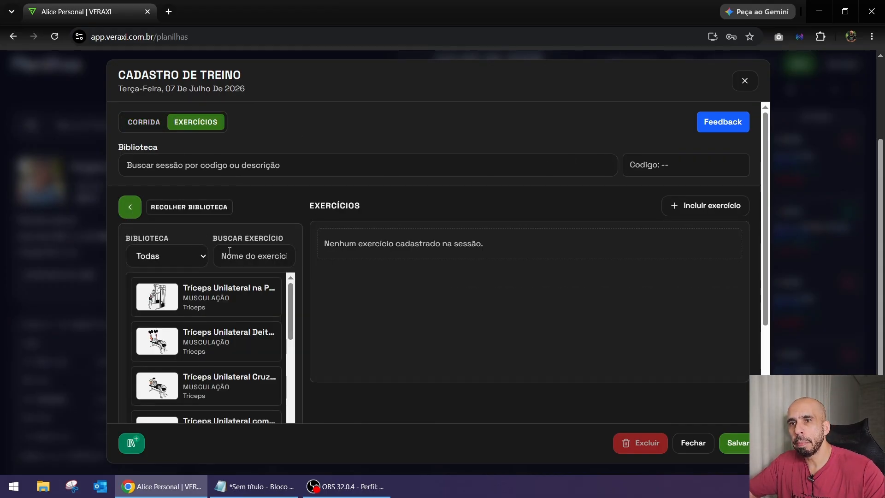
left_click(200, 256)
left_click(181, 290)
left_click(195, 295)
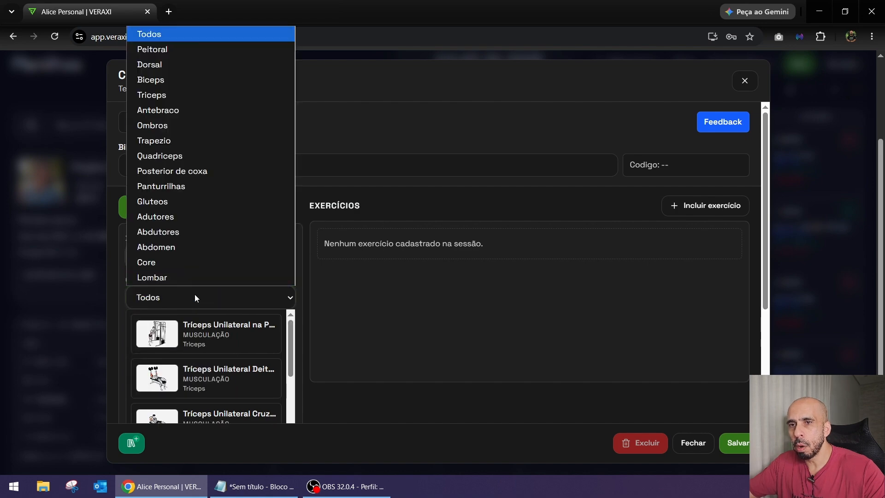
left_click(175, 50)
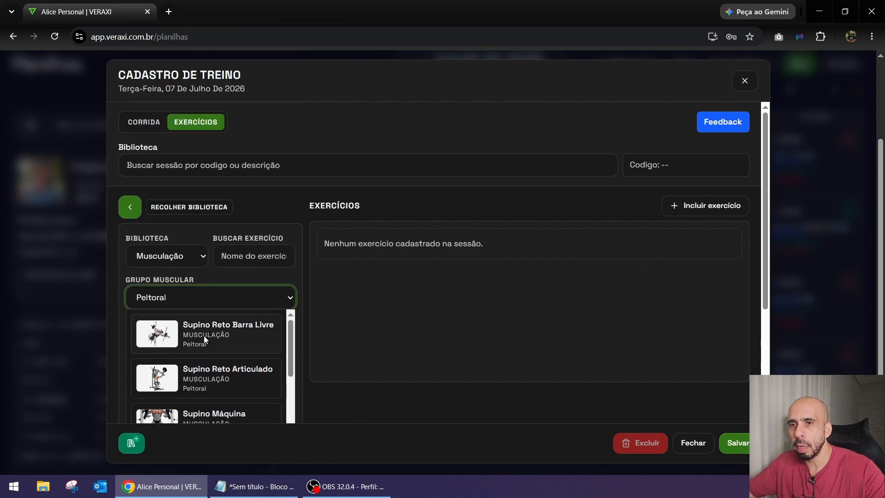
Step: Add the exercises Supino Reto Barra Livre, Supino Reto Articulado and Supino Máquina to the Tuesday session
scroll(204, 341, "down", 5)
scroll(203, 341, "up", 5)
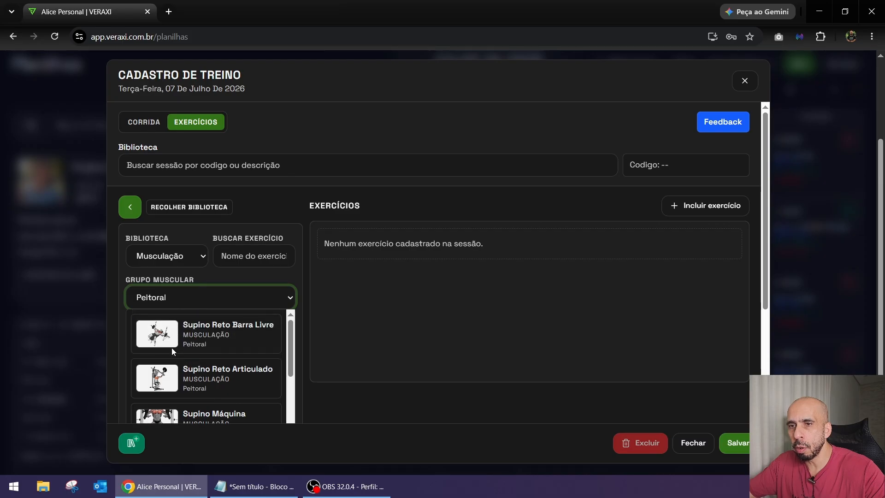
left_click(161, 342)
left_click(158, 387)
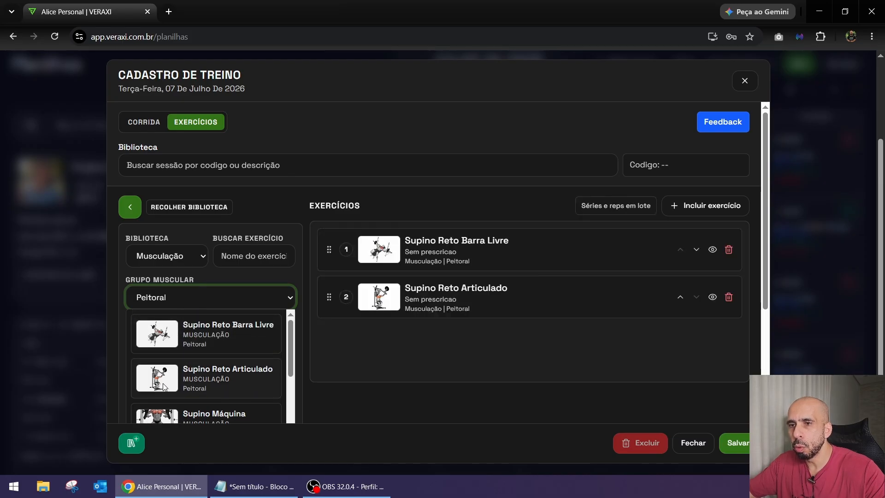
scroll(171, 378, "down", 1)
left_click(169, 363)
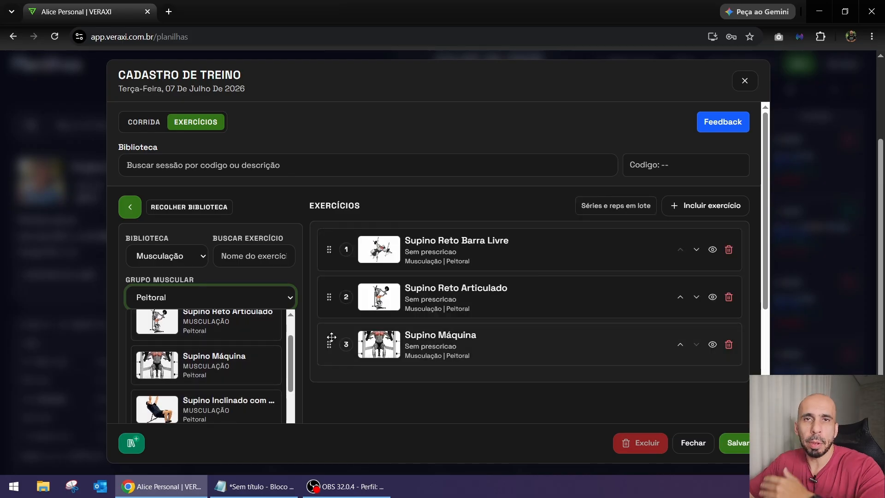
Step: Apply 3 sets, 10-12 repetitions and a rest of 70 to all exercises of the session in one batch
left_click(605, 207)
left_click(407, 269)
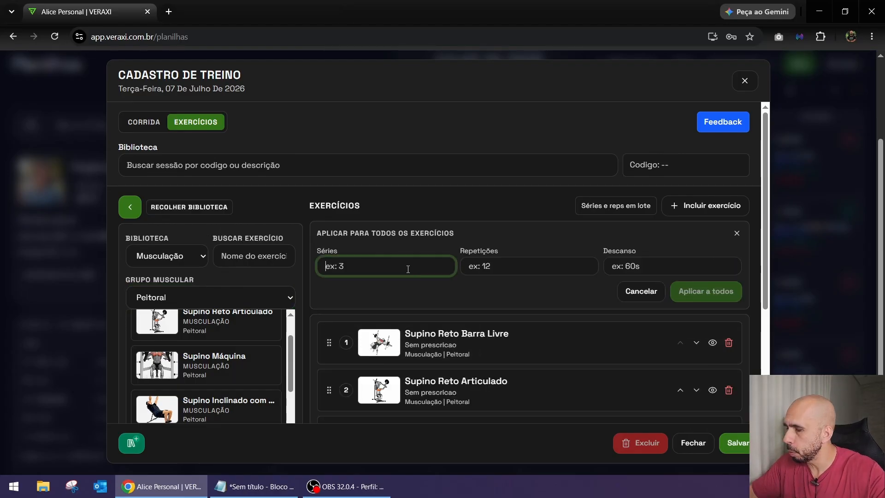
type("3")
key("Tab")
type("10-12")
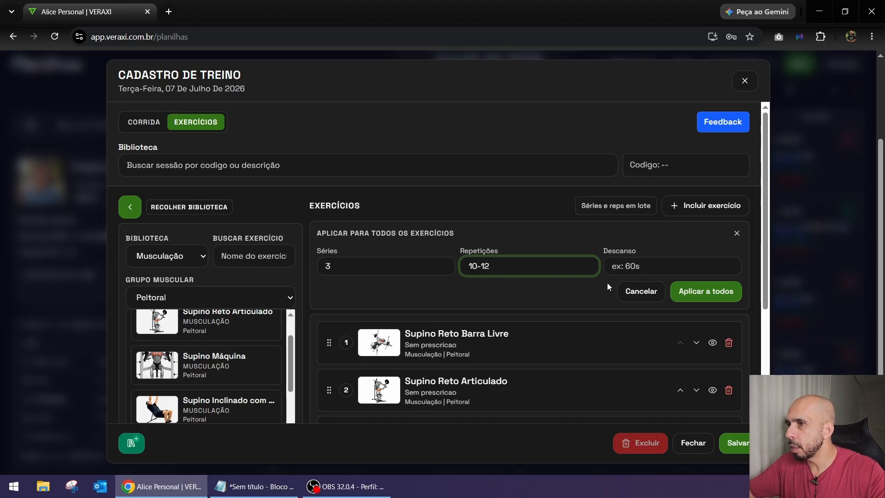
key("Tab")
type("70")
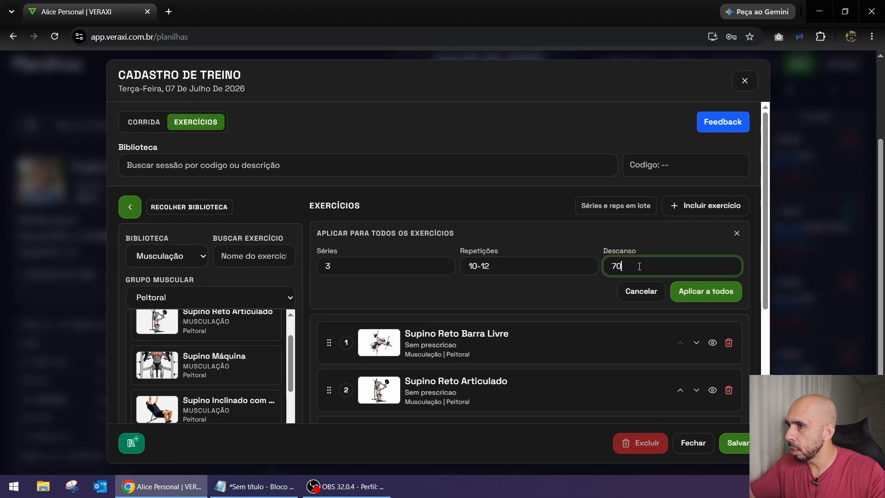
left_click(695, 297)
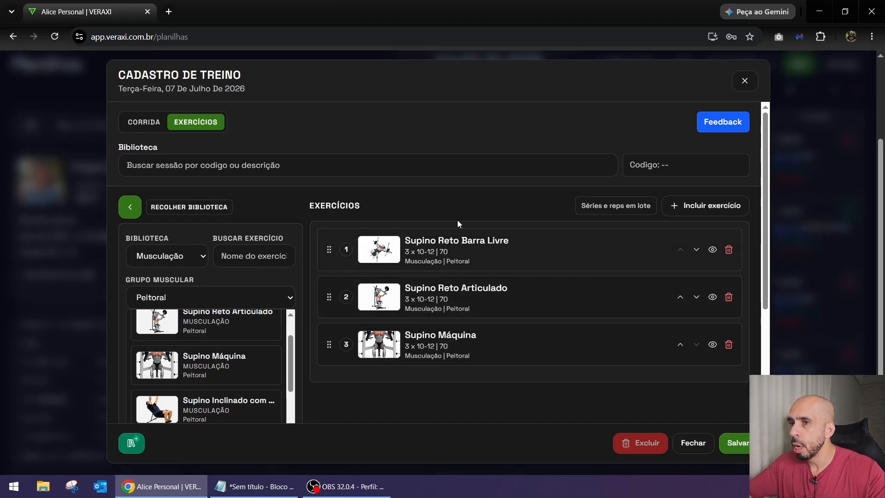
Step: Filter the exercise library to muscle group Triceps and add Tríceps Unilateral Deitado com Halter Cruzado and another triceps exercise to the Tuesday session
left_click(187, 298)
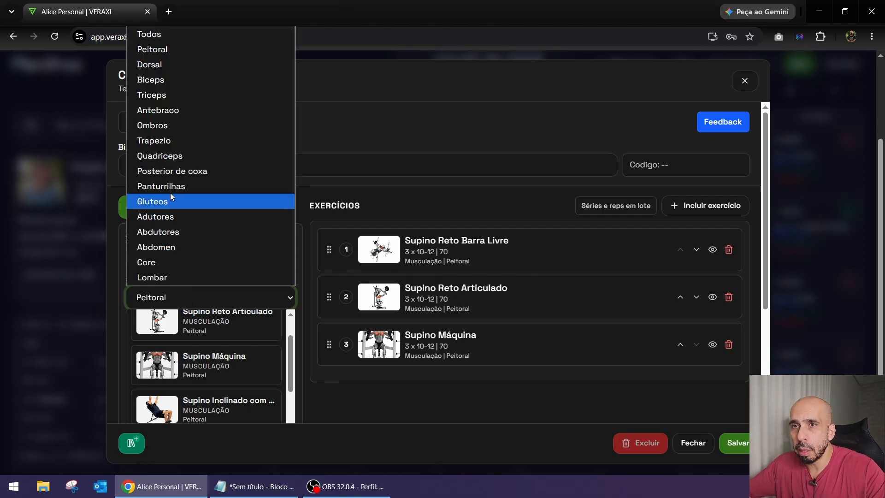
left_click(152, 94)
left_click(175, 340)
scroll(172, 346, "up", 1)
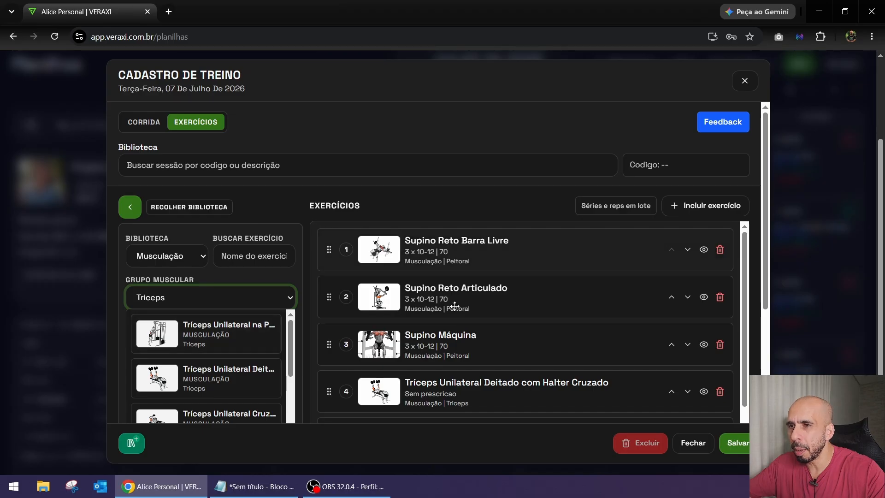
scroll(530, 322, "down", 1)
Step: Apply 3 sets, 10-12 repetitions and a rest of 60 to all exercises of the Tuesday session in one batch
left_click(606, 207)
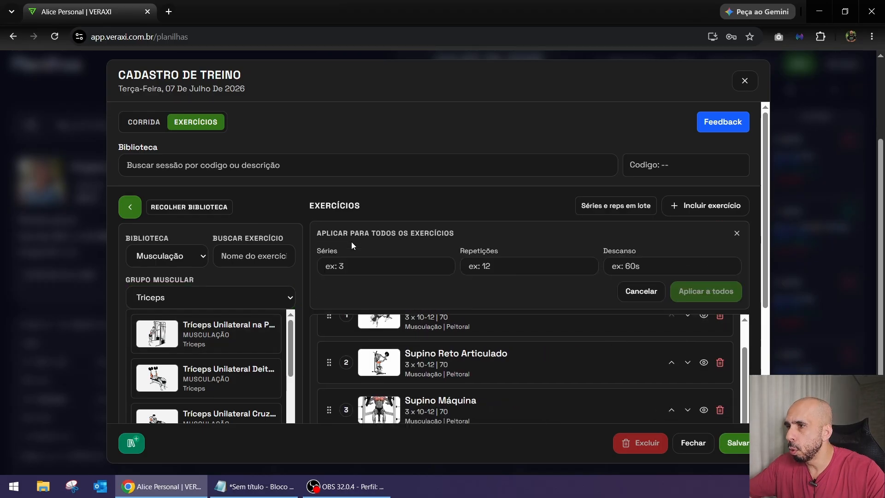
left_click(348, 267)
type("10")
key("Tab")
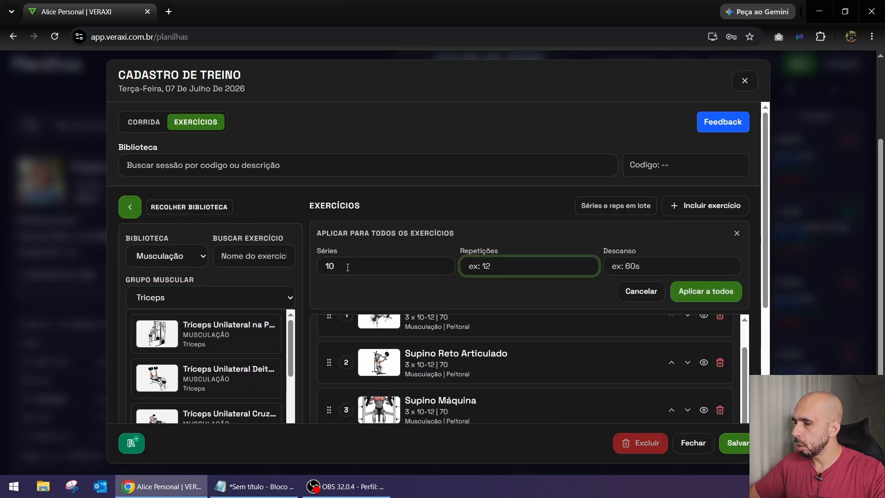
type("1")
left_click(347, 267)
key("BackSpace")
key("BackSpace")
type("3")
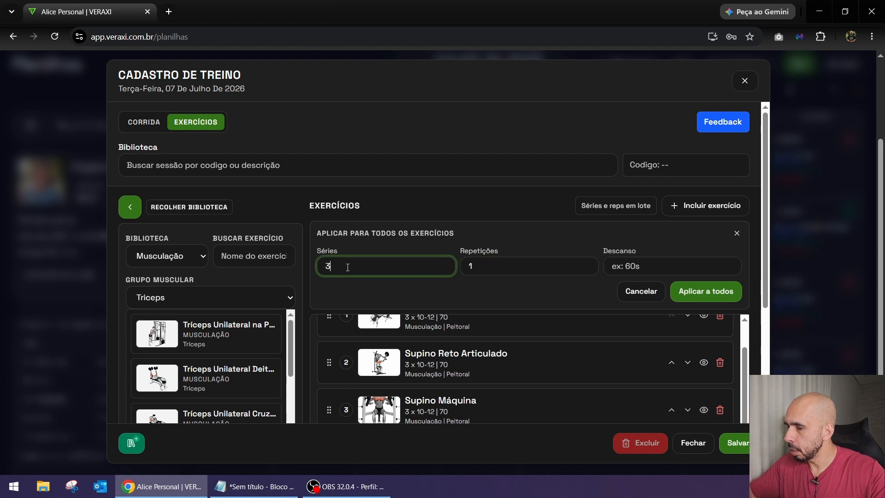
key("Tab")
type("10-12")
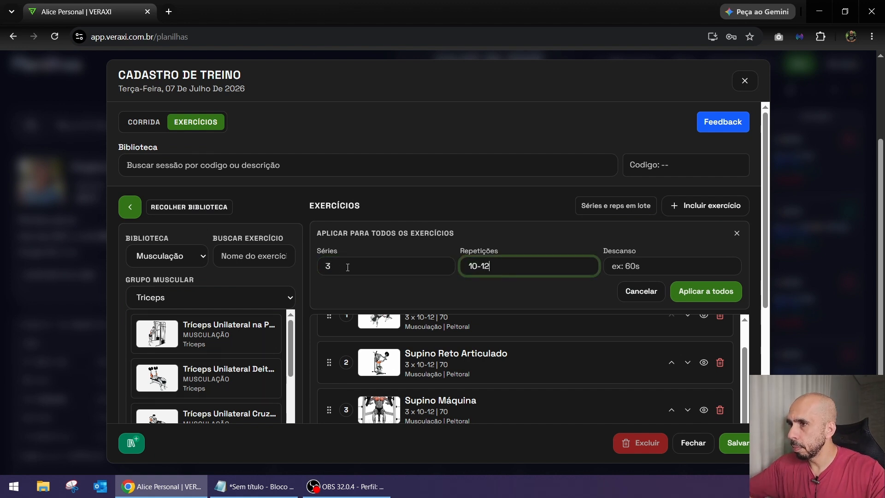
left_click(654, 265)
type("60")
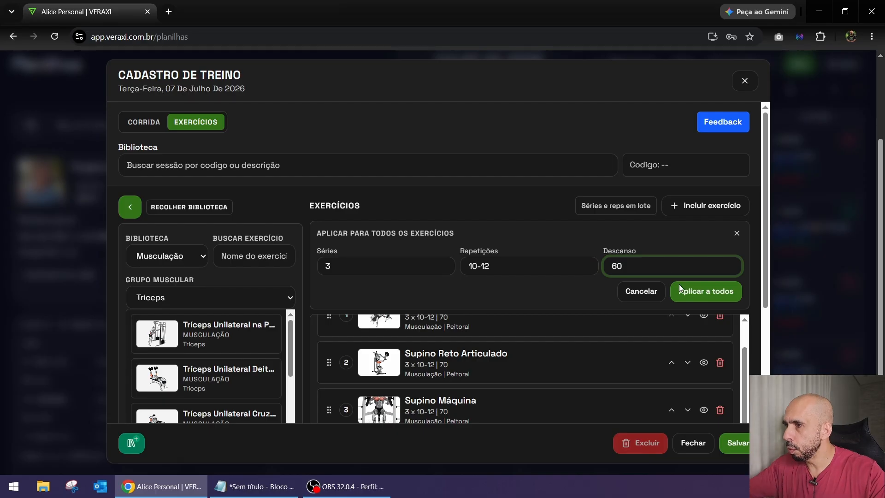
left_click(688, 292)
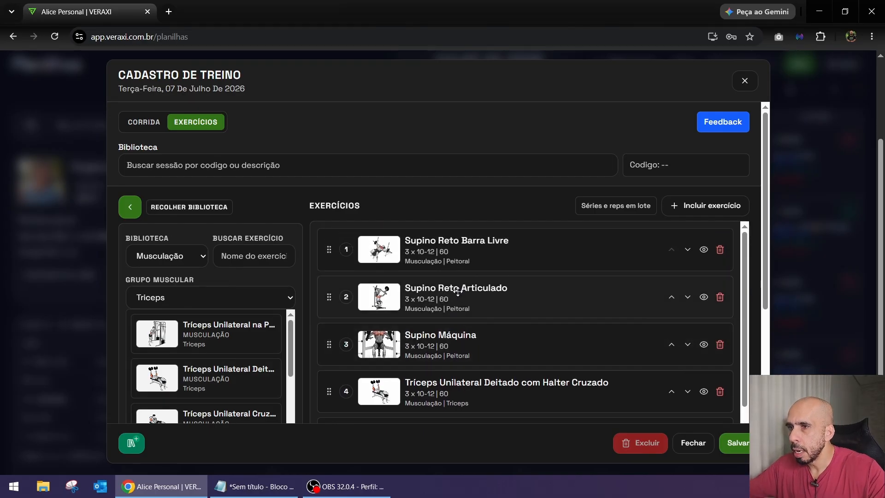
Step: Review the session's exercise list and save the Tuesday, 7 July strength session to the calendar
scroll(476, 332, "down", 3)
scroll(687, 407, "down", 4)
left_click(737, 443)
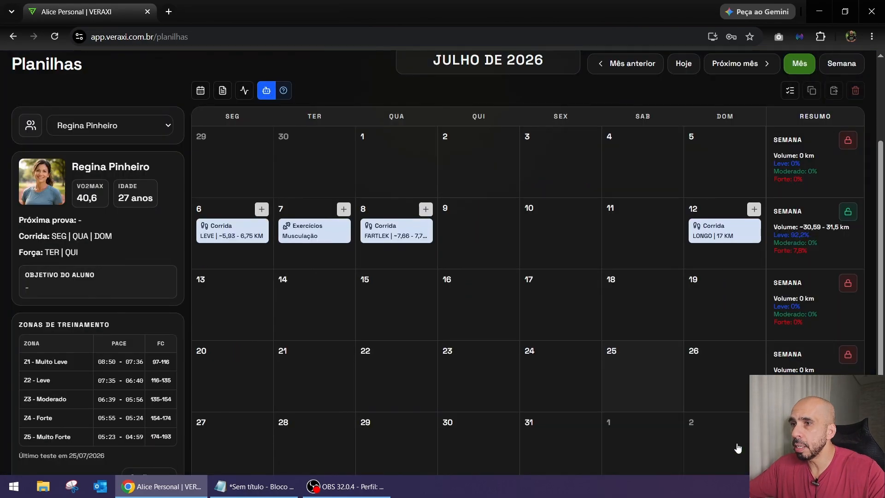
Step: Delete the exercise session on Tuesday, 7 July from the calendar
mouse_move(307, 227)
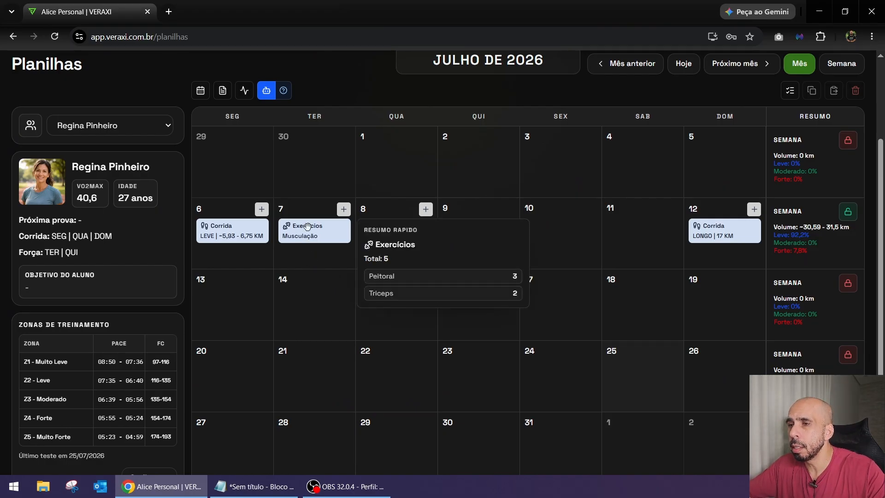
left_click(307, 226)
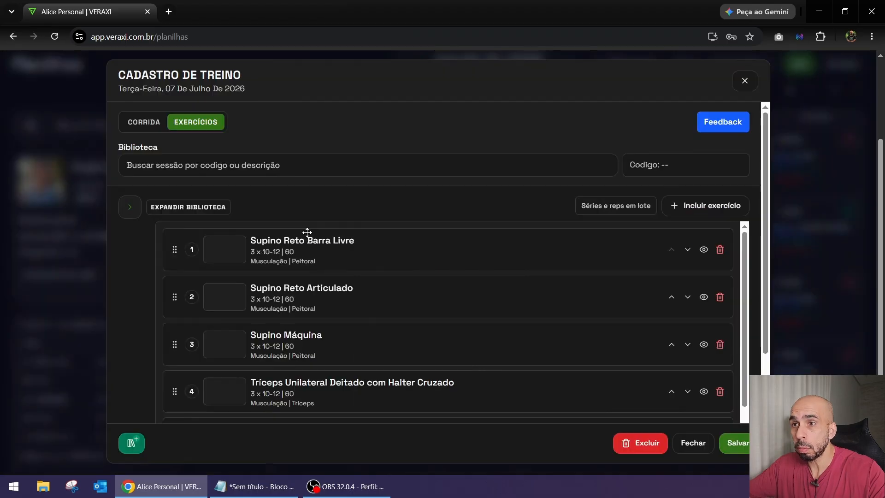
left_click(642, 445)
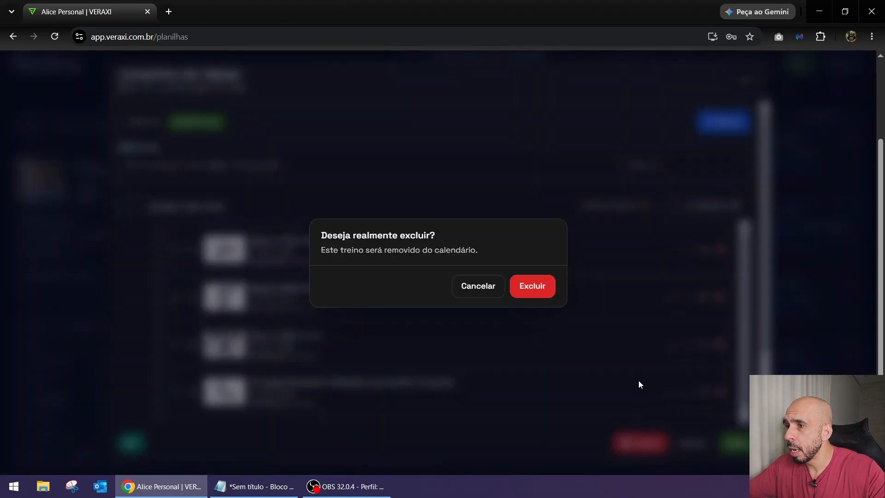
left_click(529, 288)
Step: Schedule the library exercise session MUSCULAÇÃO A|B - INFERIORES on Tuesday, 7 July 2026, and save it
left_click(321, 238)
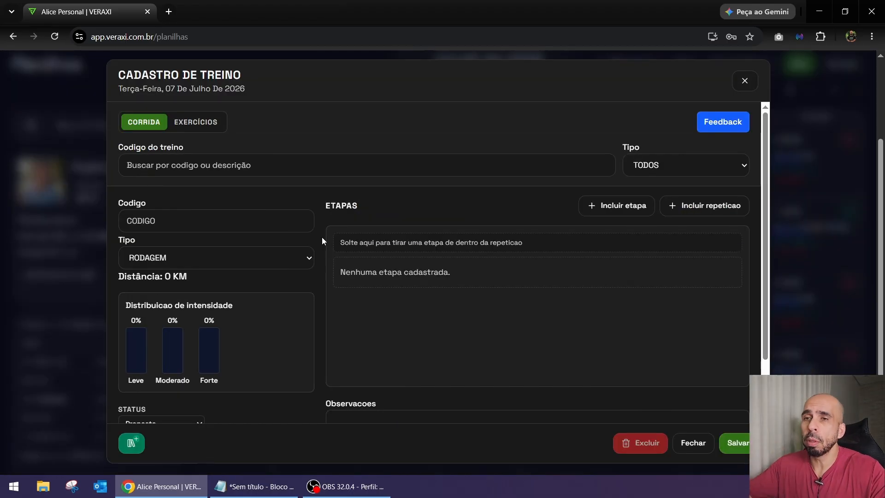
left_click(298, 164)
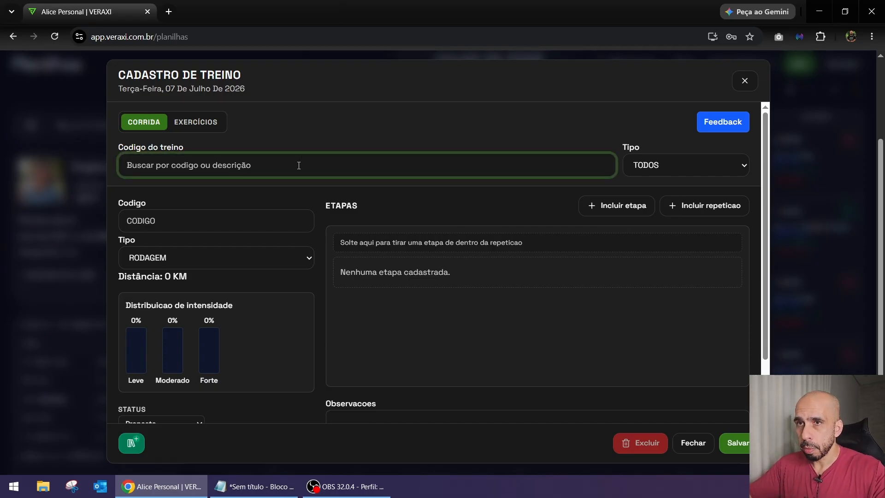
left_click(199, 122)
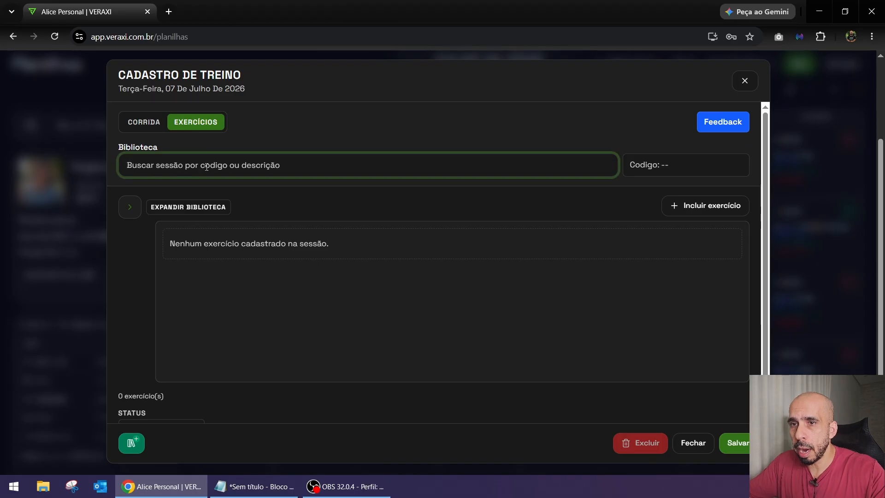
type("i")
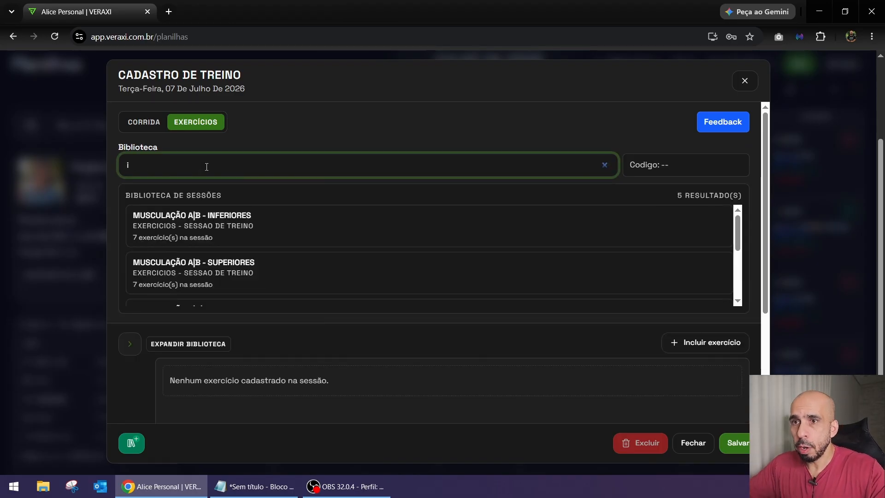
left_click(218, 223)
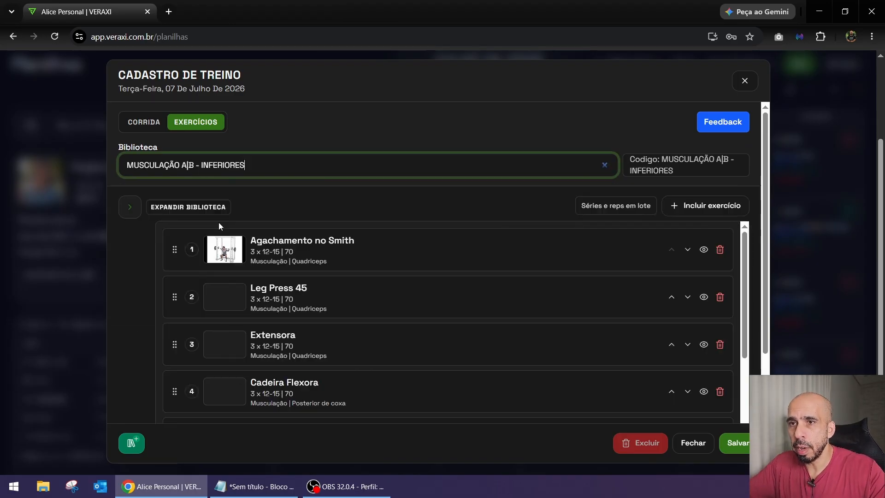
left_click(737, 442)
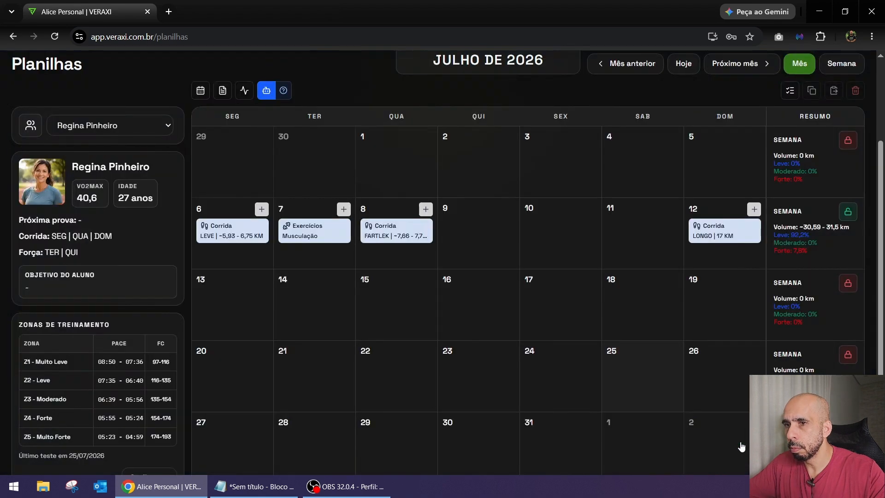
Step: Schedule the library exercise session MUSCULAÇÃO A|B - SUPERIORES on Thursday, 9 July 2026, and save it
left_click(486, 227)
left_click(270, 164)
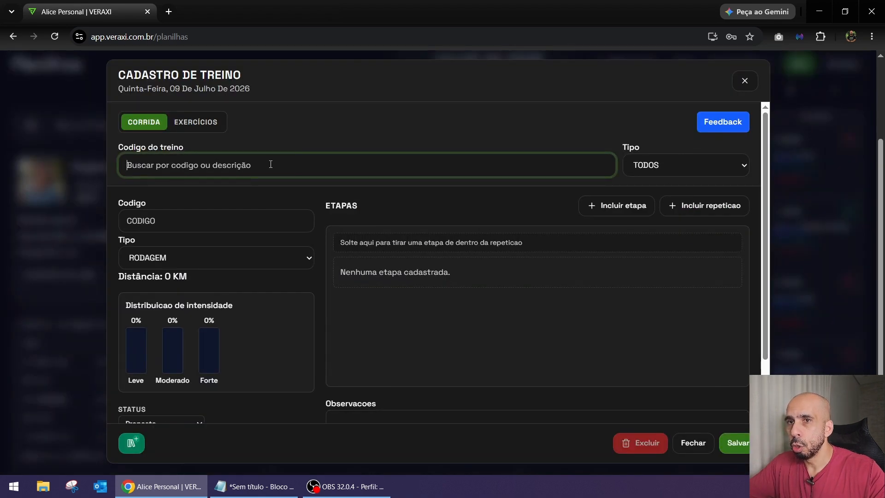
type("s")
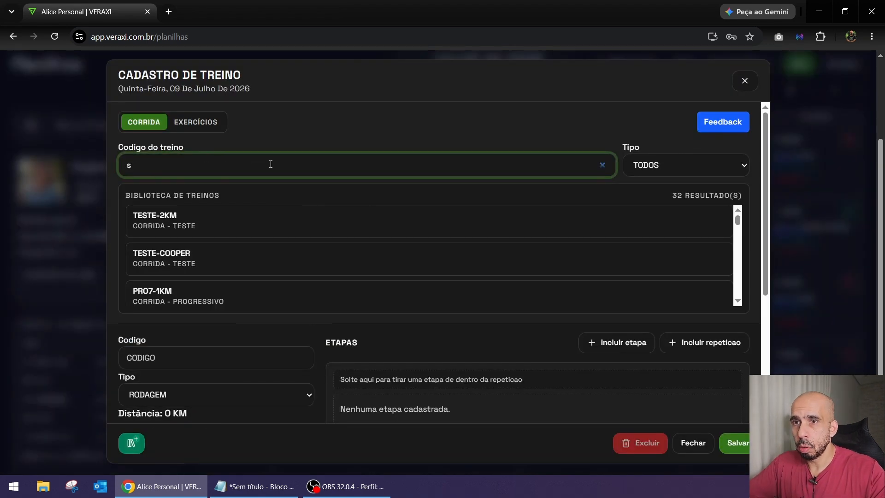
left_click(203, 120)
type("s")
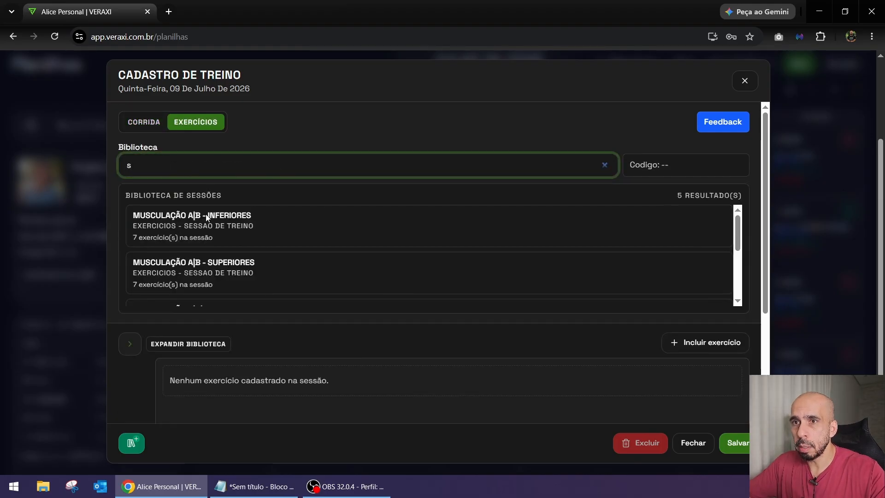
left_click(220, 269)
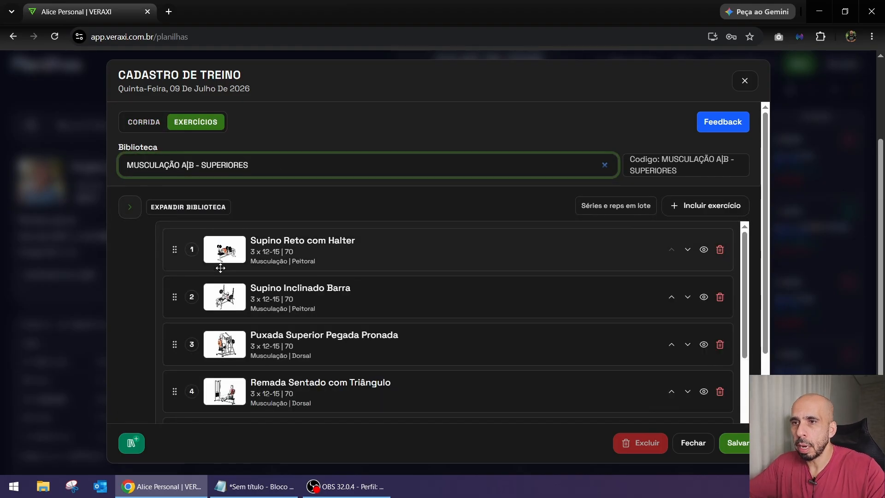
left_click(735, 442)
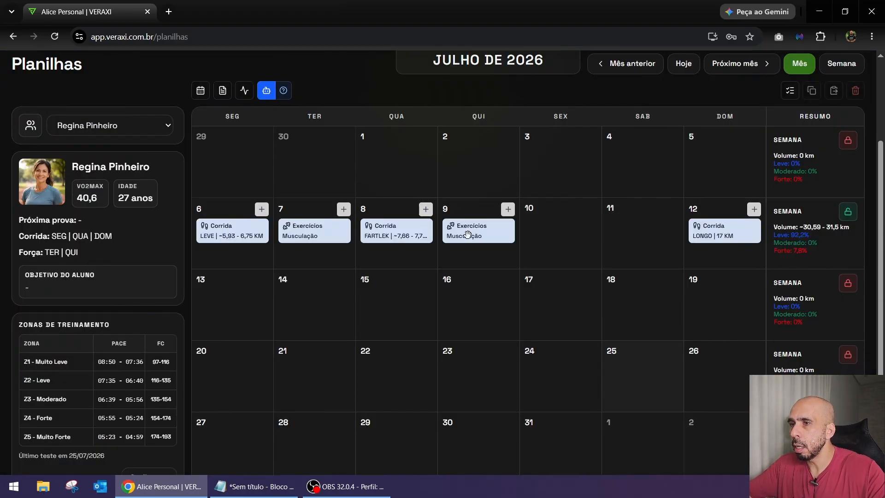
Step: Start a new running workout for Friday, 10 July 2026, and set the workout's type to INTERVALADO
mouse_move(468, 234)
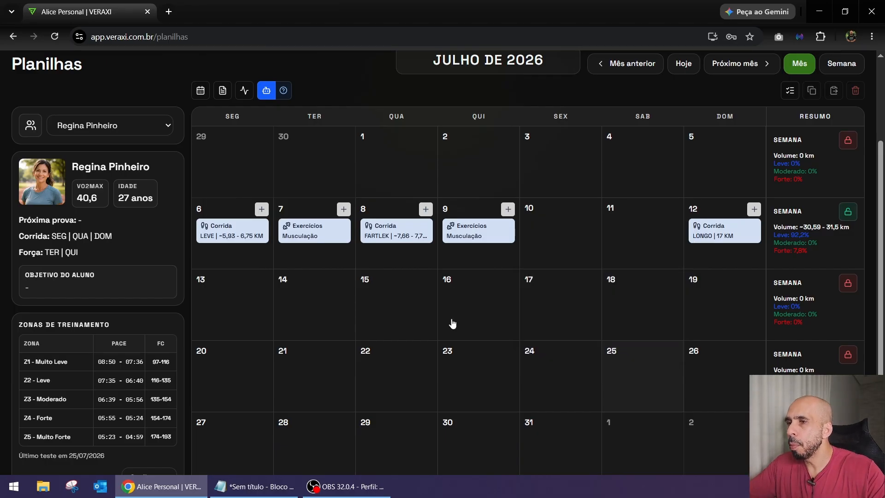
left_click(554, 237)
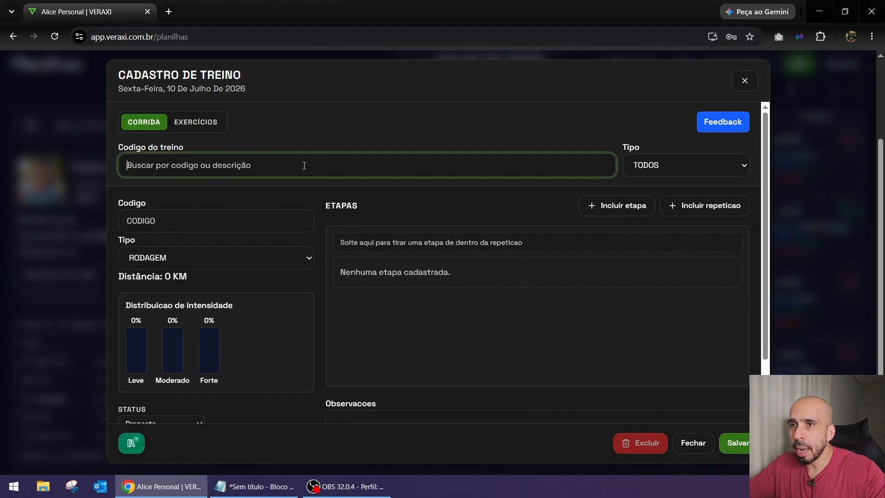
left_click(653, 172)
left_click(656, 185)
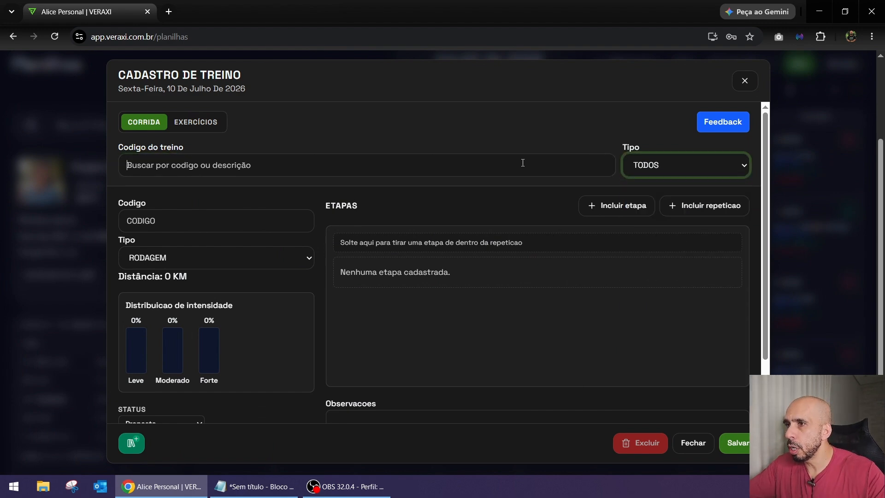
left_click(189, 263)
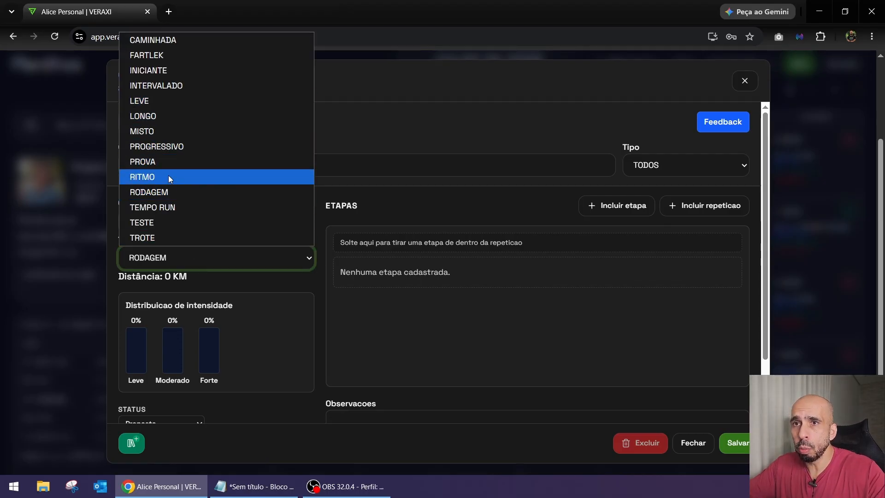
left_click(174, 86)
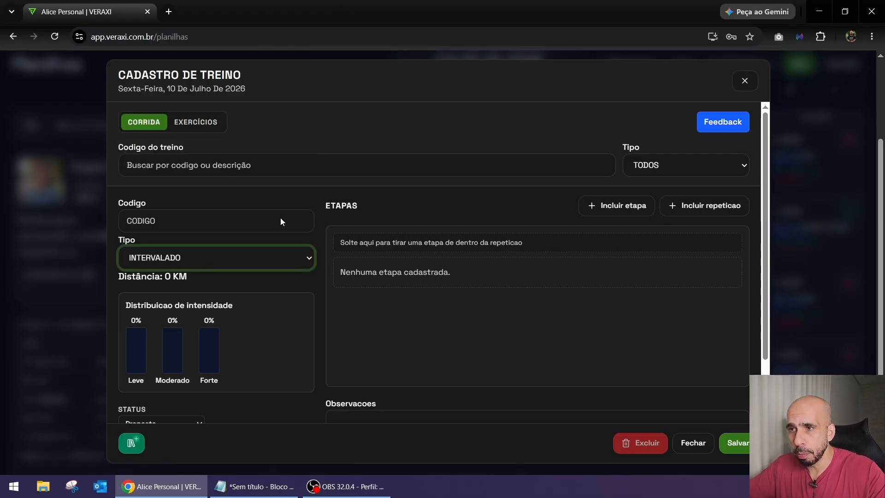
Step: Add an Aquecer stage of 1 km in zone Z2 - Leve to the Friday interval workout
left_click(599, 211)
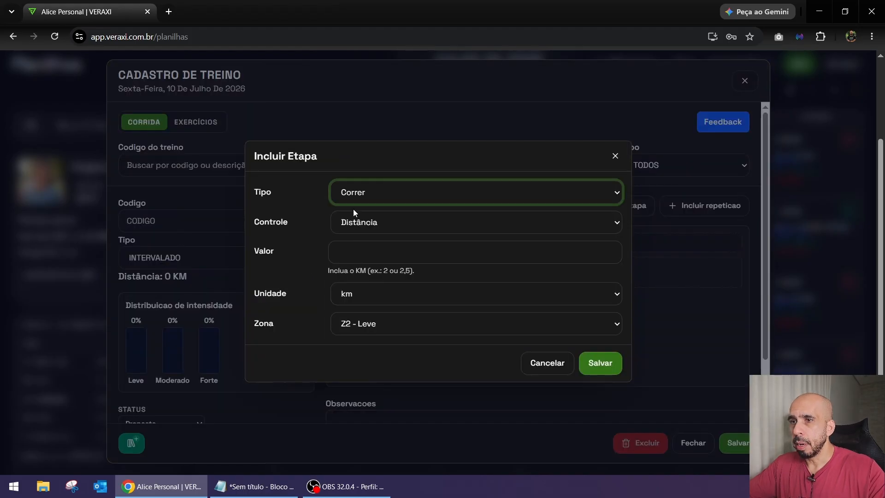
left_click(378, 193)
left_click(359, 227)
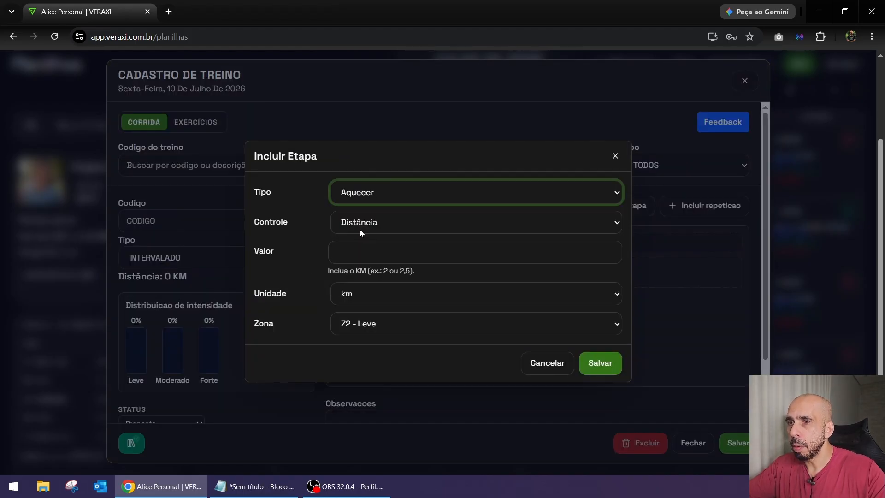
left_click(361, 256)
type("1")
left_click(377, 320)
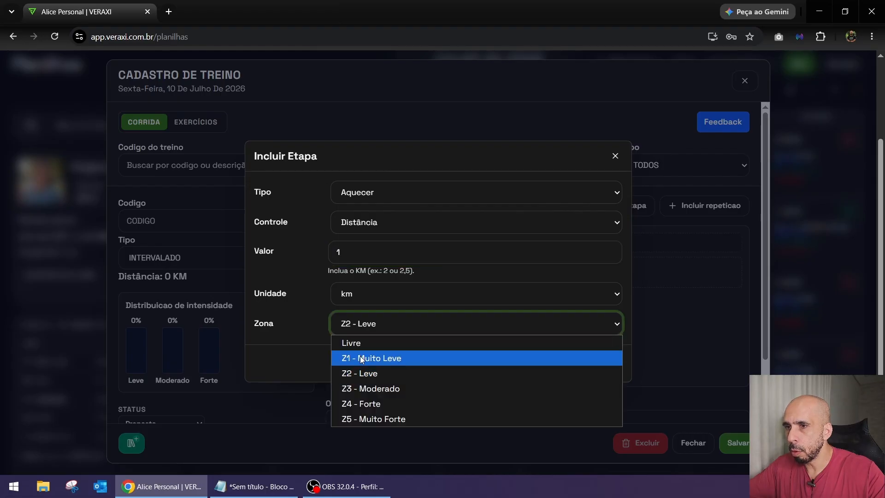
left_click(557, 370)
left_click(601, 364)
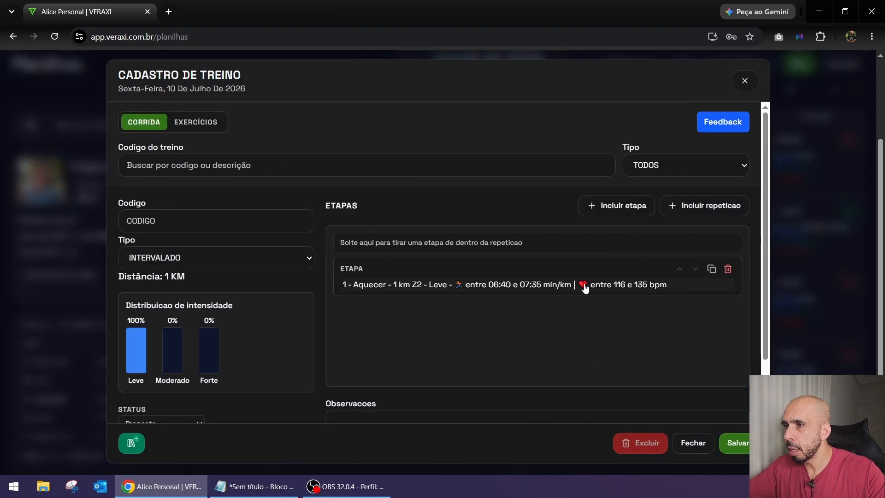
Step: Start a repetition block of 5 repeats in the Friday interval workout and add a Correr stage of 500 m in zone Z5 - Muito Forte
left_click(686, 205)
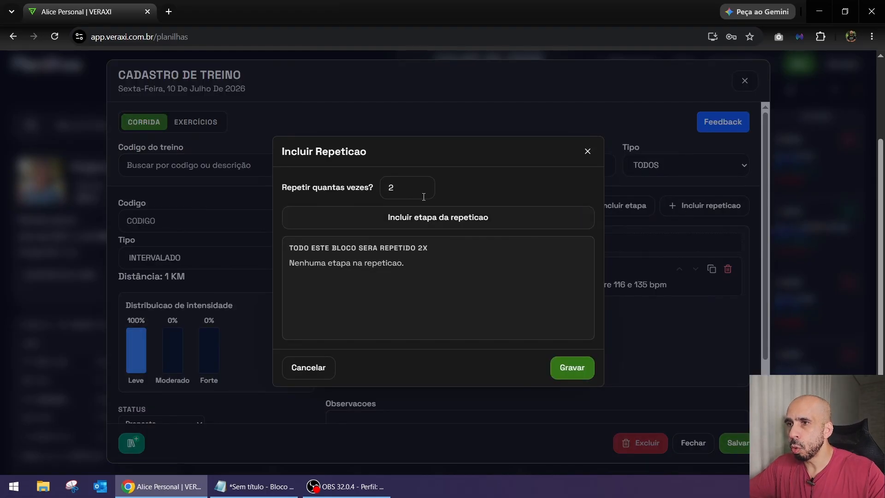
left_click(344, 187)
type("5")
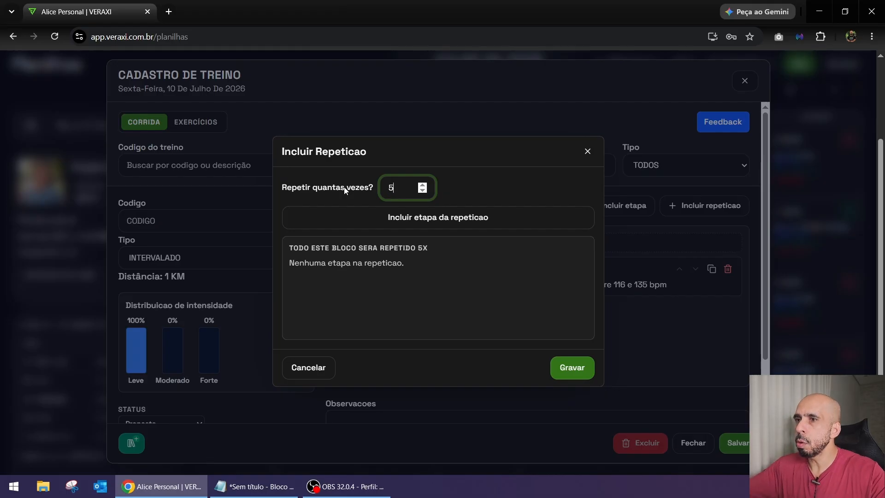
left_click(441, 219)
left_click(382, 255)
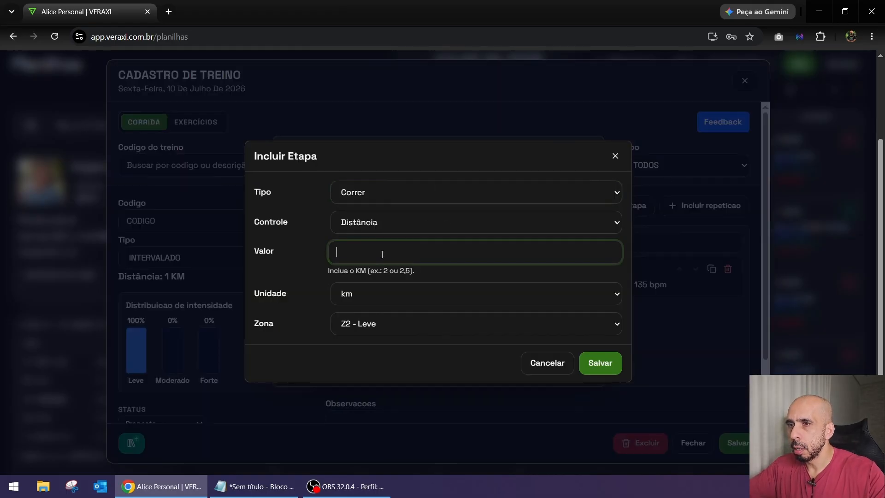
left_click(417, 294)
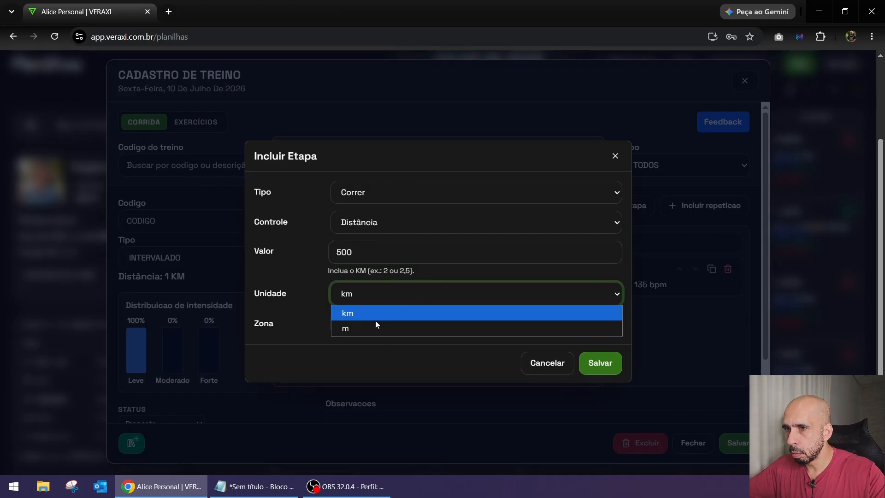
left_click(368, 323)
left_click(458, 332)
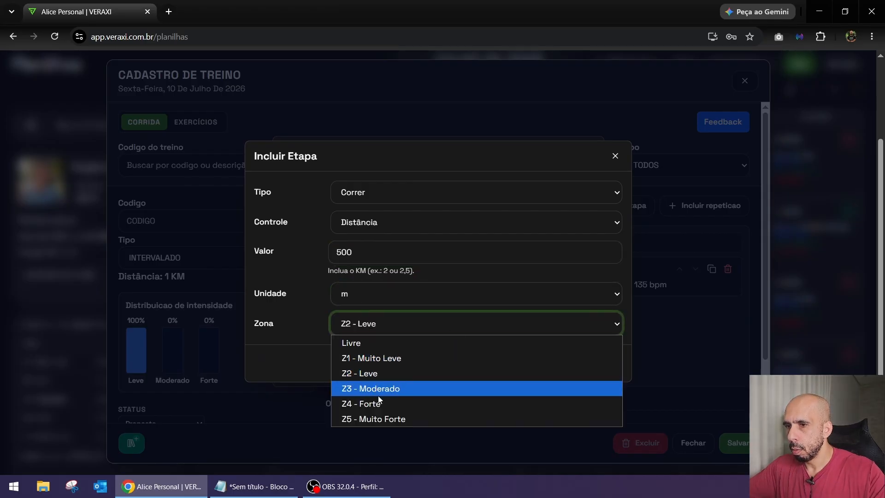
left_click(380, 415)
left_click(601, 363)
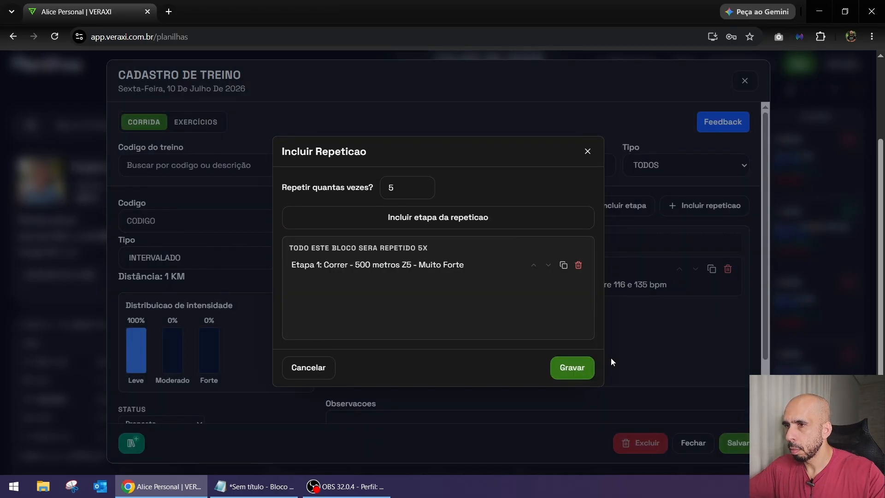
Step: Add a second Correr stage of 500 m in zone Z2 - Leve to the repetition block and save the block
left_click(409, 222)
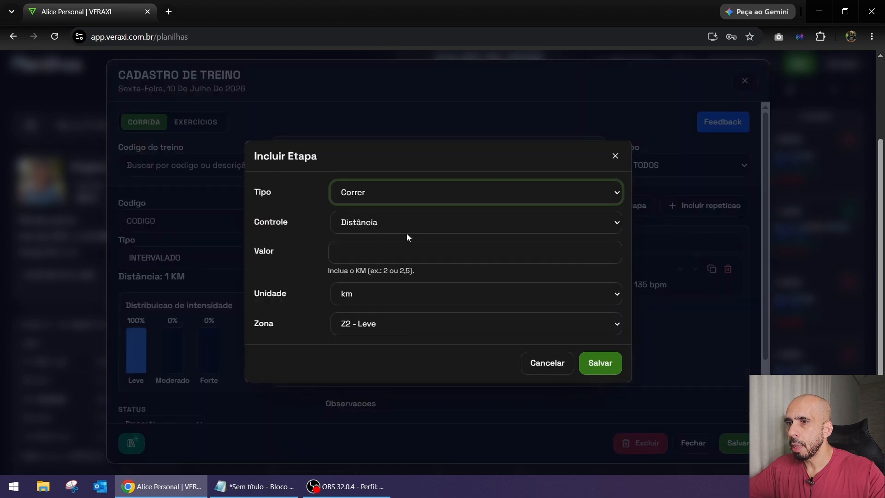
left_click(378, 247)
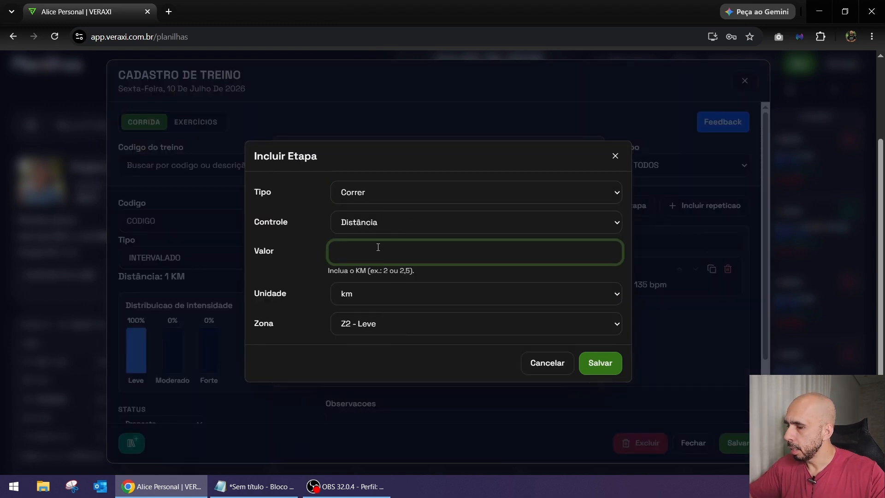
left_click(382, 295)
left_click(372, 294)
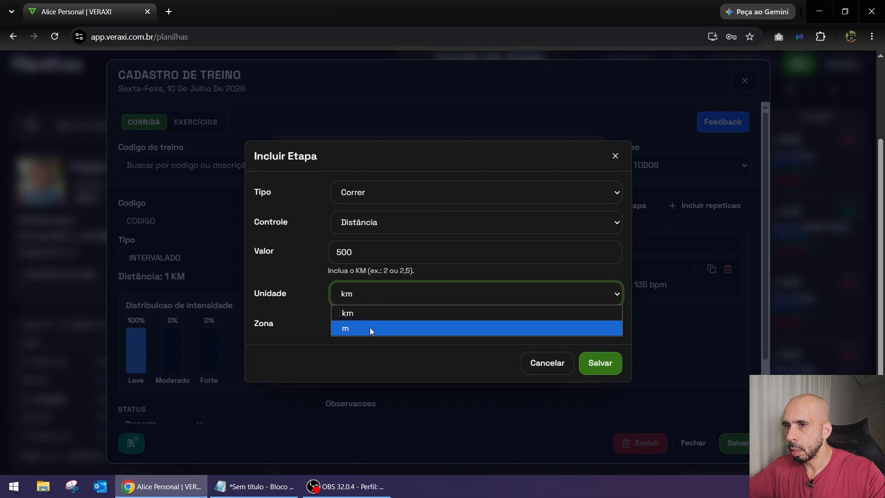
left_click(369, 328)
left_click(383, 322)
left_click(395, 371)
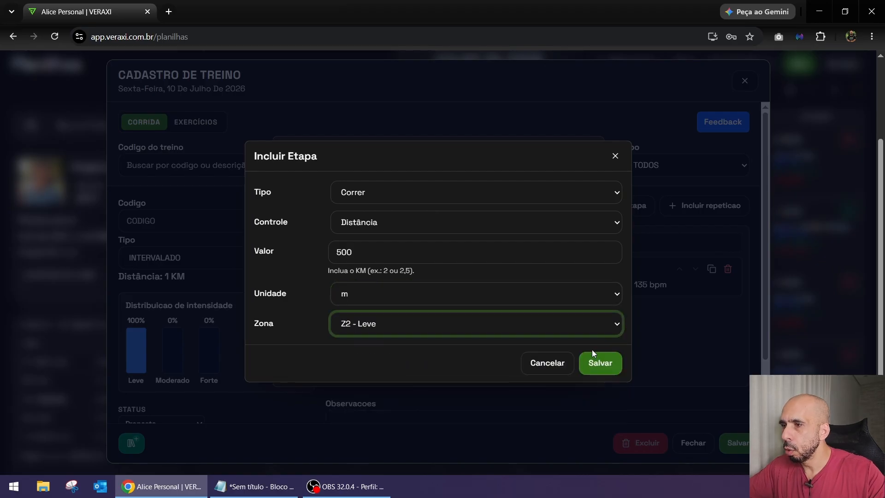
left_click(601, 365)
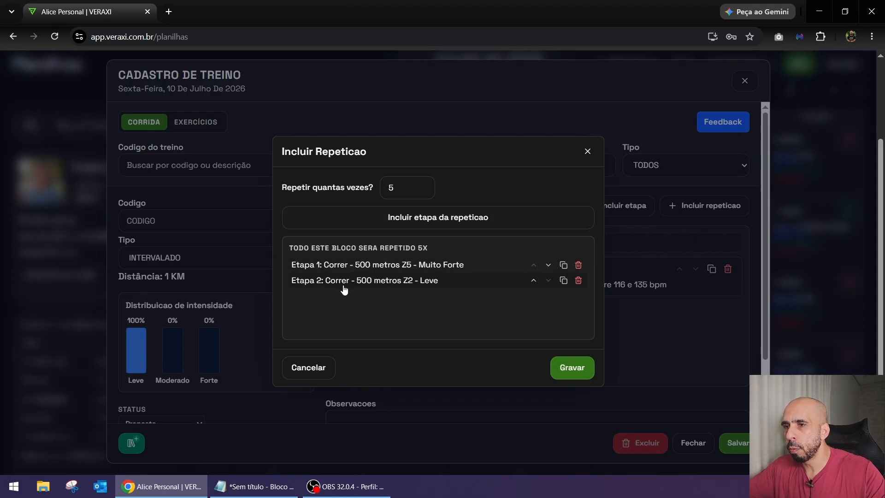
left_click(580, 367)
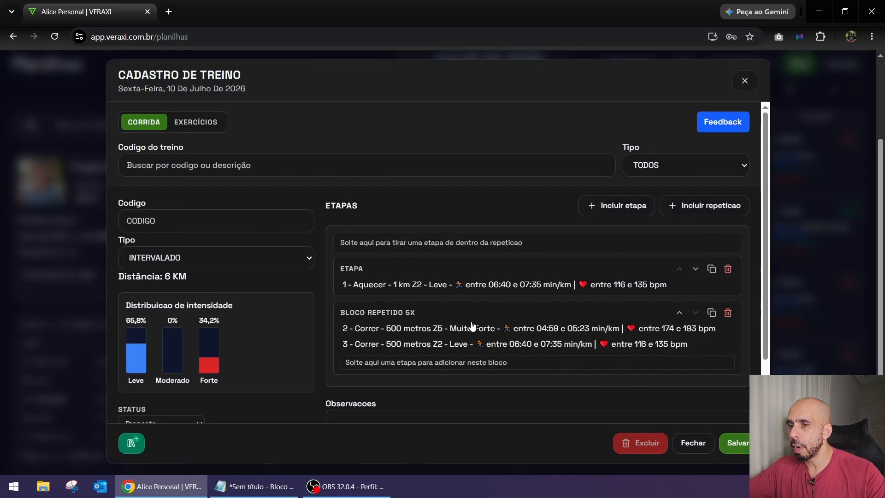
Step: Open the repetition block for editing to review its stages, and close it without changes
left_click(421, 329)
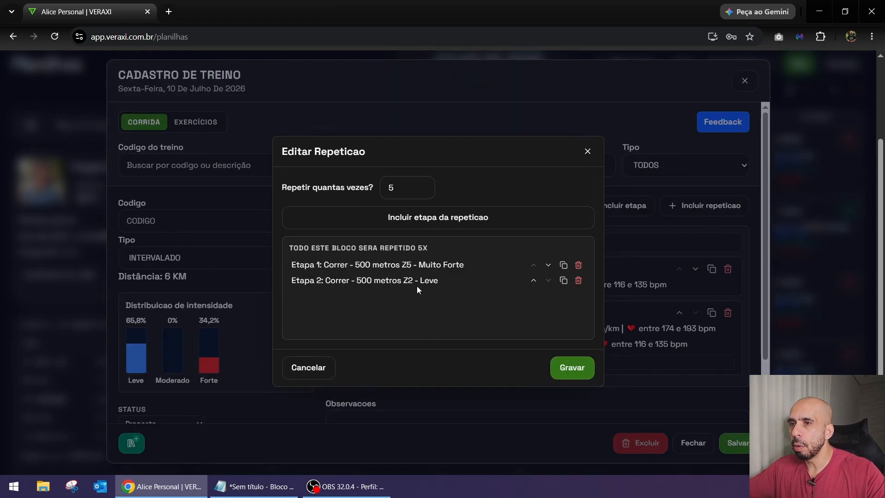
left_click(316, 374)
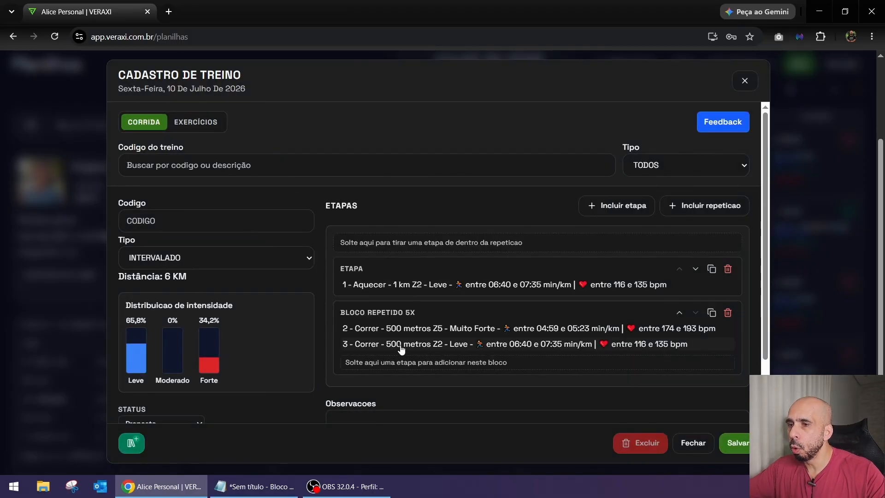
mouse_move(401, 348)
left_mouse_down()
mouse_move(407, 240)
mouse_move(408, 345)
mouse_move(398, 349)
left_mouse_up()
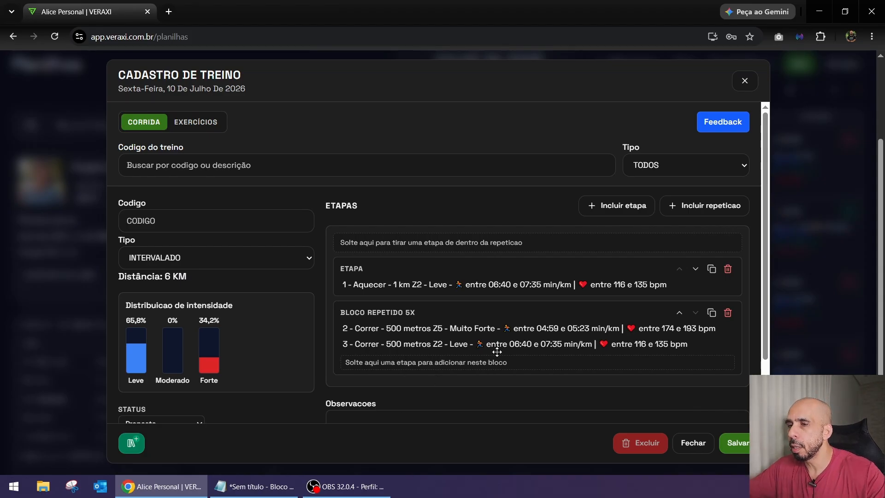
Step: Add a time-based Arrefecer stage of 5 minutes in zone Z2 - Leve after the repetition block
left_click(621, 206)
left_click(381, 196)
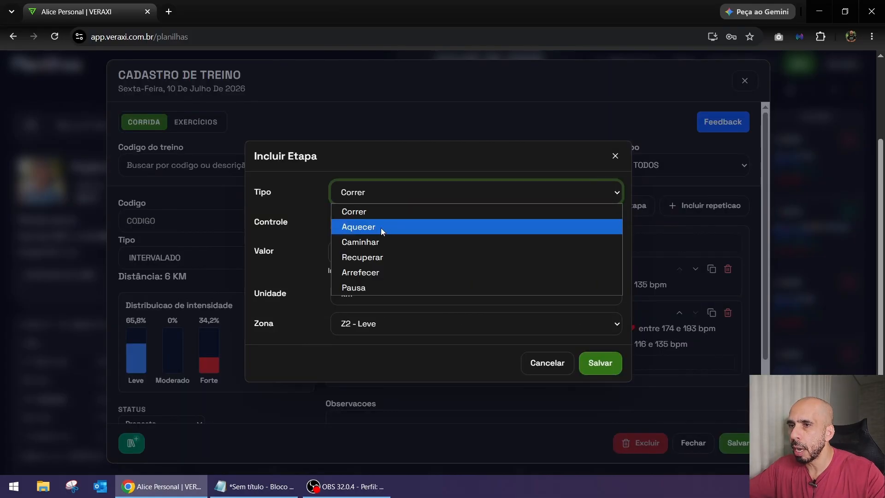
left_click(376, 270)
left_click(390, 226)
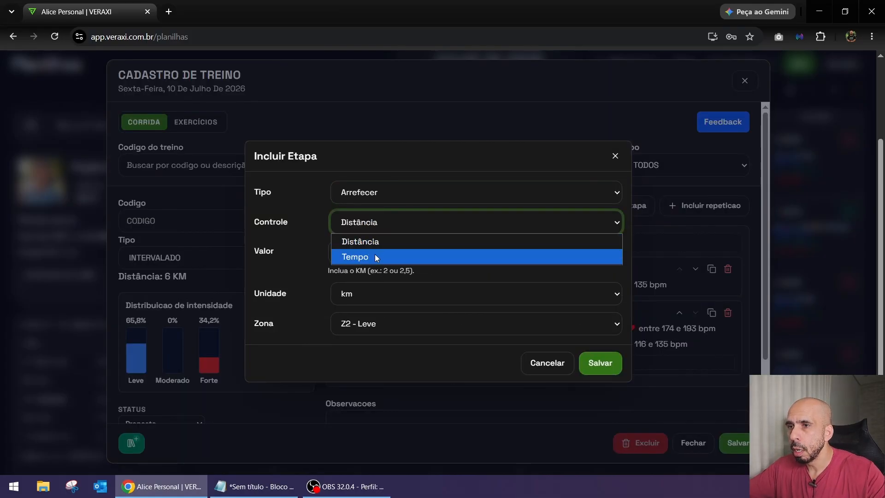
left_click(375, 255)
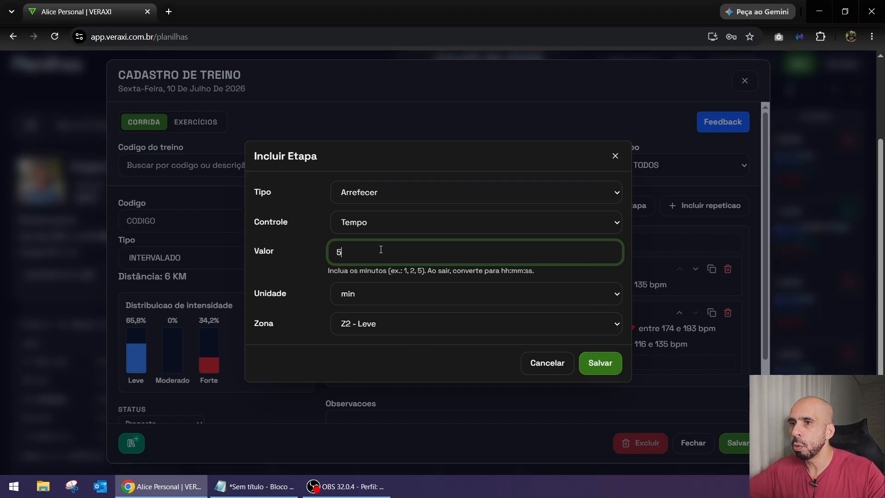
type("5")
left_click(395, 322)
left_click(371, 371)
left_click(597, 362)
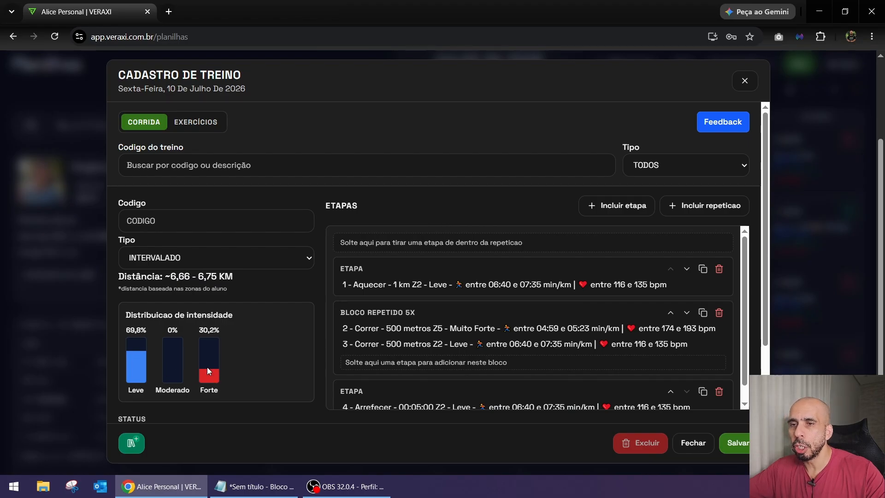
scroll(475, 323, "down", 1)
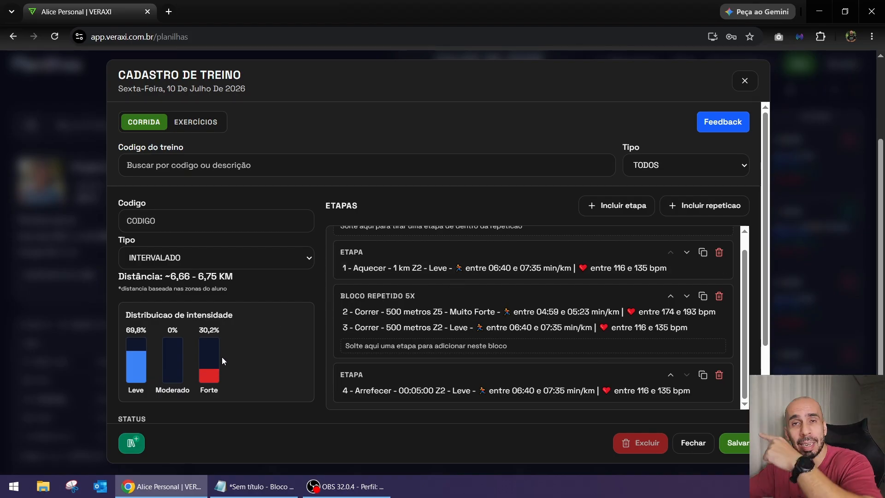
Step: Save the interval workout to the library with the code INT500X500-NOVO and save it on Friday, 10 July 2026
left_click(131, 443)
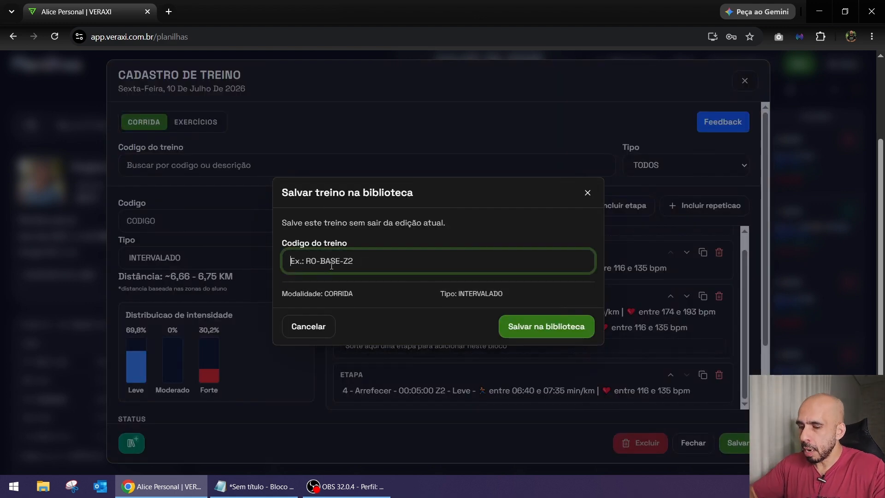
type("INT500X500-NOVO")
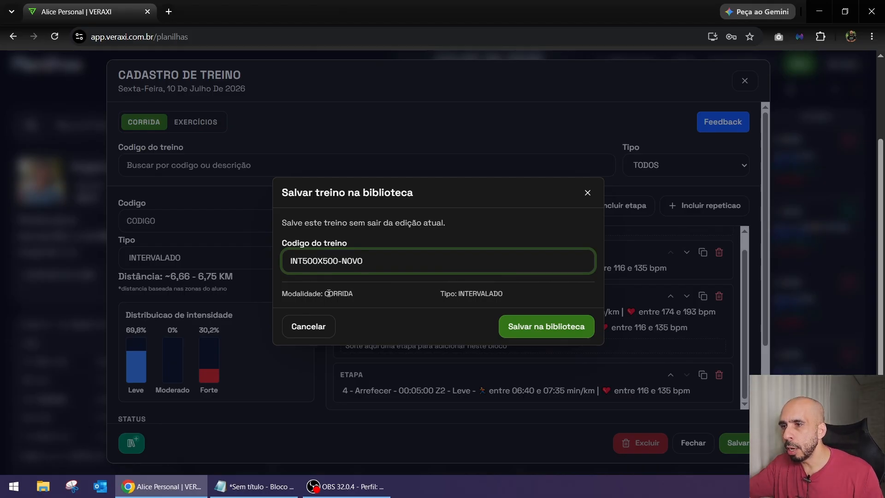
left_click(526, 329)
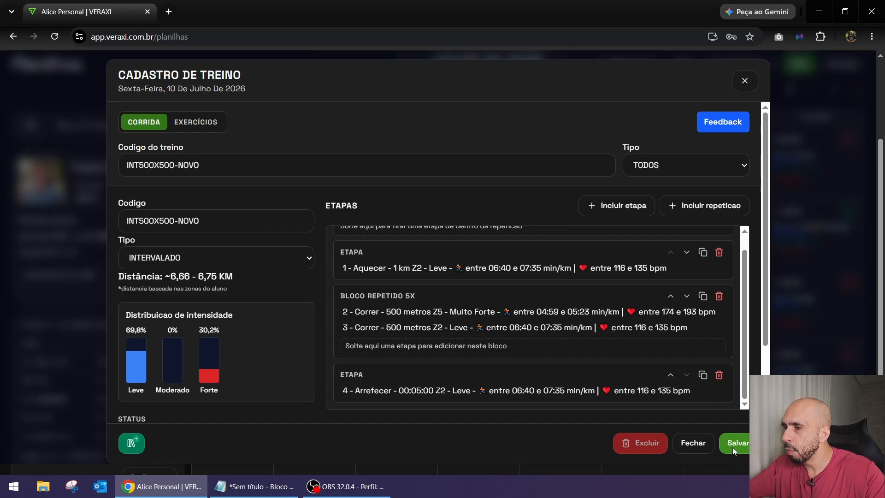
scroll(675, 404, "down", 2)
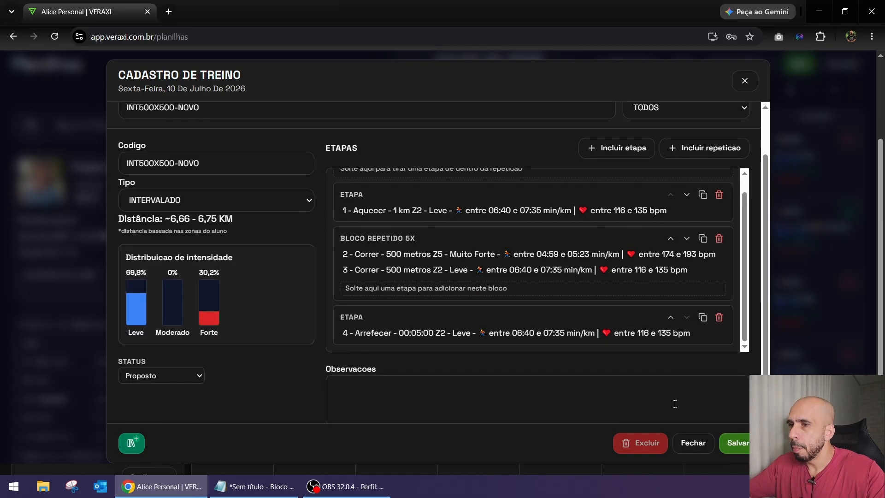
left_click(734, 443)
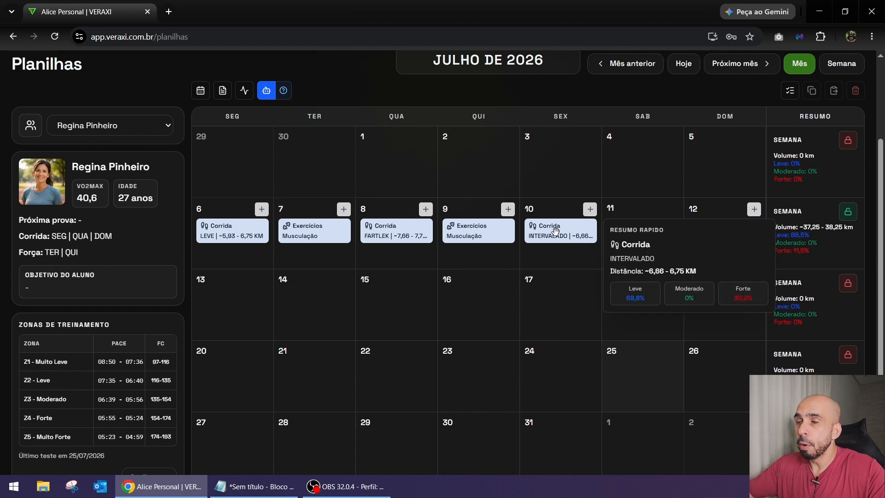
Step: Load the library workout INT500X500-NOVO into a new workout for Tuesday, 14 July 2026, and close it without saving
left_click(324, 303)
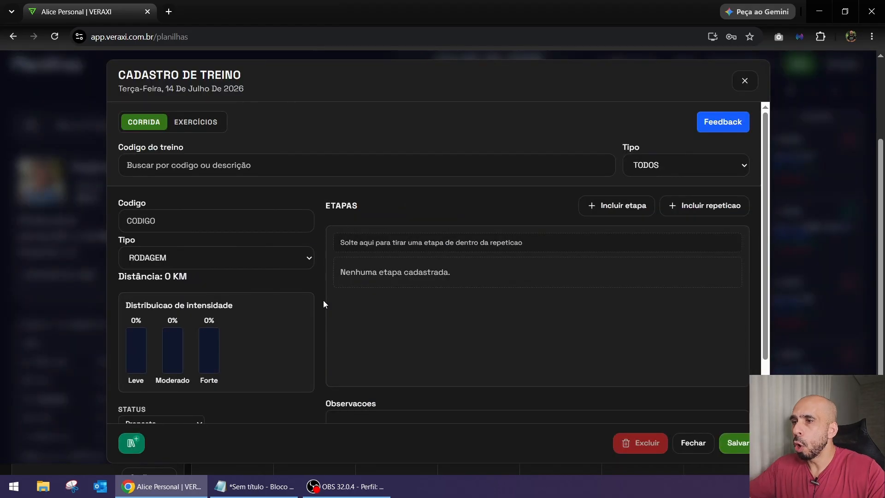
left_click(234, 168)
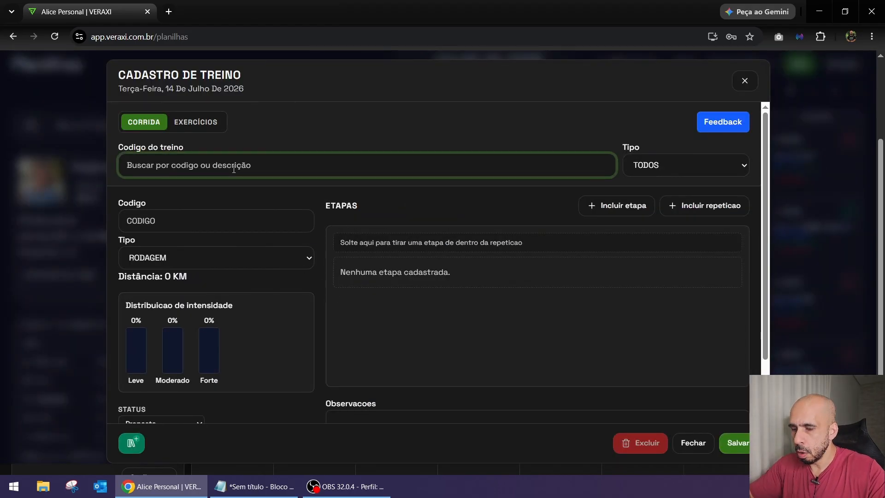
type("INT500")
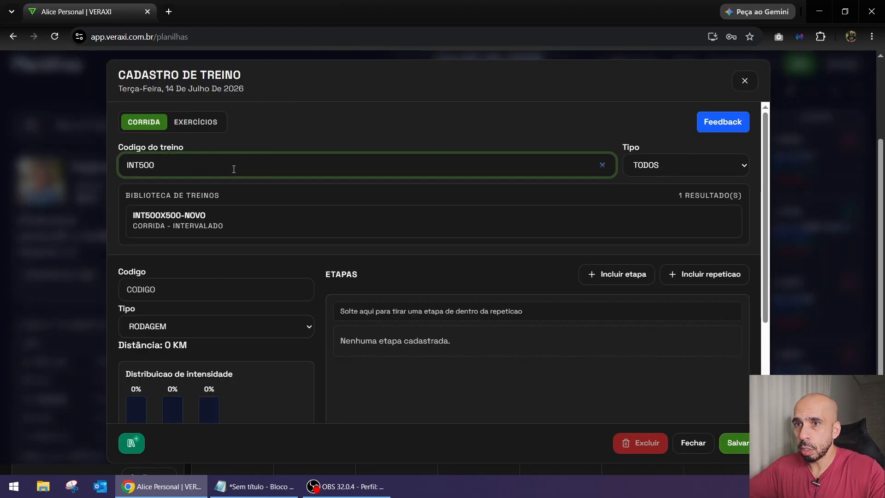
left_click(177, 218)
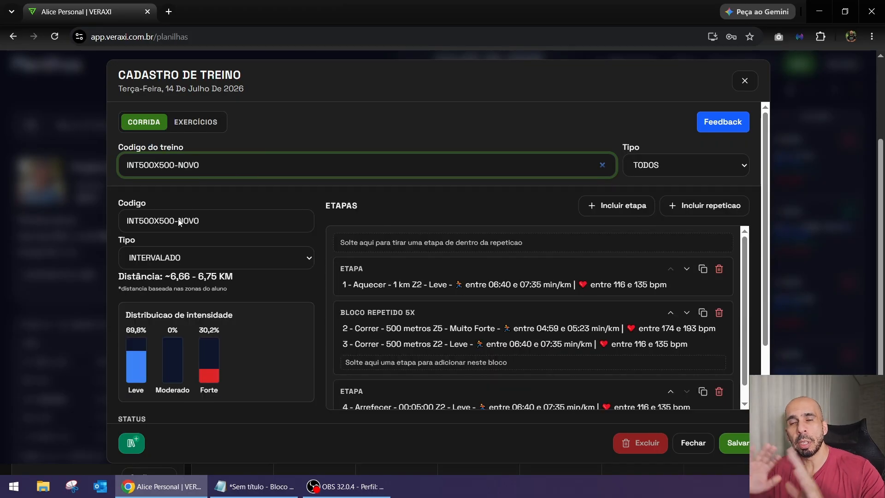
scroll(464, 295, "down", 1)
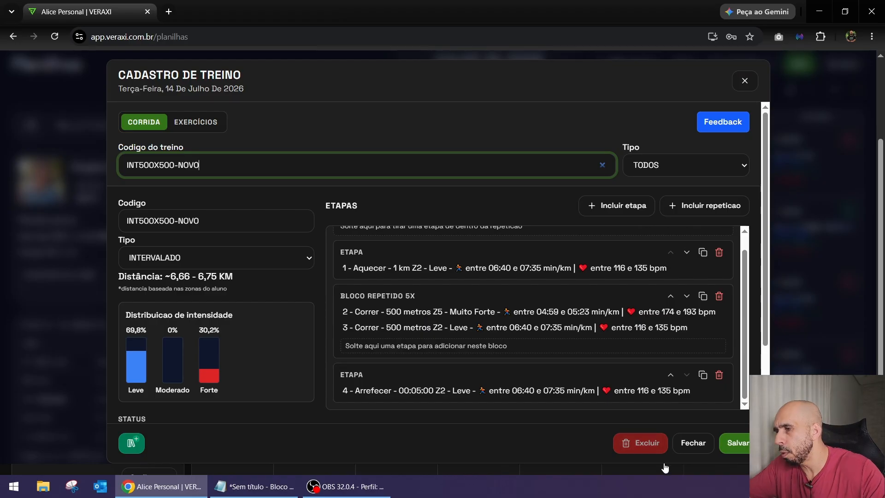
left_click(695, 443)
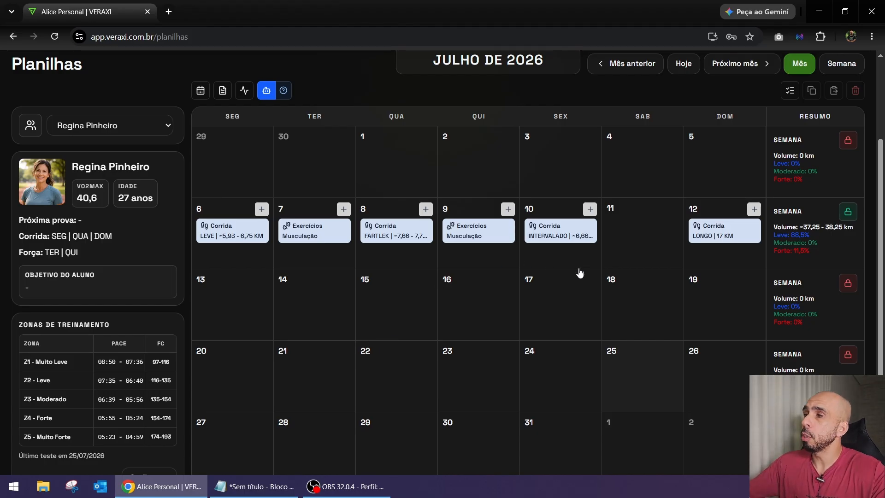
Step: Switch the training calendar to the weekly view and browse to the next week and back
mouse_move(492, 231)
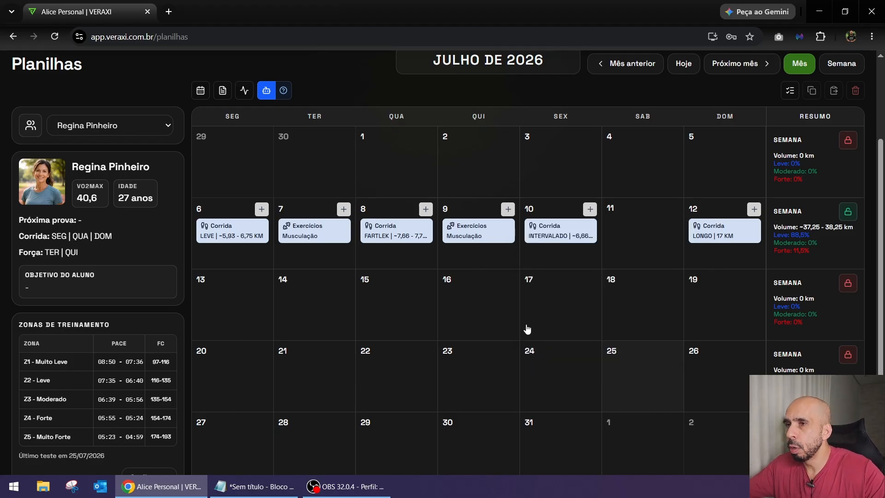
scroll(525, 327, "up", 3)
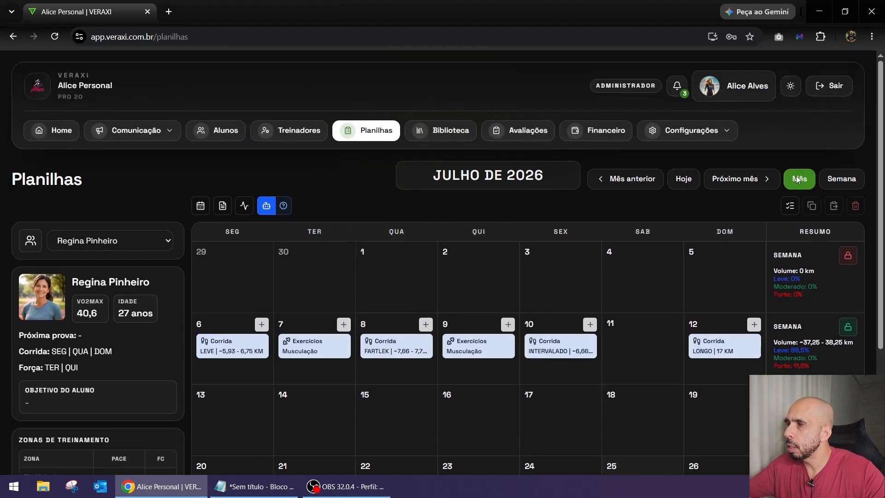
left_click(832, 179)
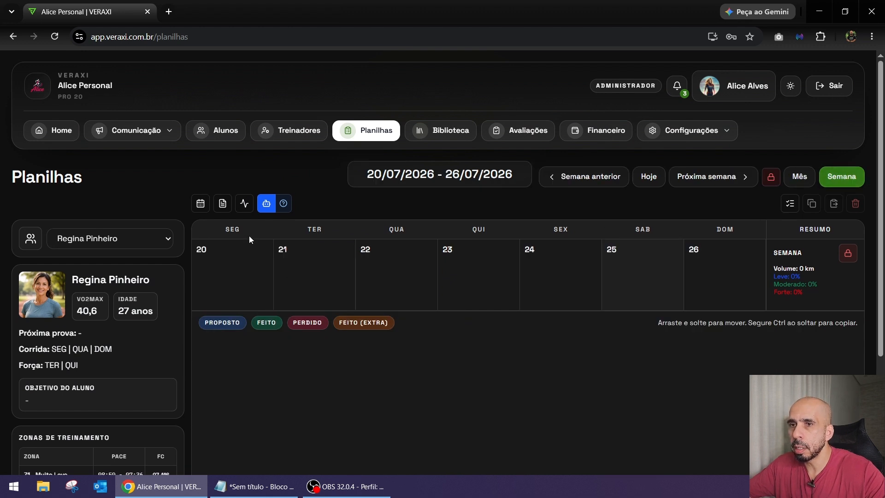
left_click(700, 181)
left_click(592, 177)
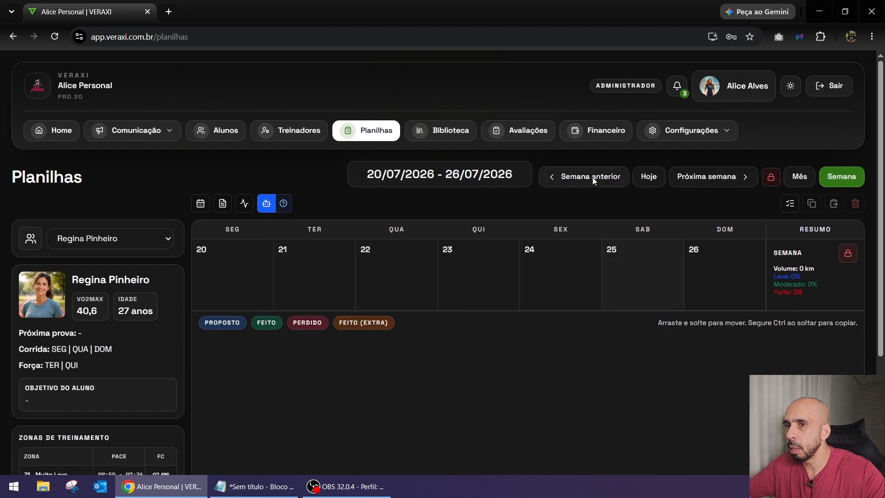
Step: Go back two weeks to 06/07/2026 - 12/07/2026 and switch the training calendar to the monthly view
left_click(591, 177)
left_click(591, 176)
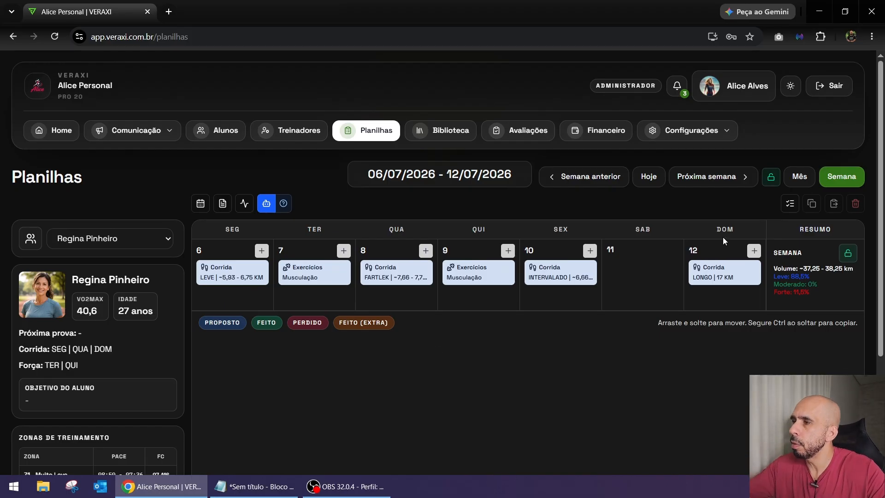
left_click(798, 177)
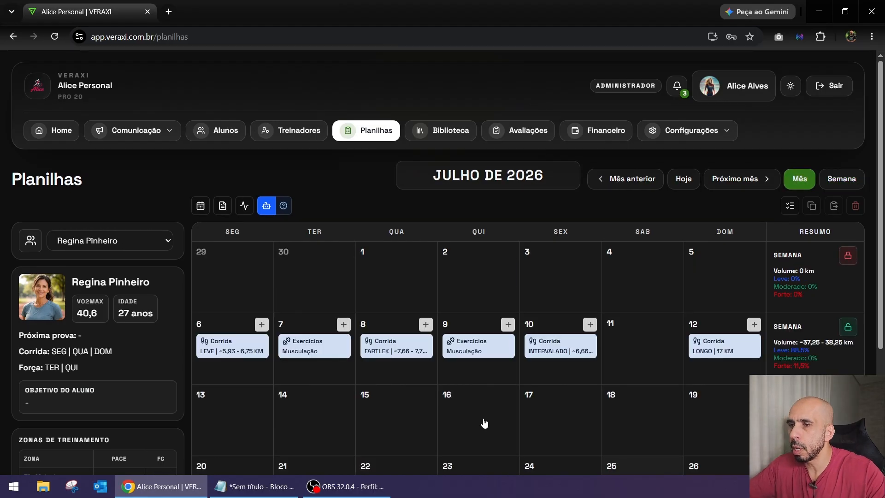
scroll(482, 414, "down", 3)
scroll(482, 407, "up", 3)
scroll(482, 399, "down", 2)
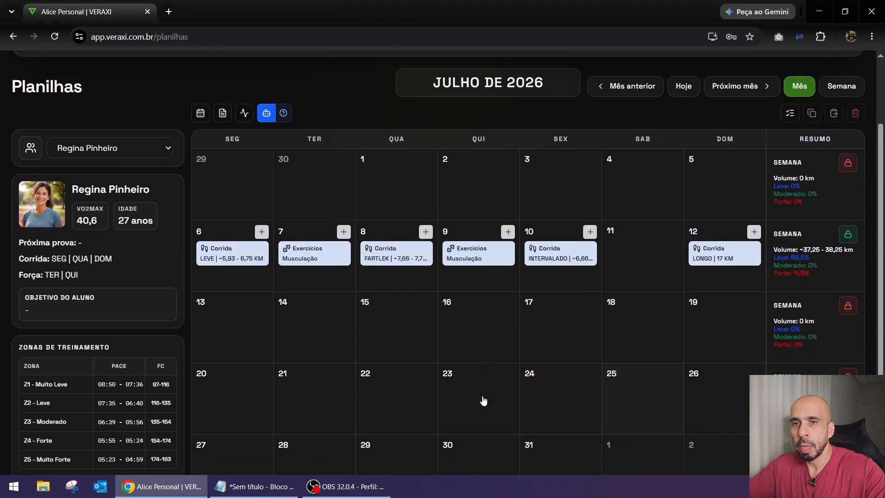
mouse_move(242, 226)
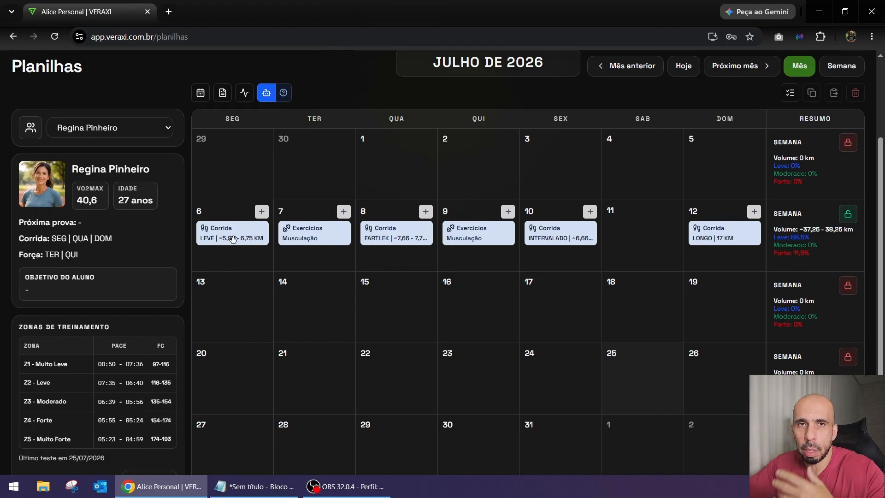
scroll(553, 230, "up", 2)
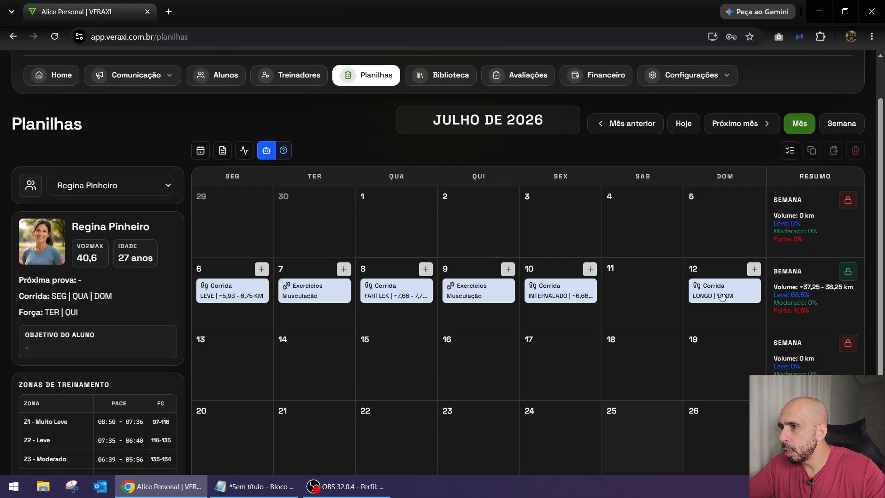
Step: Copy all workouts from the week of 6–12 July 2026 and paste them into the week of 13–19 July
left_click(790, 150)
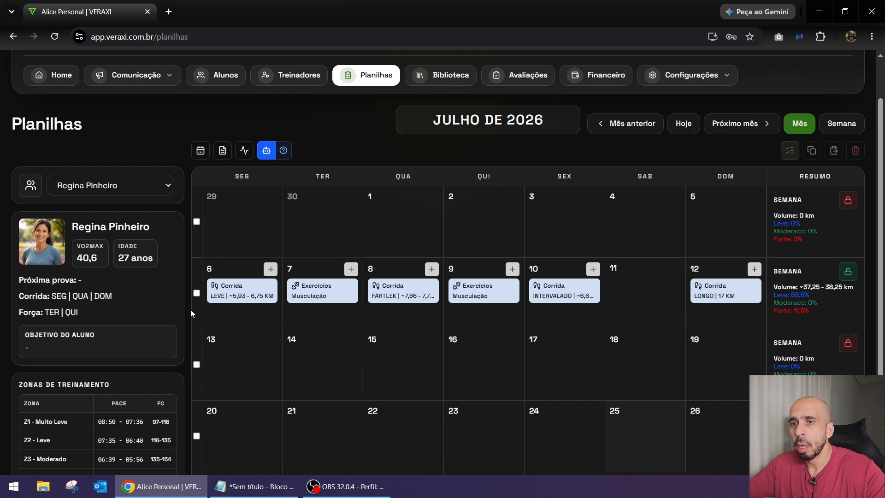
left_click(197, 294)
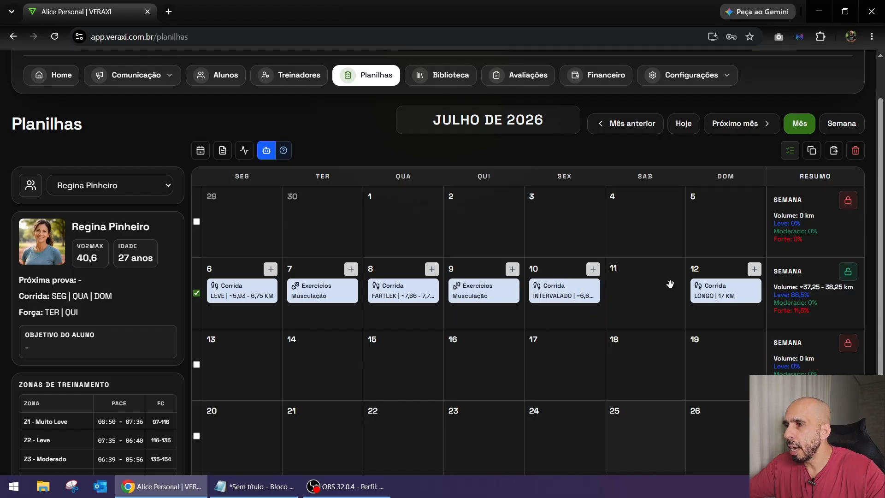
left_click(812, 152)
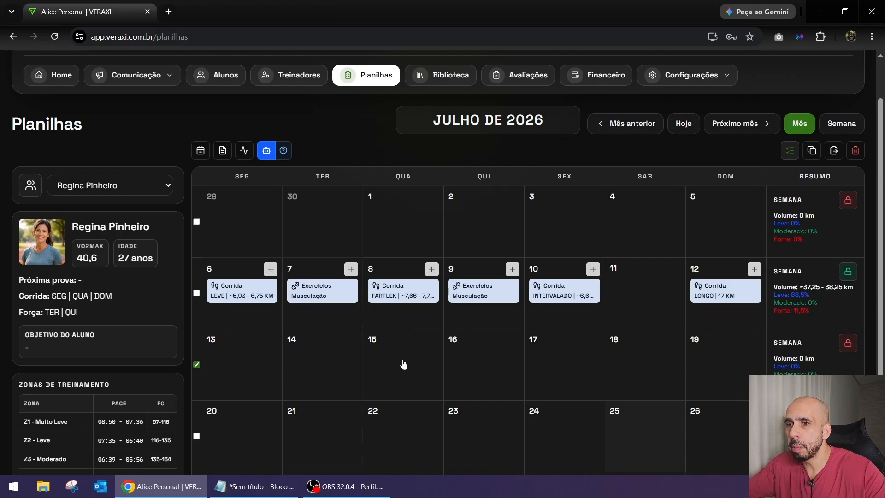
left_click(834, 150)
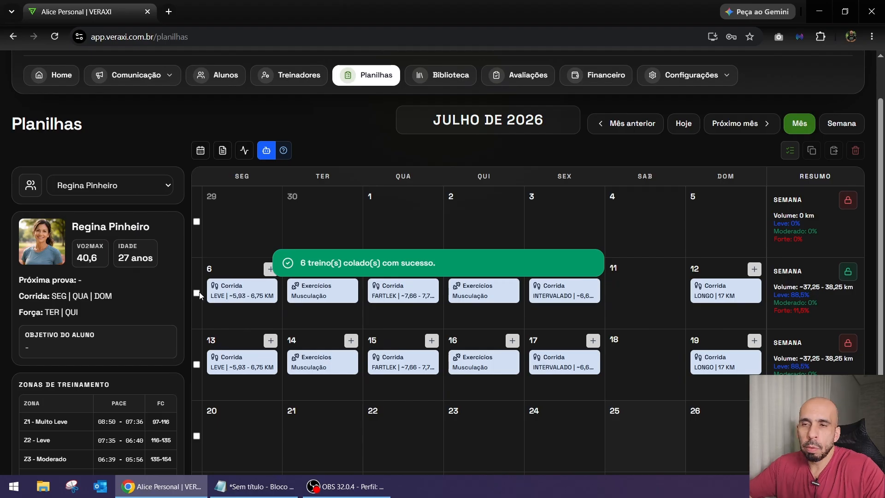
Step: Set the status of the LEV45MIN run on Monday, 6 July 2026, to Perdido and save the workout
left_click(230, 291)
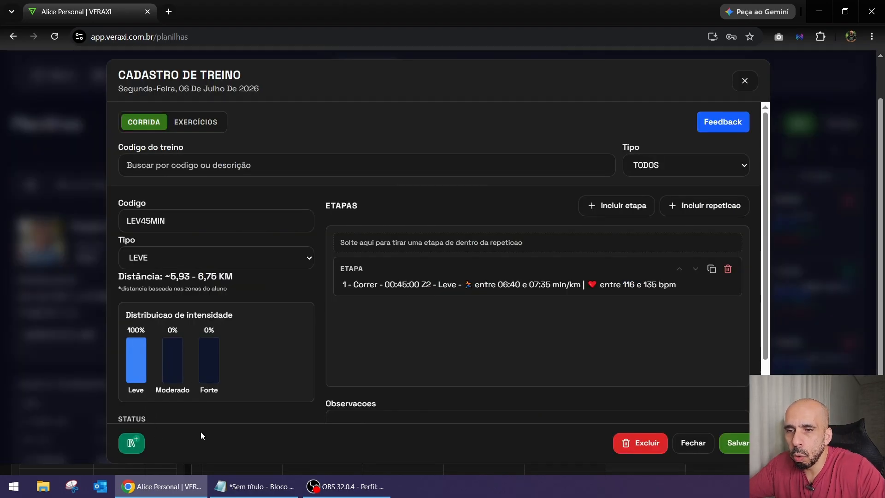
scroll(200, 432, "down", 2)
scroll(175, 364, "down", 2)
left_click(156, 365)
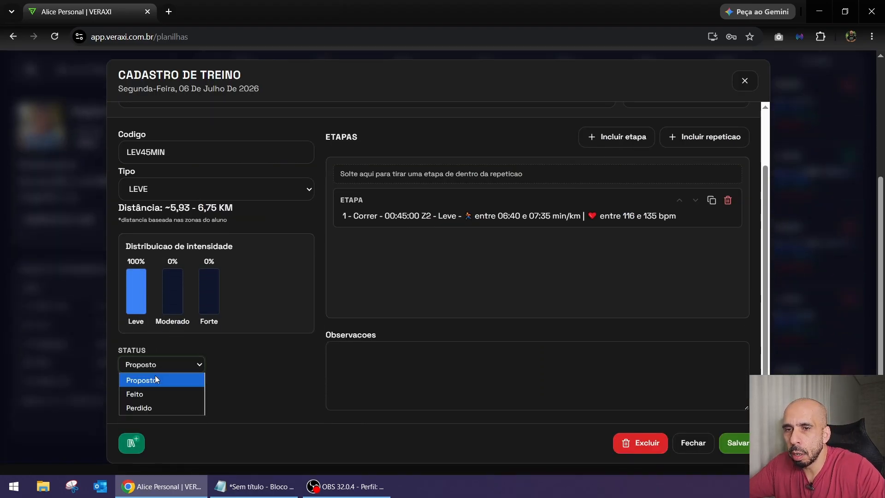
left_click(144, 405)
left_click(735, 443)
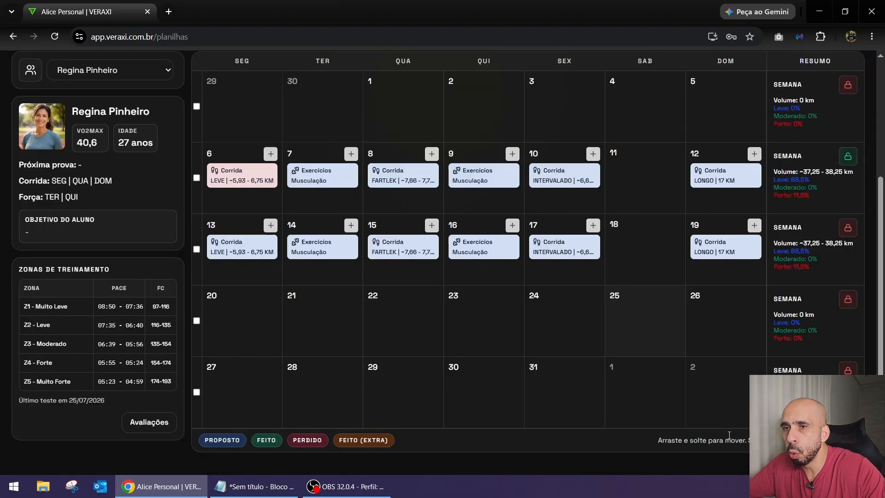
Step: Delete all workouts from the week of 6–12 July 2026
scroll(212, 276, "up", 3)
left_click(197, 293)
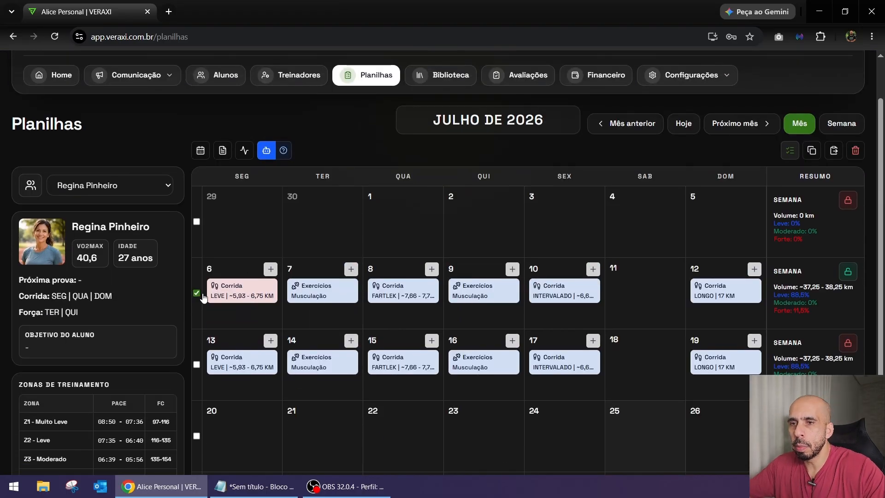
left_click(855, 150)
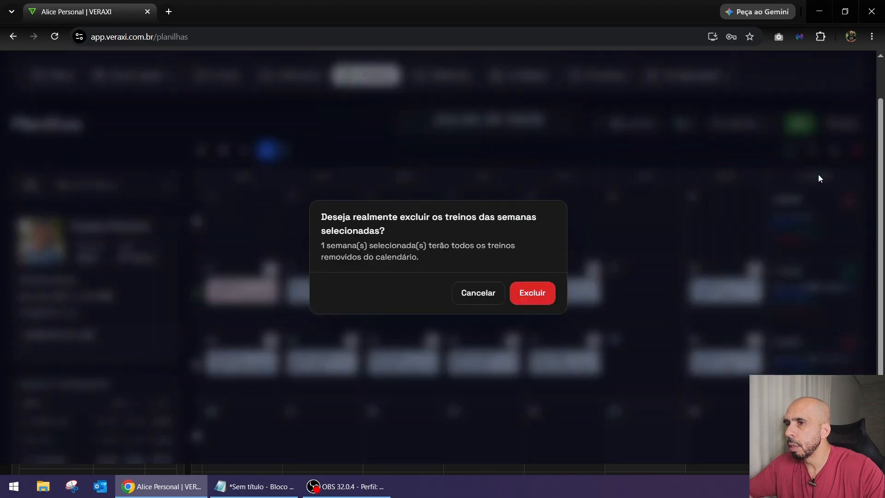
left_click(535, 293)
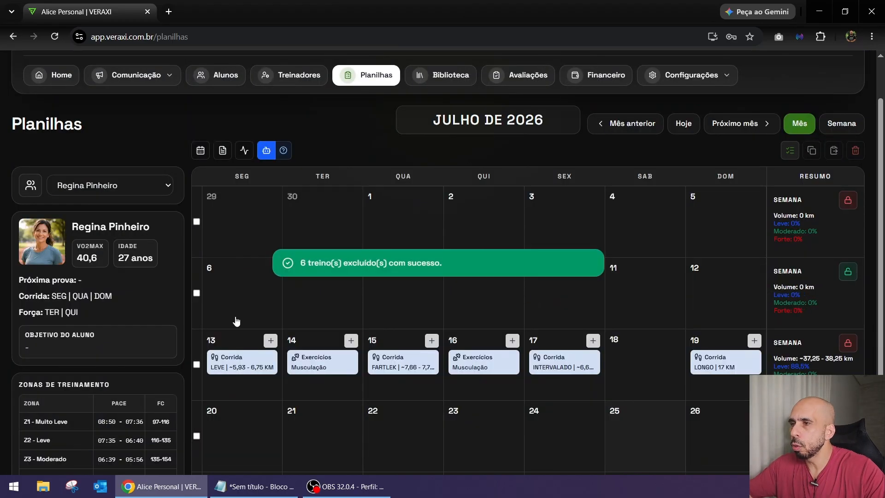
Step: Unlock the week of 13–19 July 2026, delete all of its workouts, and leave week selection mode
scroll(224, 342, "down", 3)
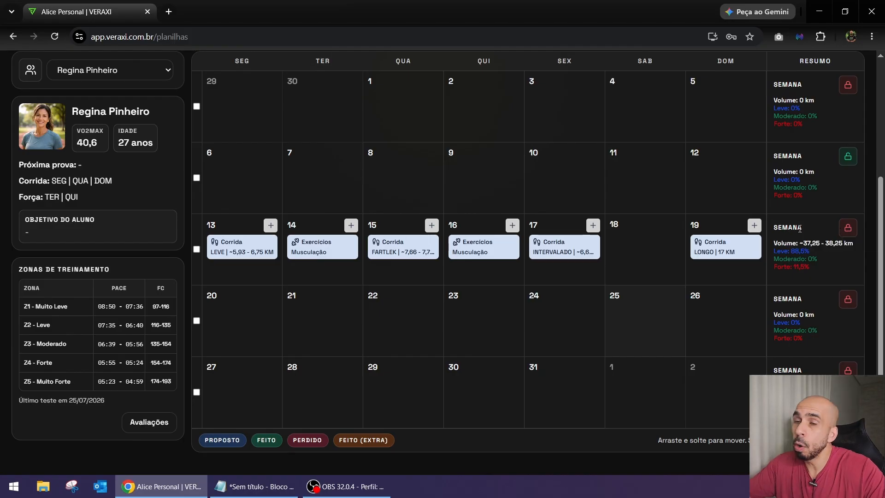
left_click(844, 231)
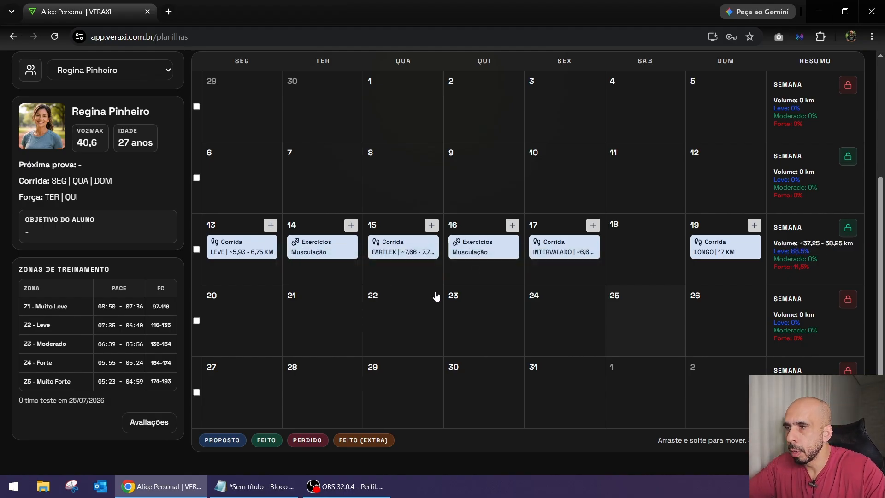
scroll(433, 296, "up", 3)
scroll(430, 295, "down", 1)
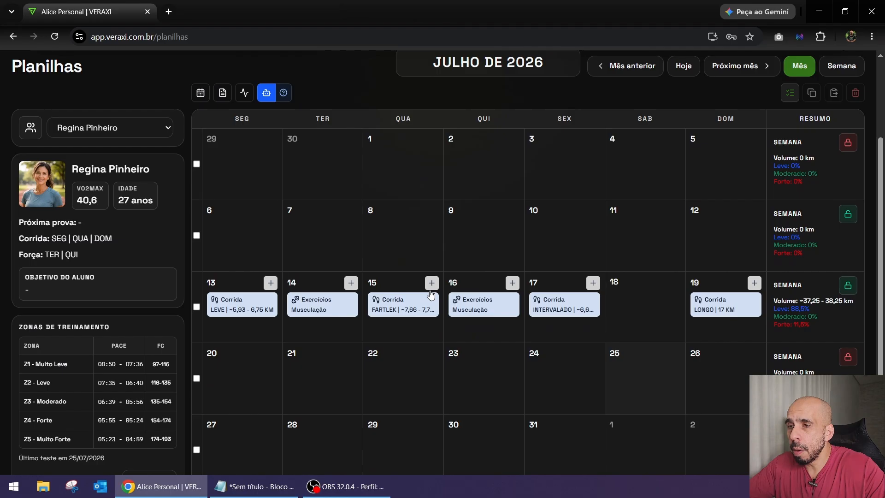
left_click(196, 307)
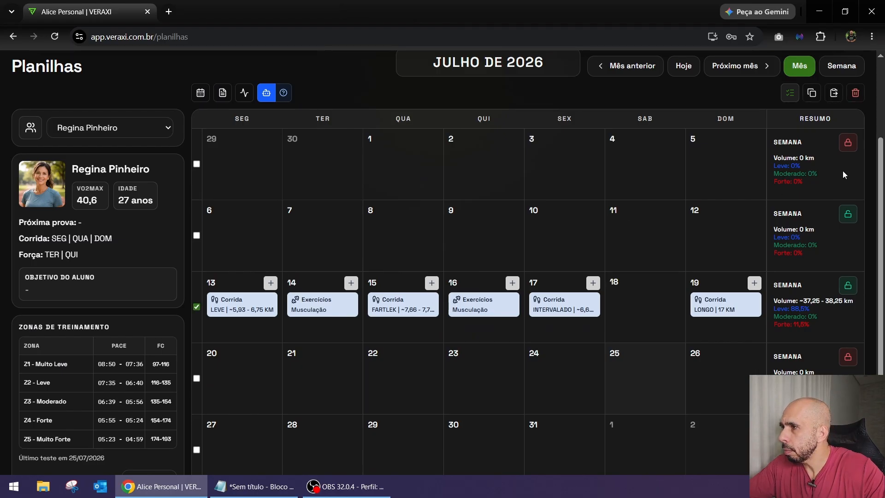
left_click(854, 93)
left_click(530, 294)
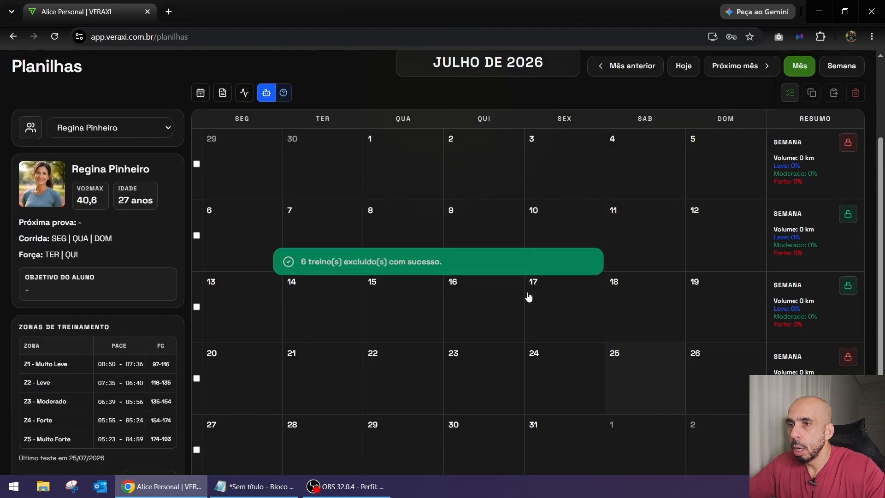
scroll(358, 316, "up", 3)
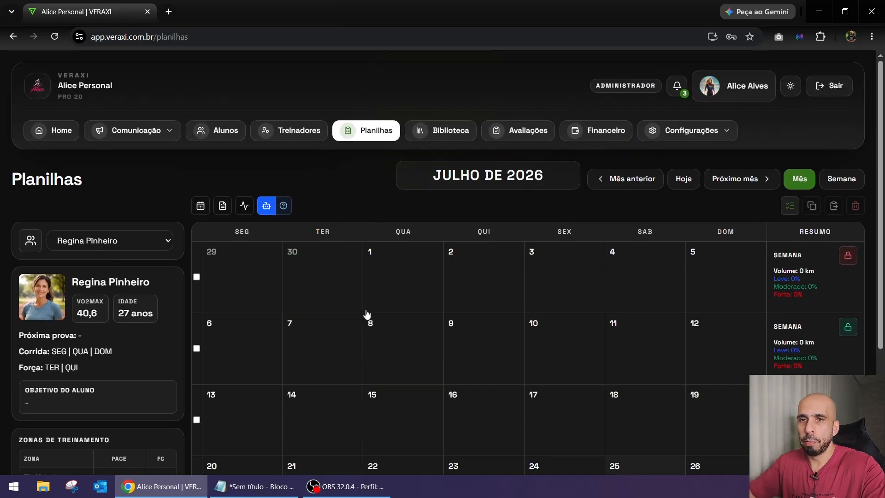
scroll(254, 284, "down", 1)
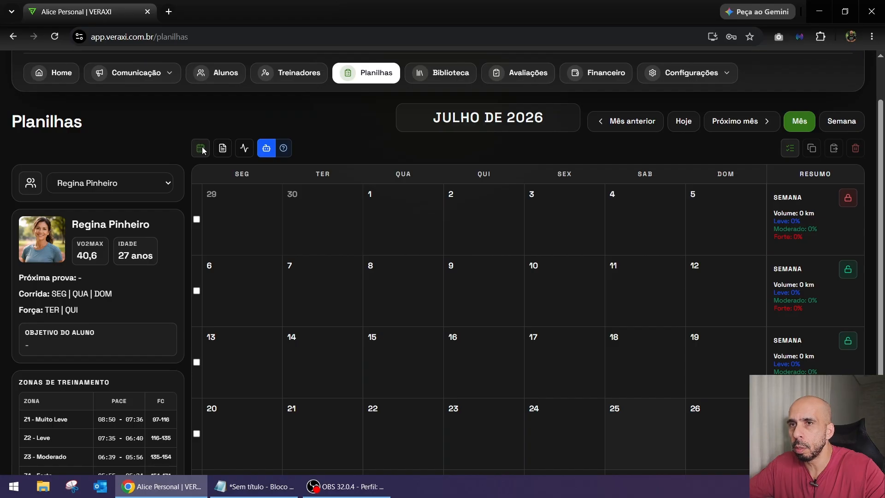
left_click(789, 149)
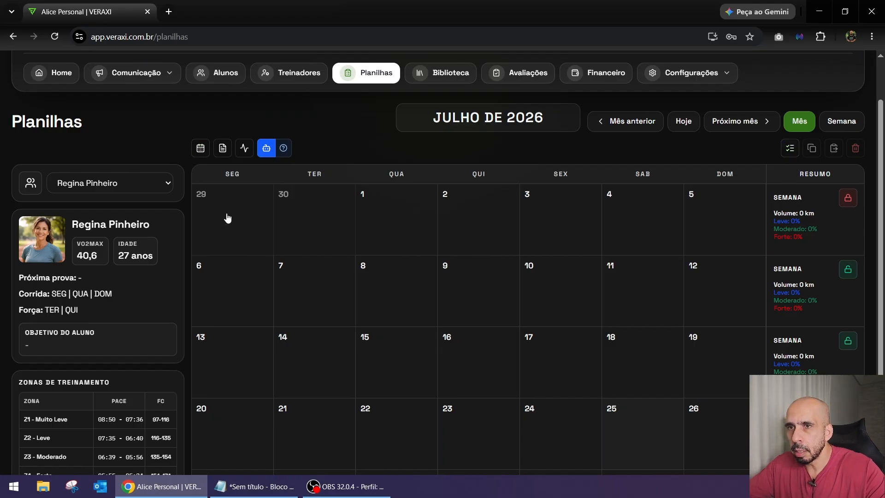
Step: Filter the ready-made training plans by distance 10K, level Intermediário, 3 treinos/semana and phase Base
left_click(200, 149)
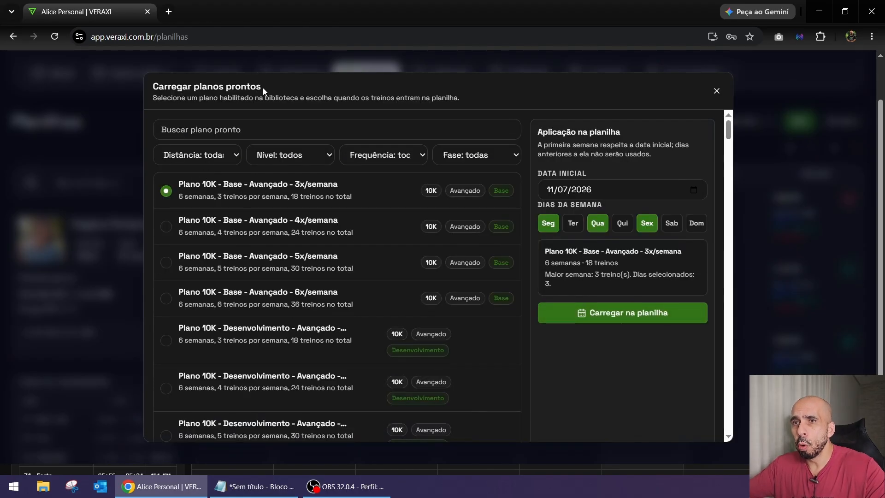
left_click(224, 157)
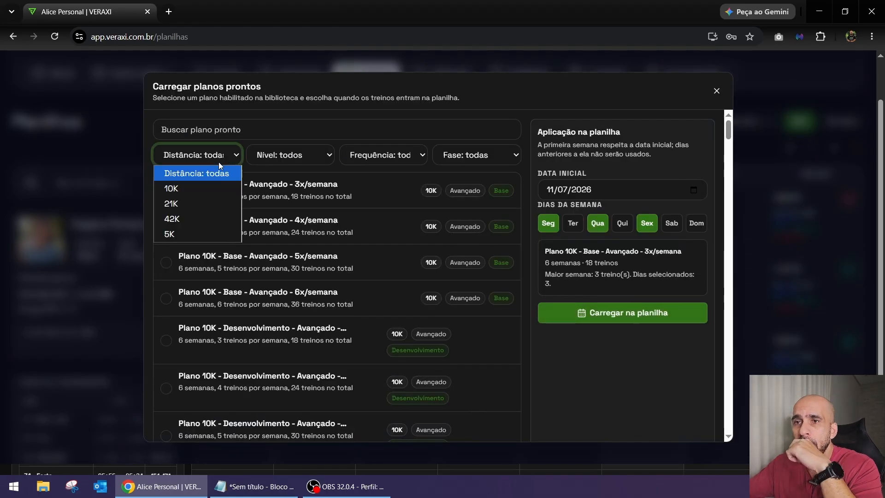
left_click(183, 187)
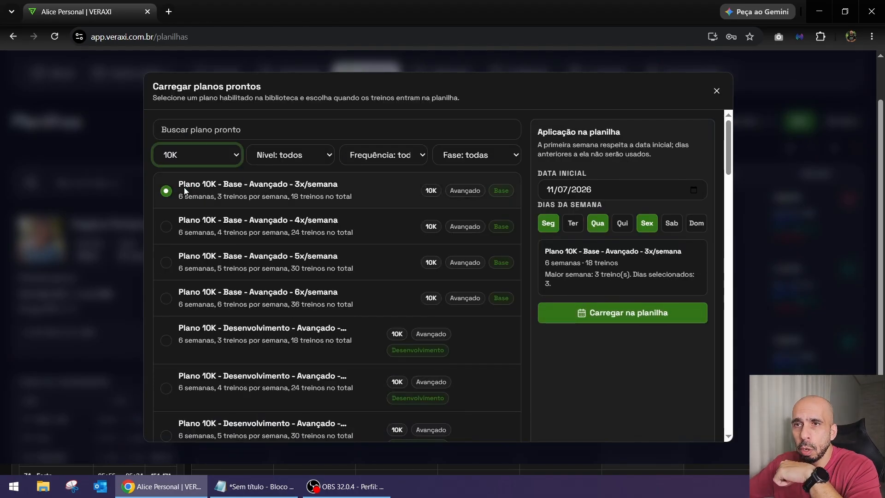
left_click(310, 156)
left_click(297, 202)
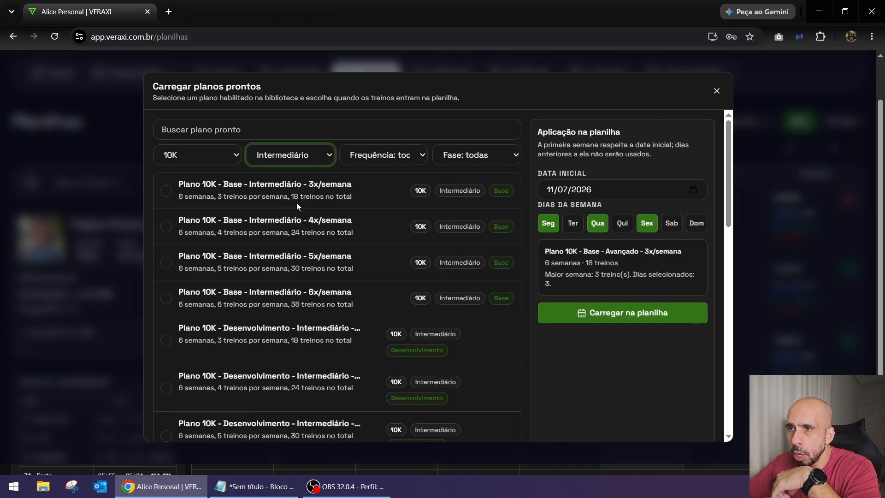
left_click(410, 156)
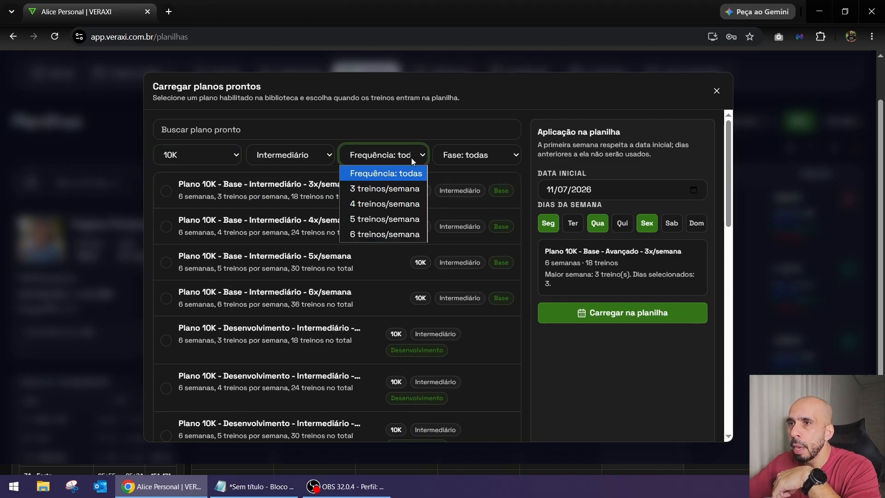
left_click(392, 188)
left_click(493, 169)
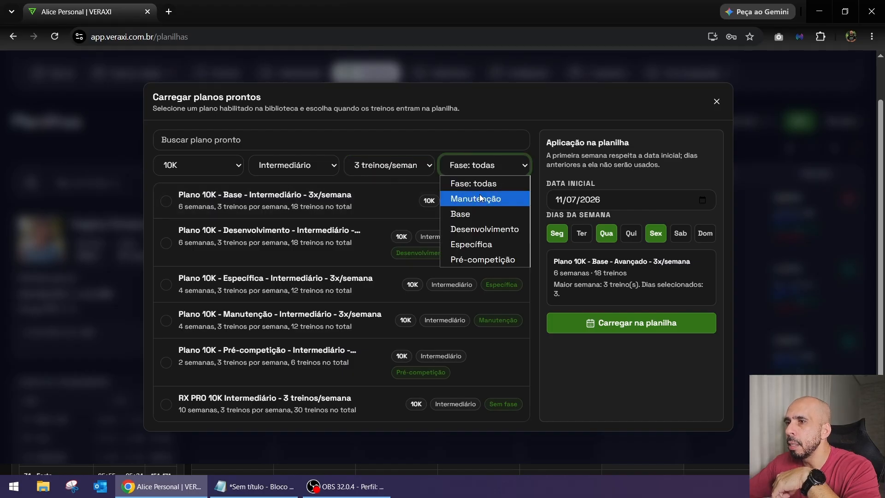
left_click(469, 214)
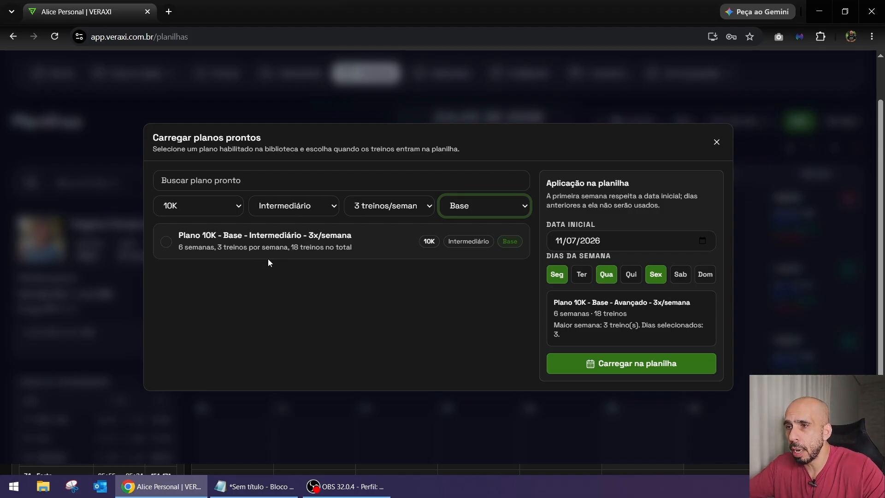
Step: Load Plano 10K - Base - Intermediário - 3x/semana into the calendar starting 06/07/2026 on Seg, Qua and Dom
left_click(169, 247)
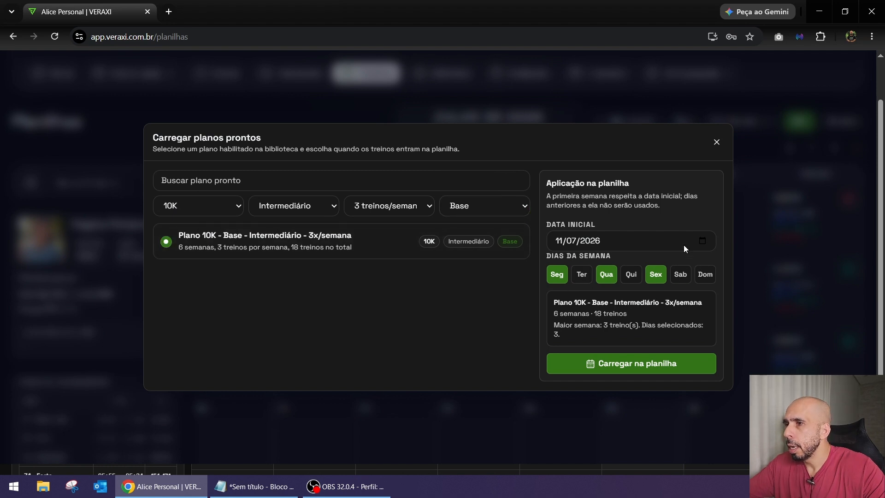
left_click(703, 241)
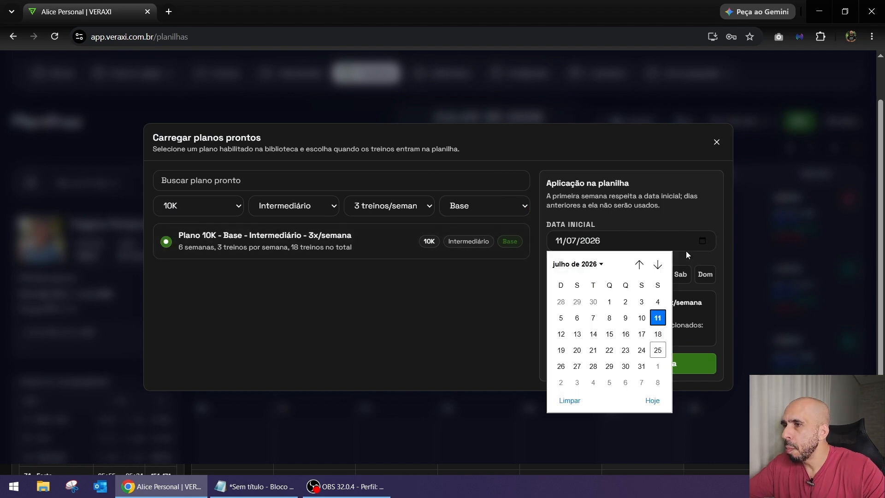
left_click(577, 318)
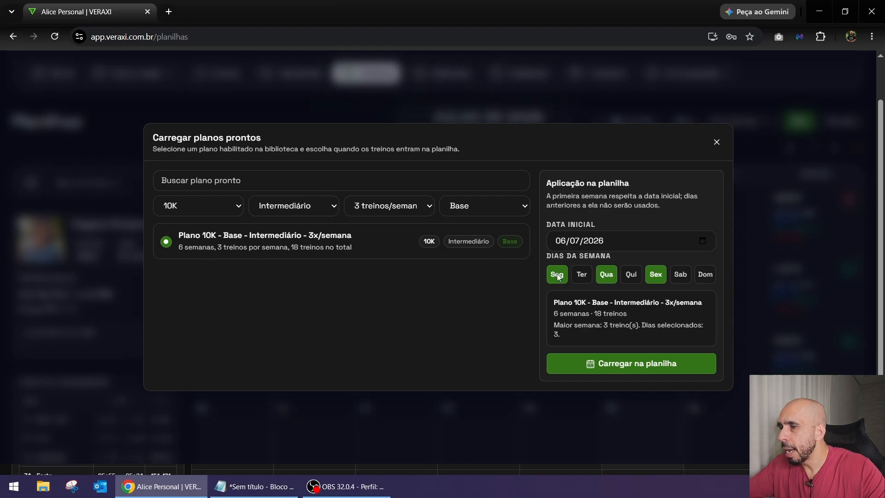
left_click(656, 277)
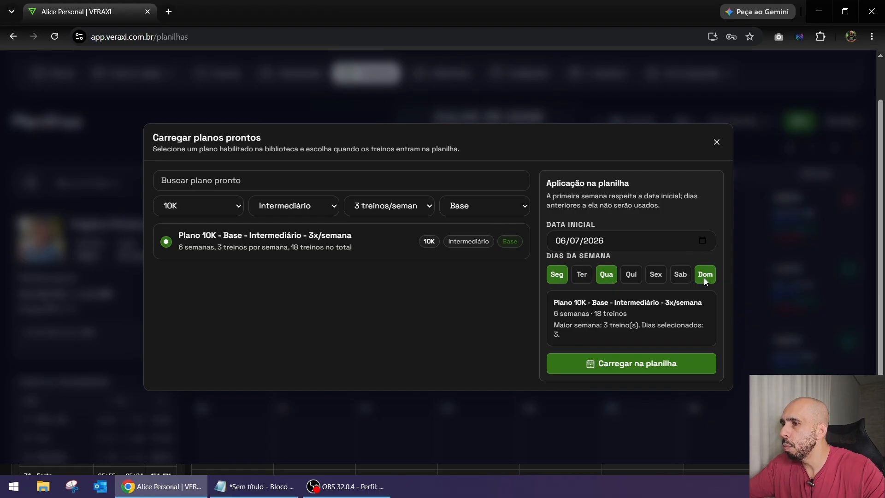
left_click(614, 366)
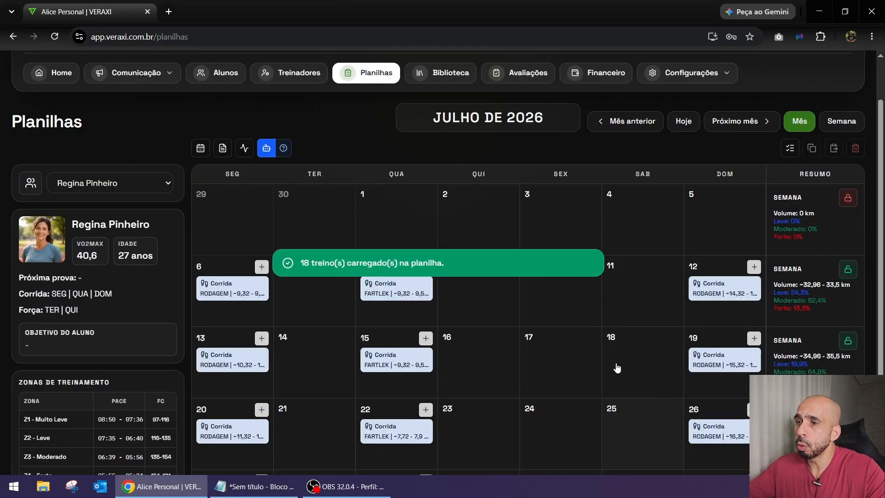
Step: Move the fartlek run of 8 July 2026 to 9 July and return it to 8 July
scroll(414, 320, "down", 3)
mouse_move(414, 314)
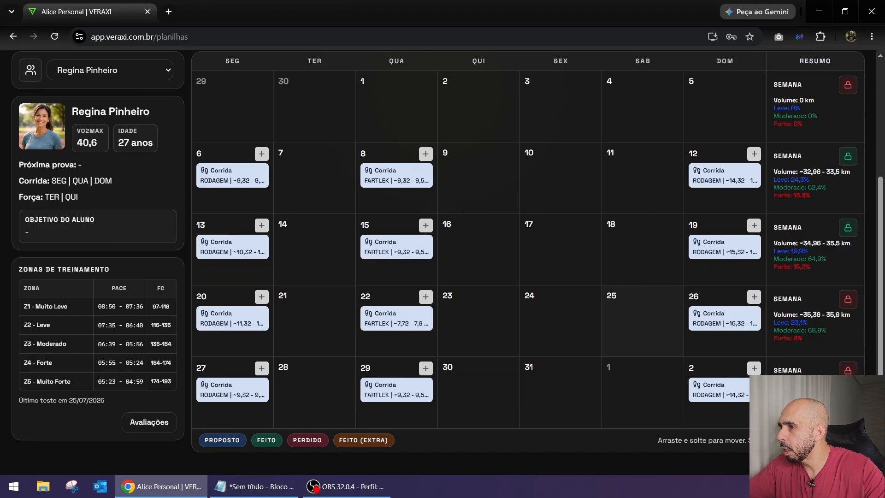
scroll(346, 350, "up", 2)
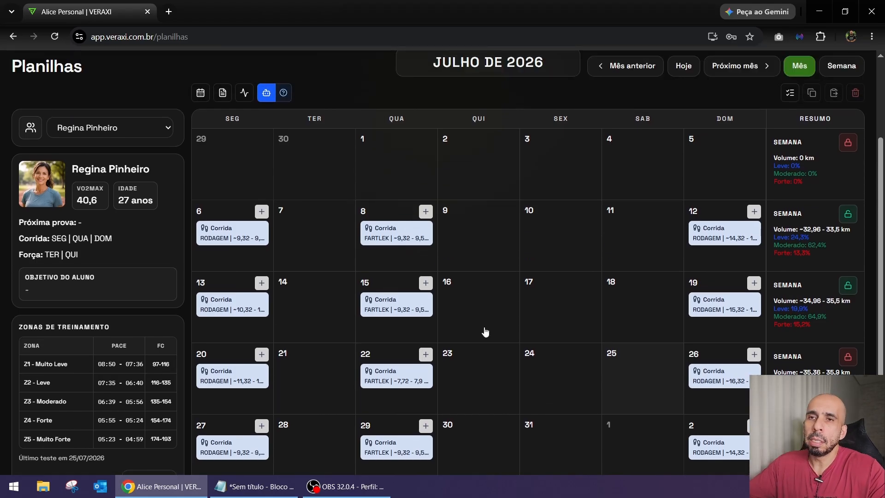
left_click_drag(383, 230, 485, 237)
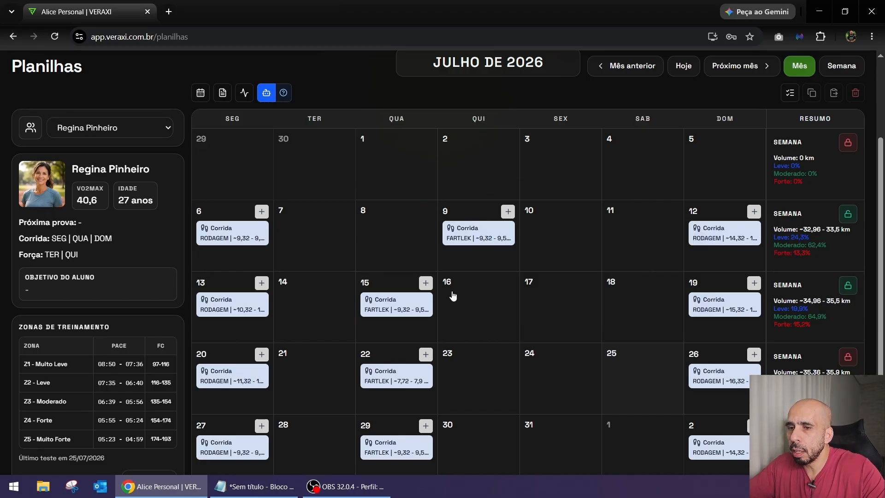
left_click_drag(473, 234, 386, 257)
Step: Replace the fartlek of 15 July 2026 with the library workout INT500X500-NOVO and save it
left_click(391, 305)
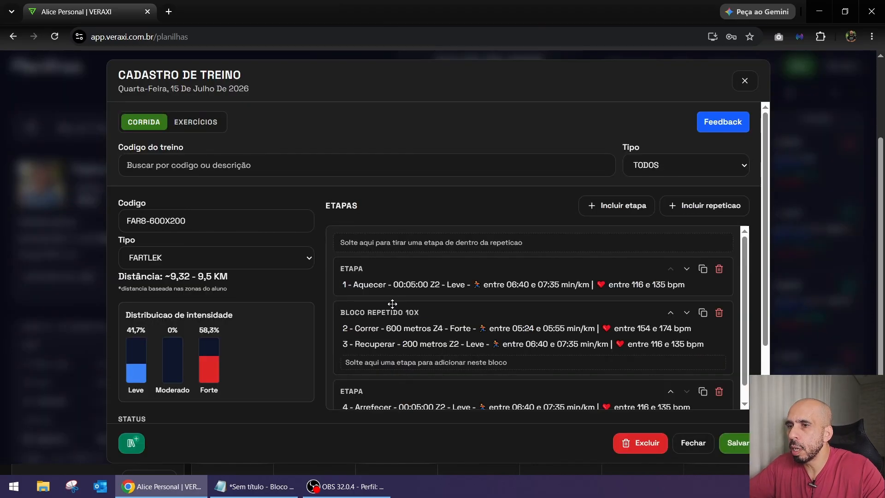
left_click(260, 159)
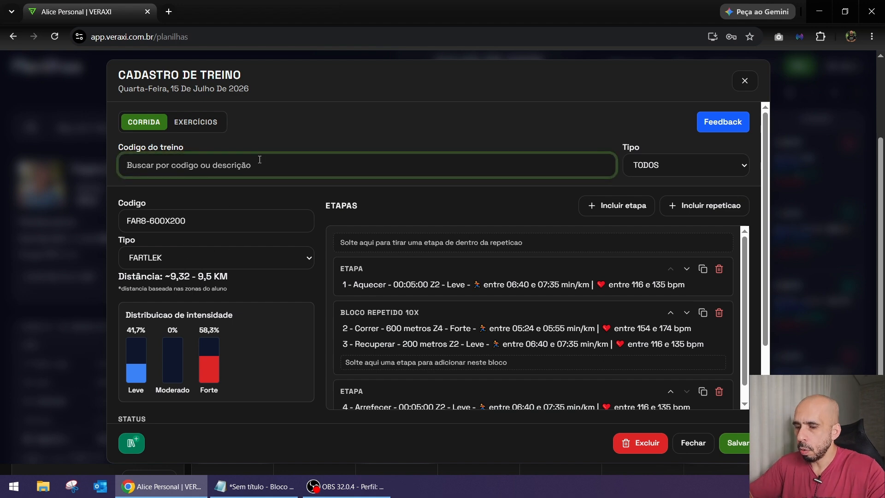
type("INT")
left_click(191, 213)
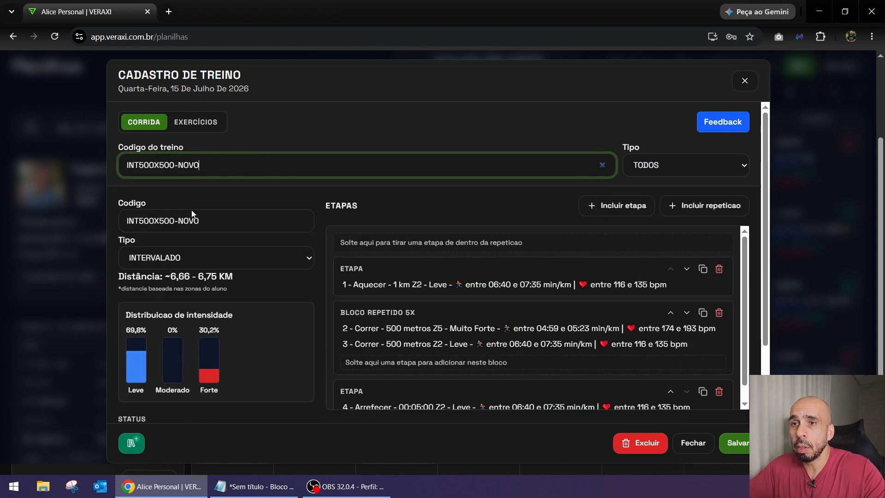
left_click(736, 442)
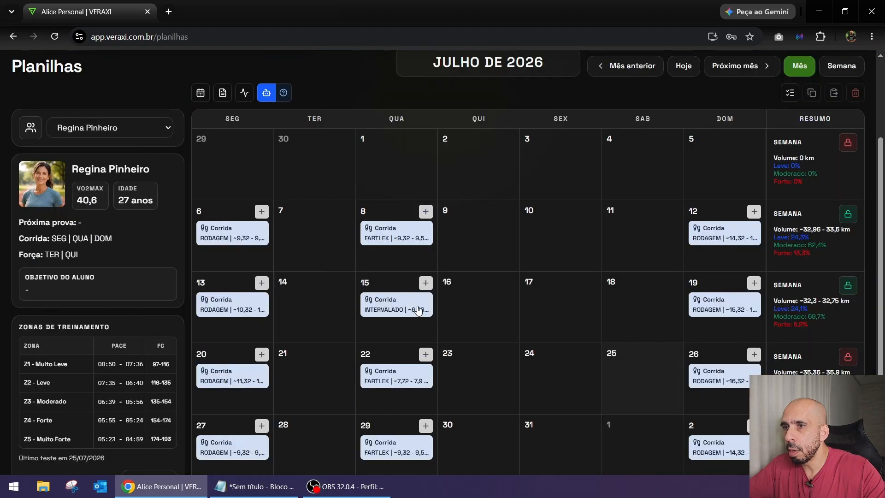
Step: Release the weeks of 20–26 July and 27 July–2 August 2026 to the student
scroll(698, 318, "down", 1)
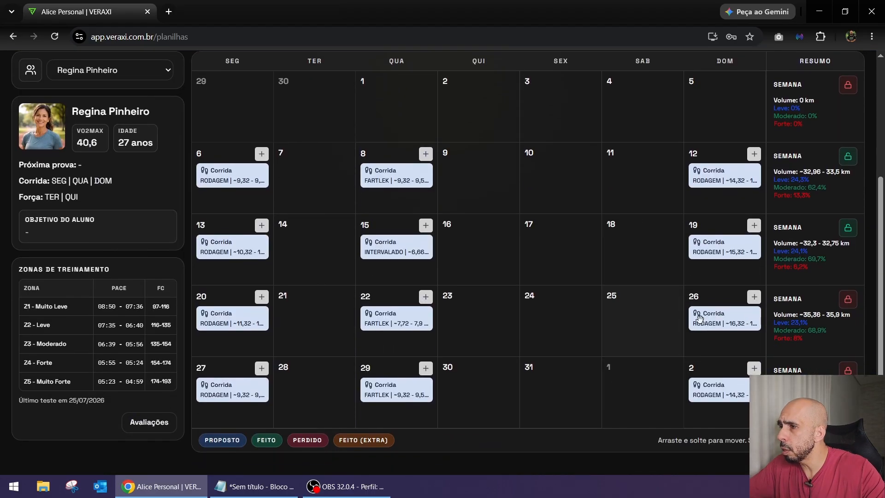
scroll(675, 296, "up", 1)
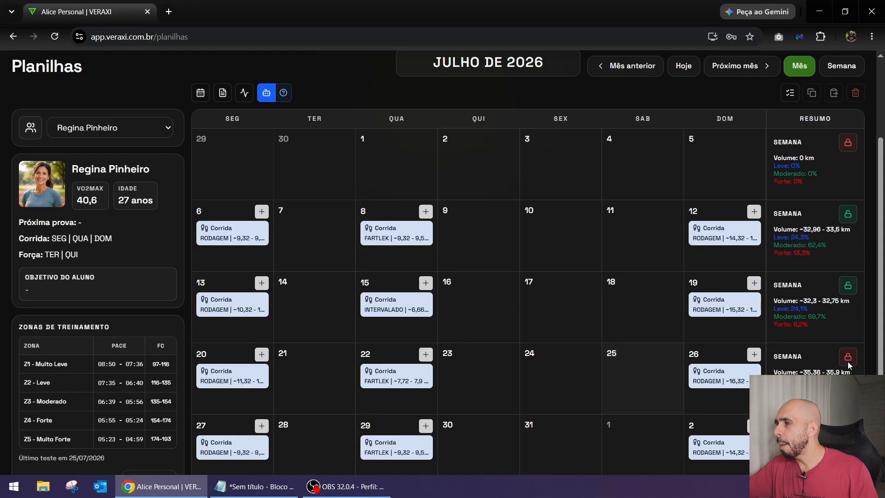
scroll(847, 359, "down", 1)
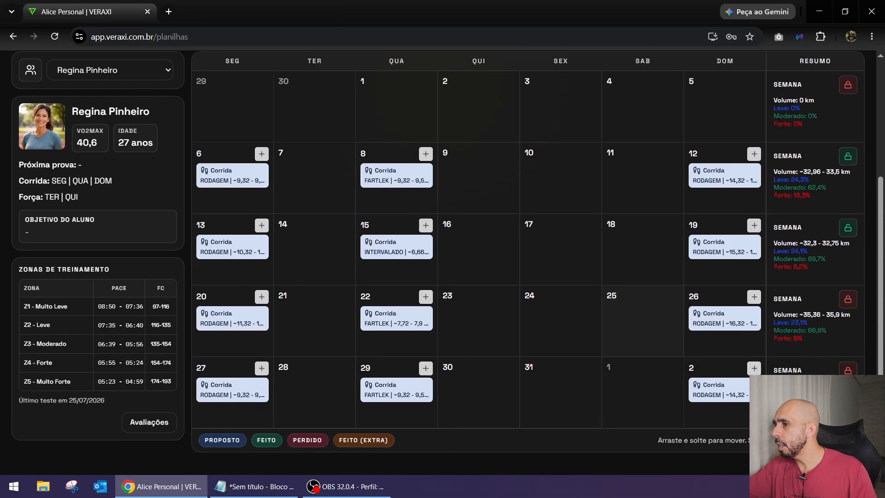
left_click(848, 299)
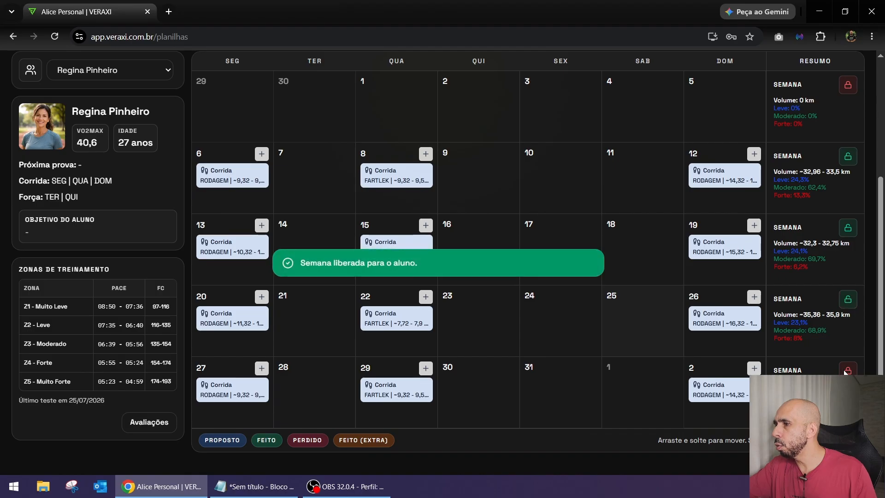
left_click(845, 370)
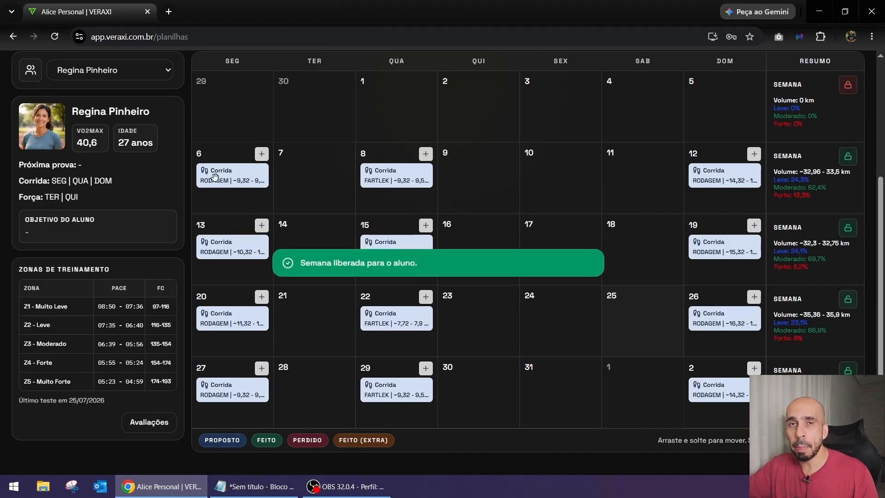
Step: Lock the weeks of 27 July–2 August, 20–26 July and 13–19 July 2026 for the student
left_click(848, 370)
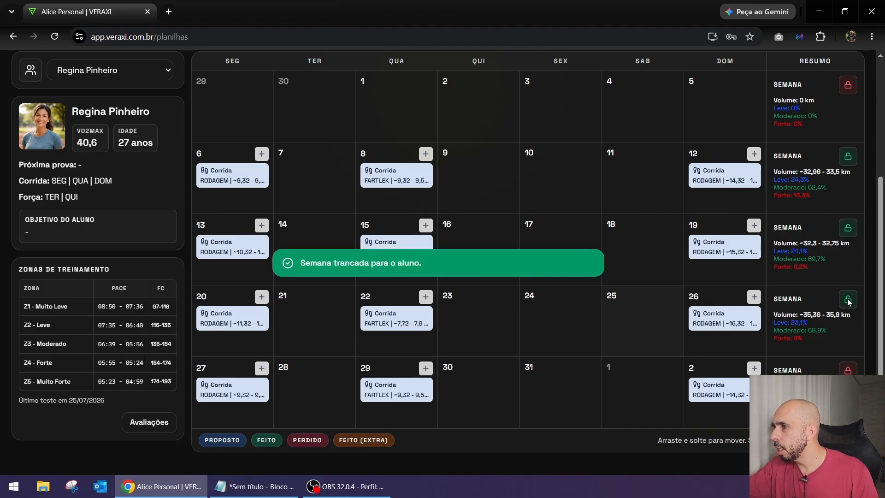
left_click(848, 301)
left_click(848, 228)
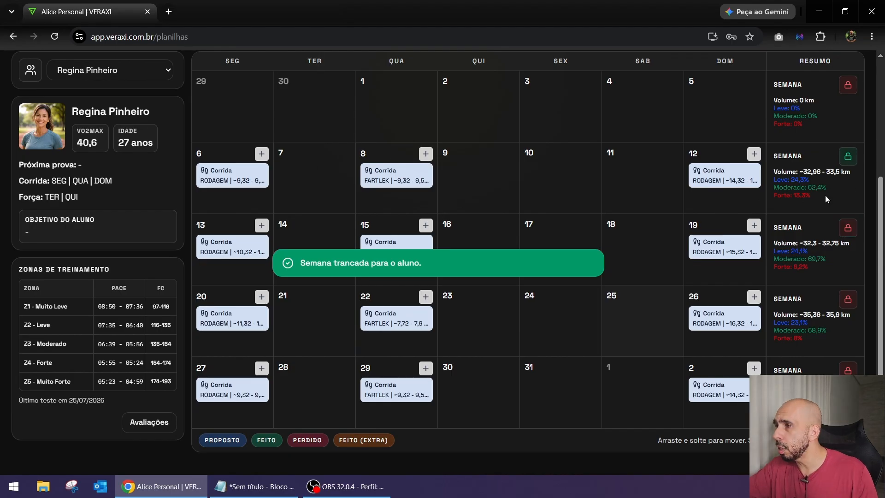
Step: Start a PDF export of the student's training sheet and set its period from 06/07/2026 to 12/07/2026
scroll(502, 265, "up", 3)
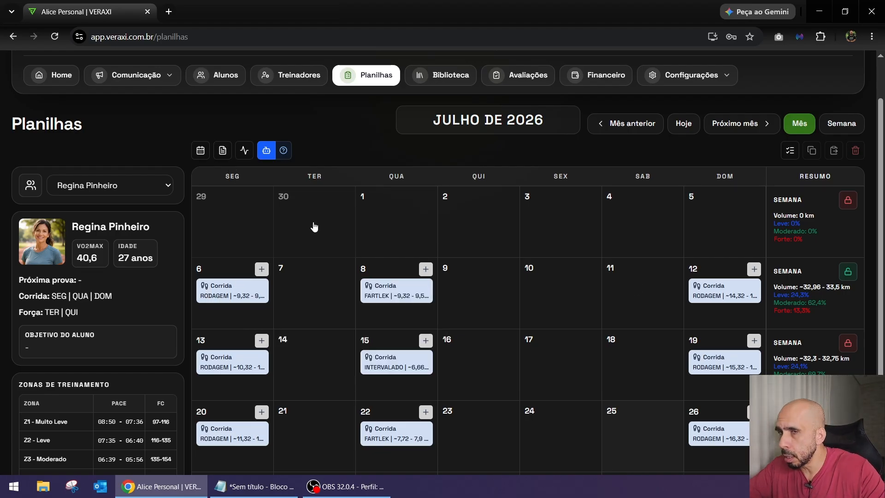
left_click(221, 154)
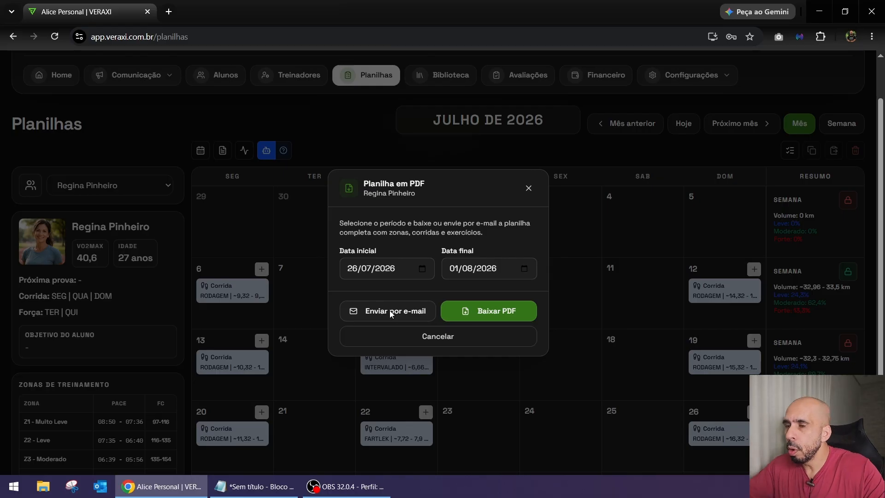
left_click(420, 267)
left_click(370, 346)
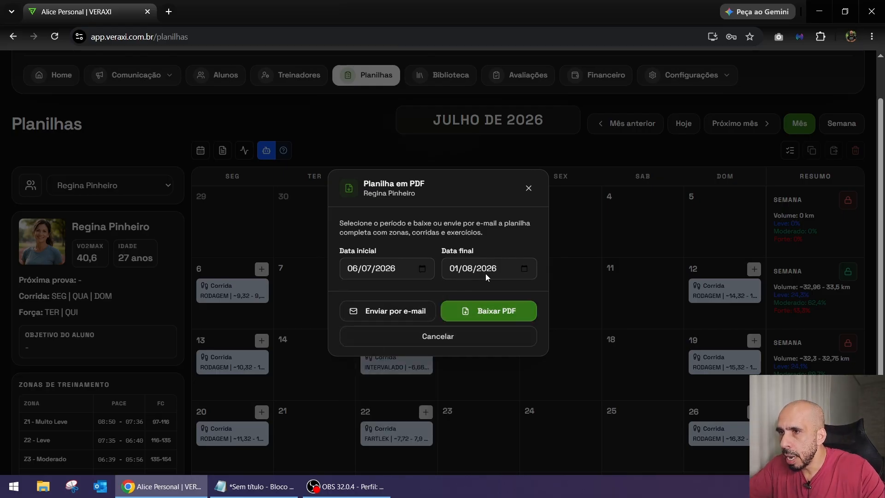
left_click(524, 270)
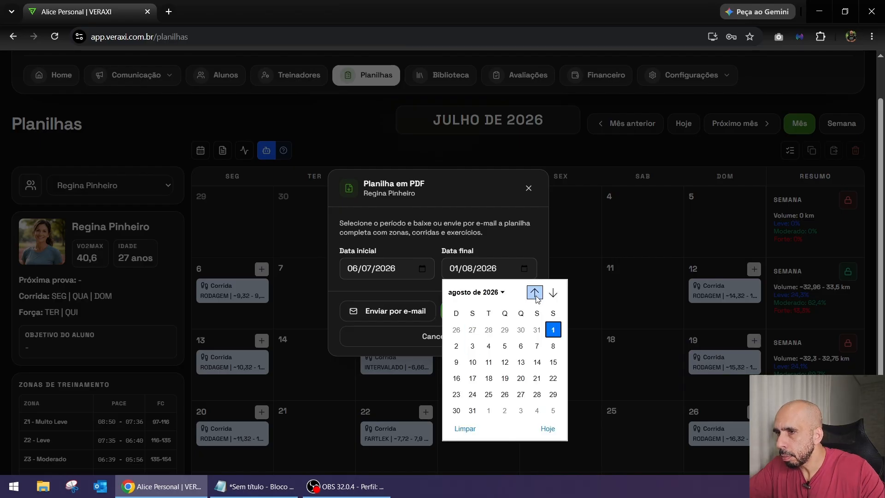
left_click(534, 292)
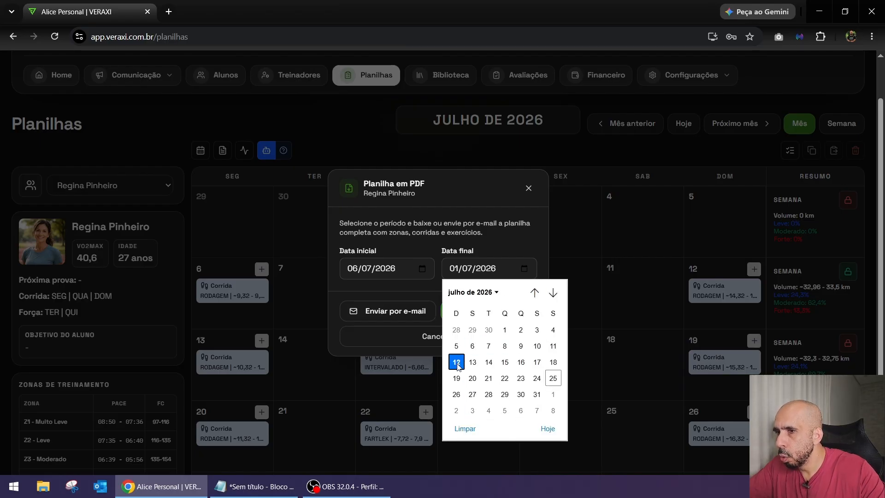
left_click(456, 340)
Step: Download the training sheet PDF into the Downloads folder under the suggested file name
left_click(488, 312)
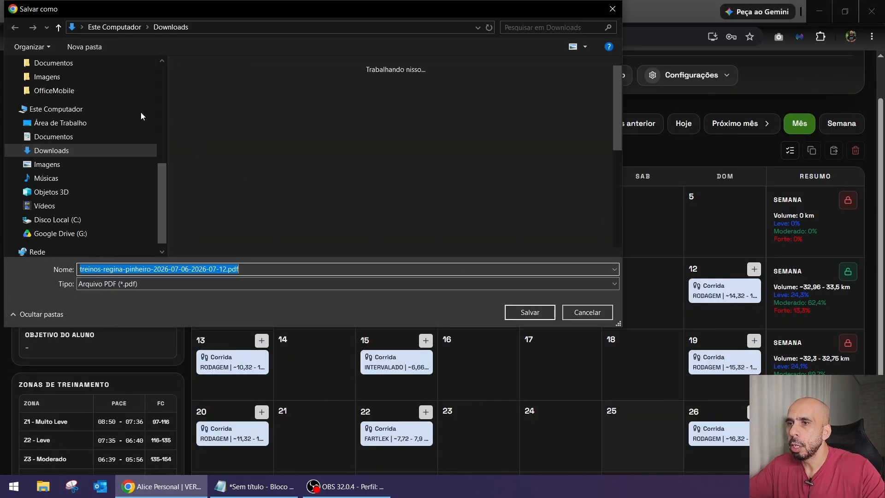
left_click(51, 153)
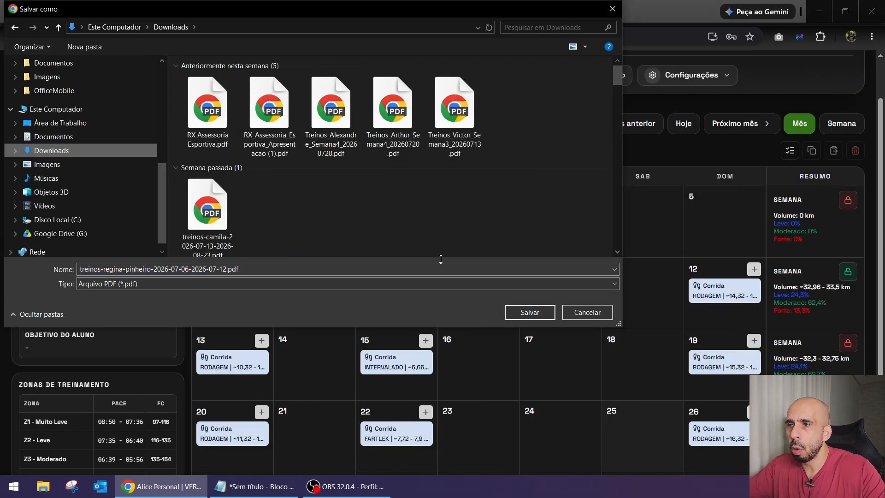
left_click(530, 311)
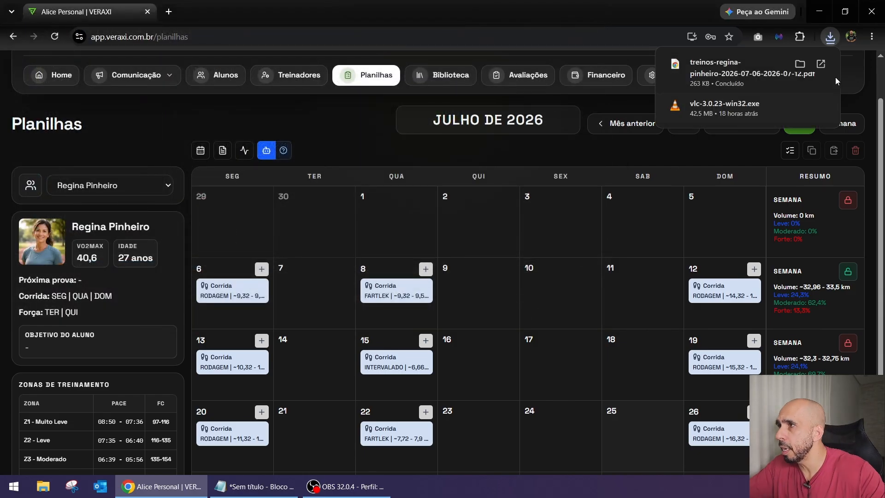
Step: Open the downloaded PDF and review its student header, training zones and daily workouts
left_click(723, 73)
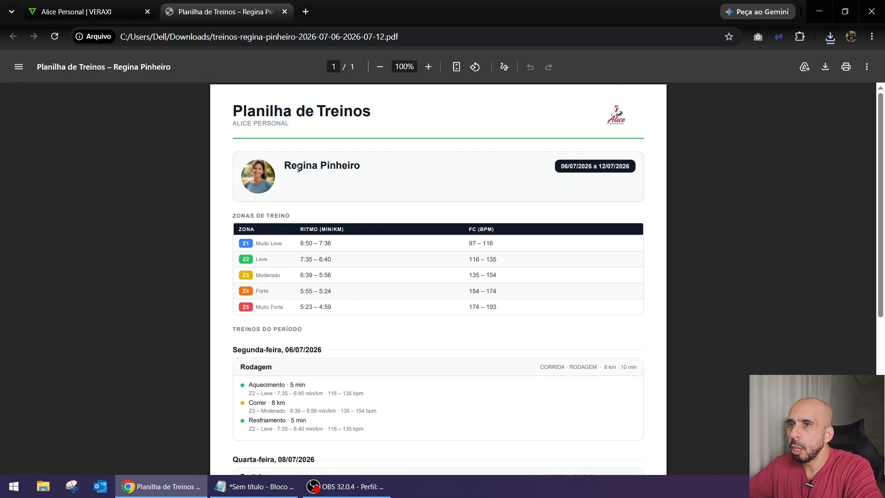
left_click_drag(299, 168, 401, 185)
scroll(367, 217, "down", 1)
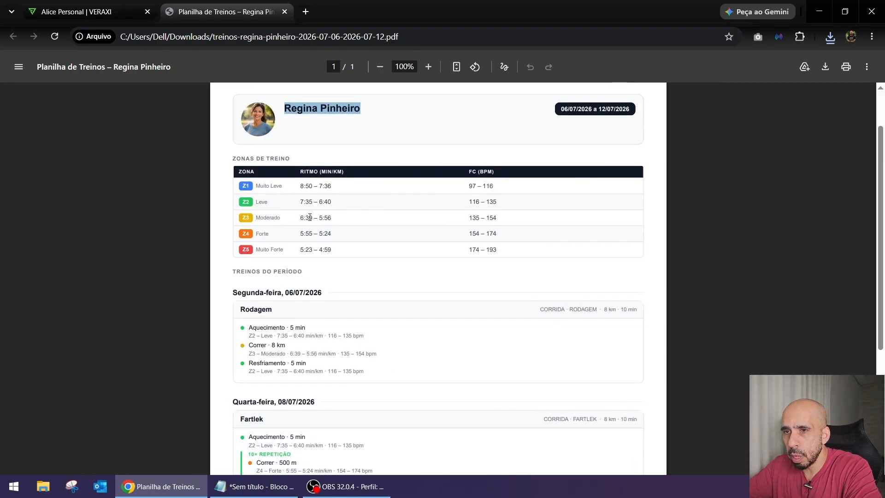
scroll(309, 217, "down", 2)
scroll(276, 240, "down", 2)
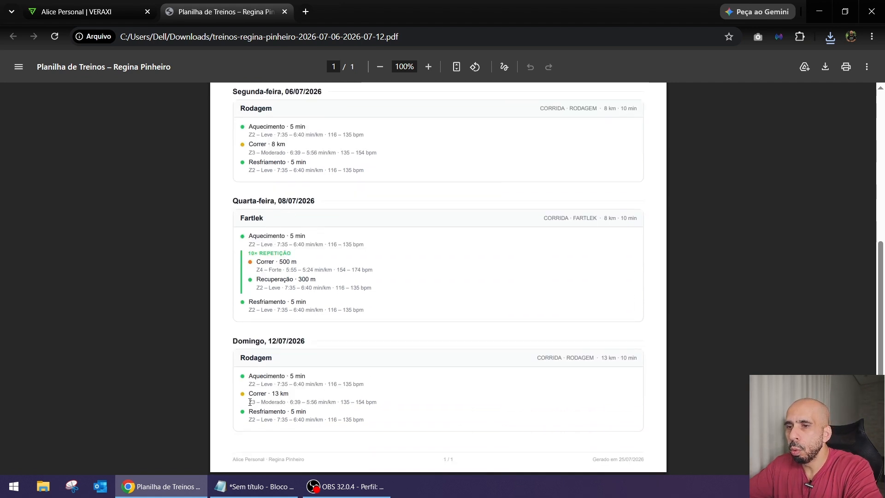
scroll(446, 310, "up", 5)
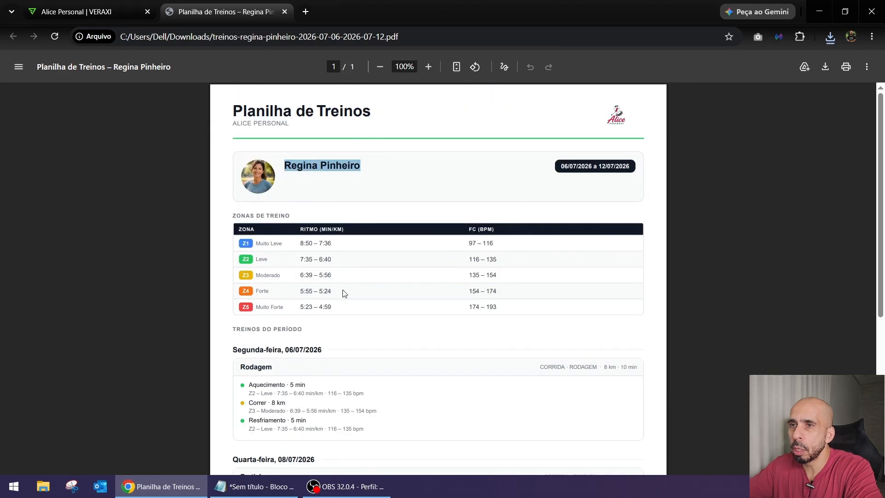
left_click(407, 184)
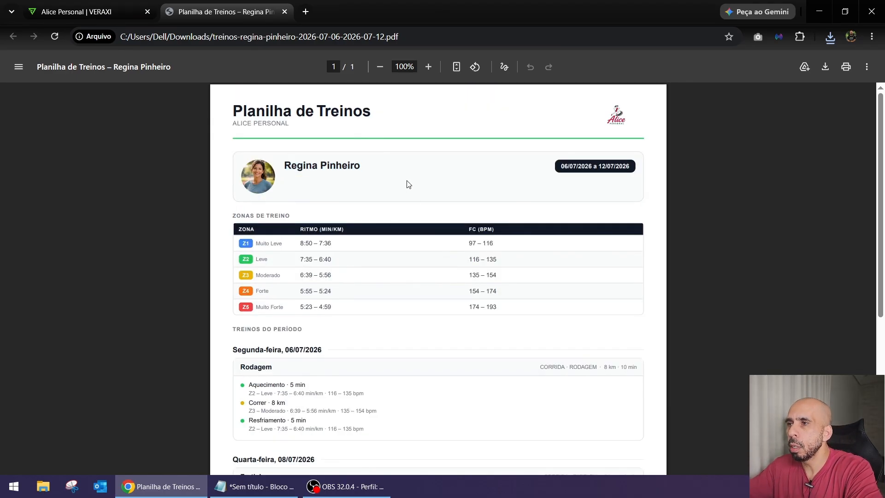
Step: Return to the training calendar and check the PDF export's e-mail option, closing the dialog without sending
left_click(110, 14)
left_click(221, 151)
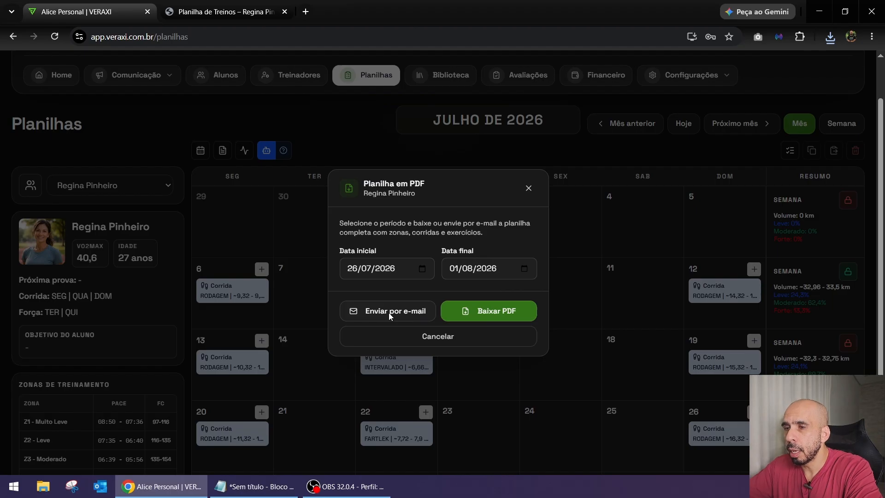
left_click(446, 336)
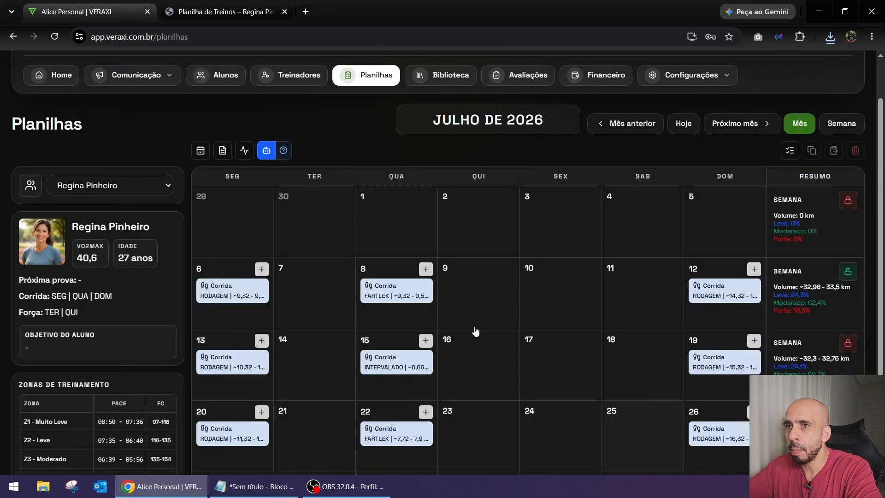
Step: View the front and back of the current student's pain map, and close it
left_click(243, 151)
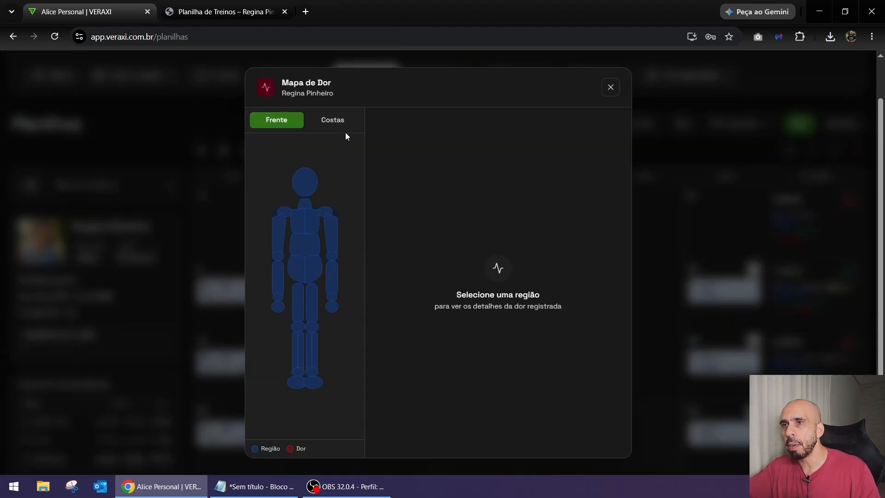
left_click(337, 119)
left_click(611, 88)
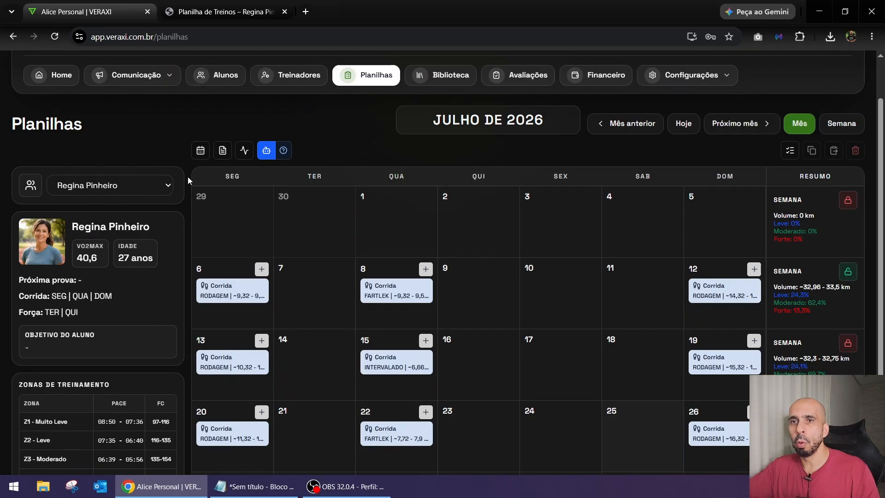
Step: Switch to the student preparing for Prova Legal and view the Joelho Dir. and Antebraço Esq. entries in the pain map
left_click(117, 190)
left_click(93, 250)
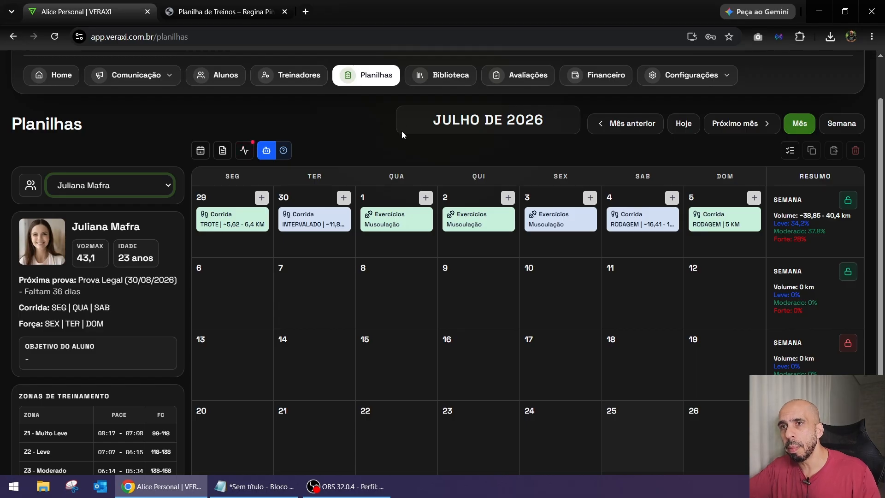
left_click(244, 150)
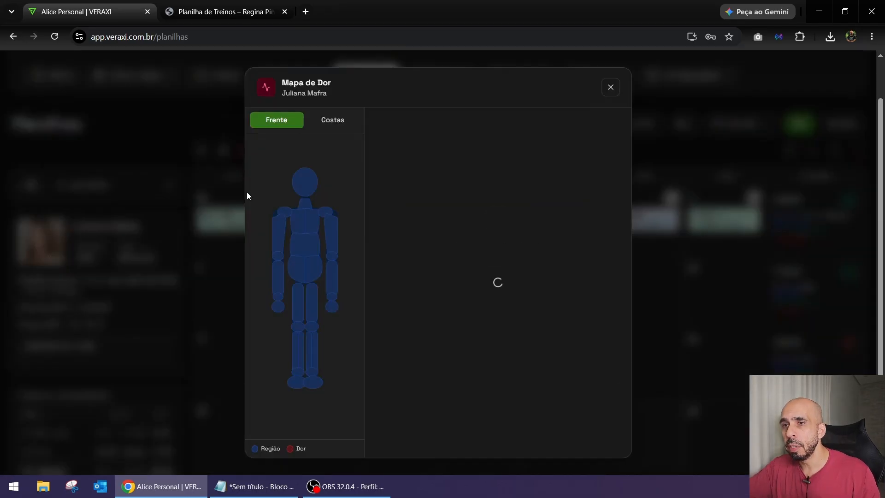
left_click(298, 328)
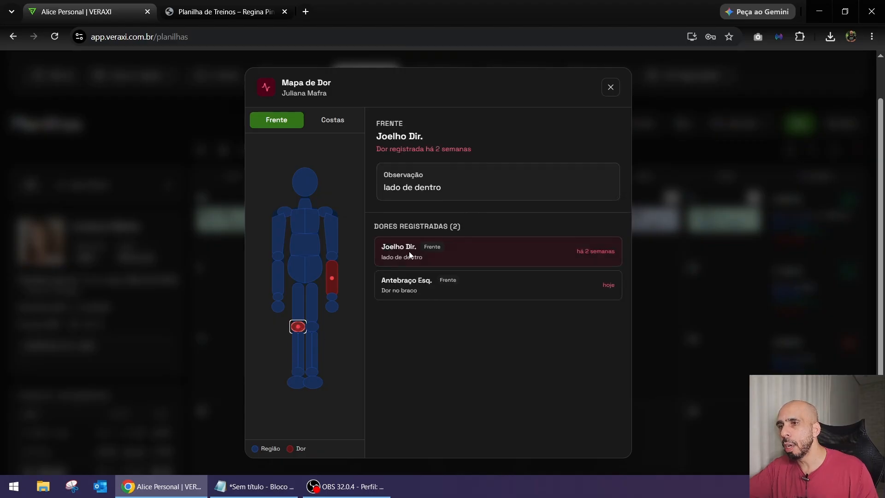
left_click(334, 278)
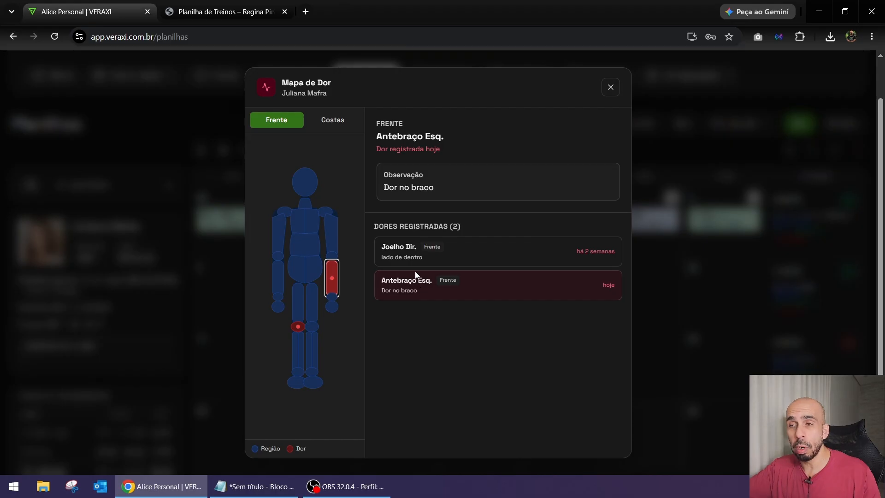
Step: View the back and front of the pain map, review the Joelho Dir. entry again, and close the map
left_click(331, 120)
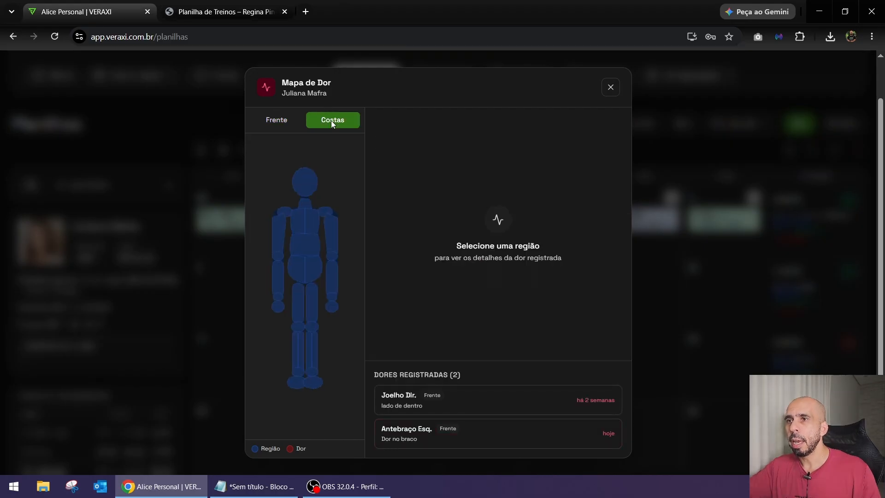
left_click(277, 120)
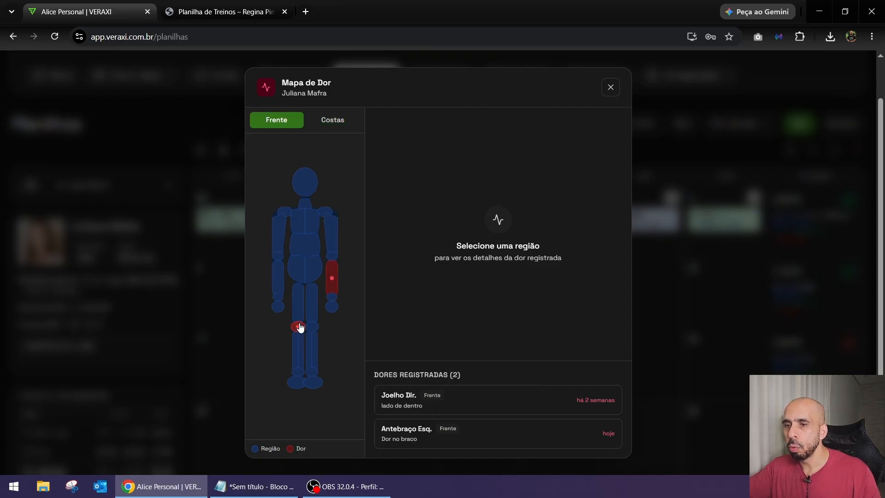
left_click(425, 397)
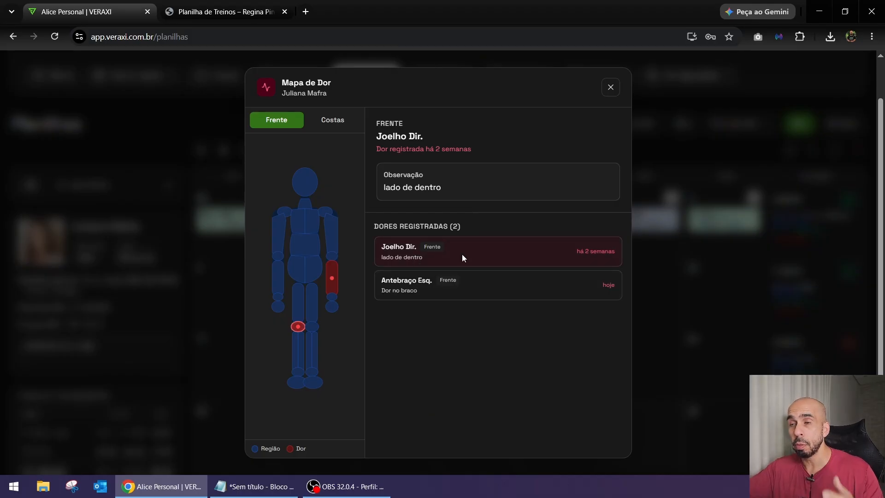
left_click(610, 88)
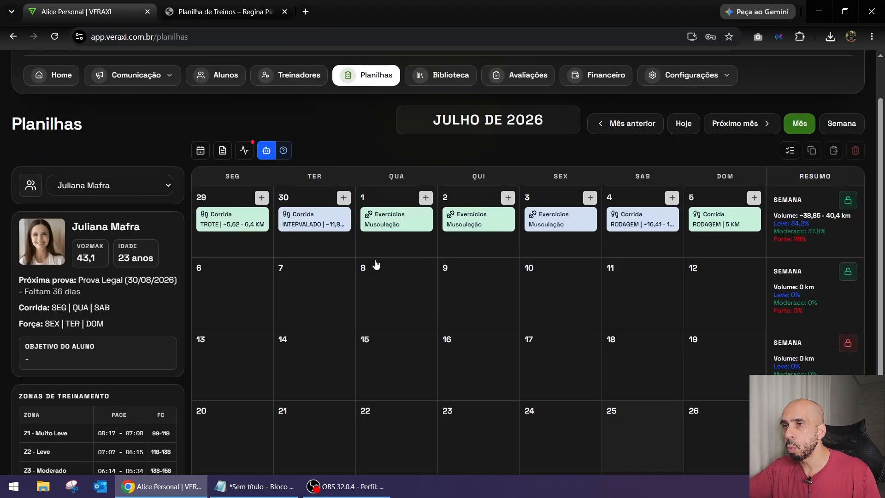
Step: Return to the 10K-plan student's calendar, and use the student list to open the fifth student's calendar
left_click(161, 189)
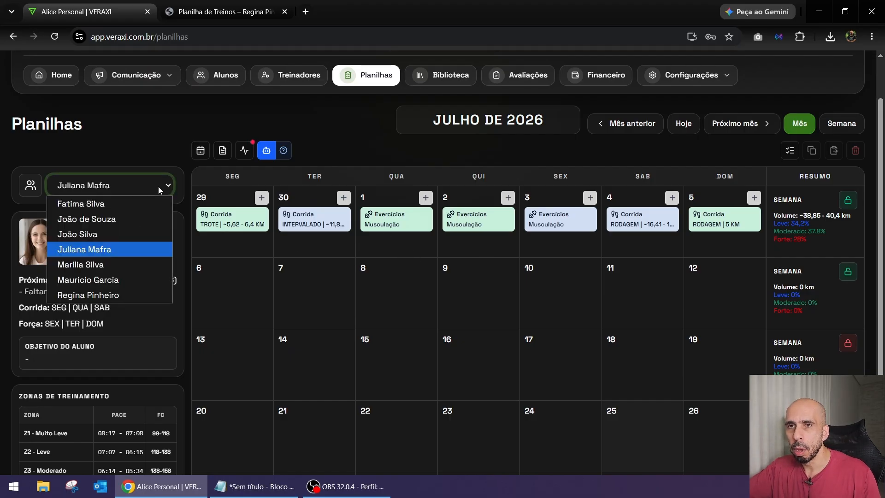
left_click(112, 294)
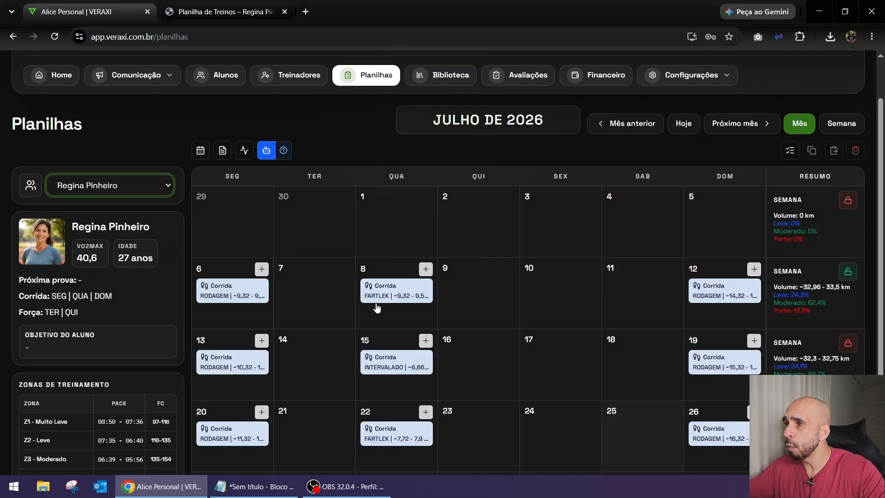
scroll(377, 308, "down", 1)
scroll(366, 295, "up", 1)
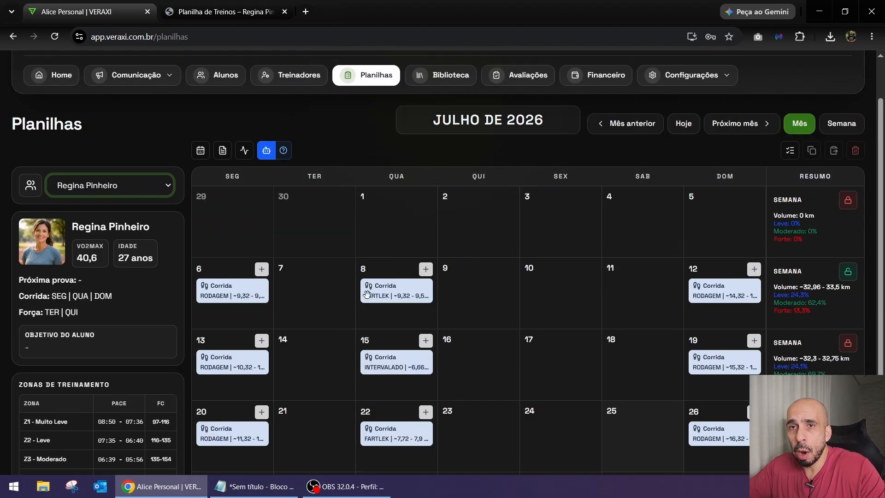
left_click(31, 187)
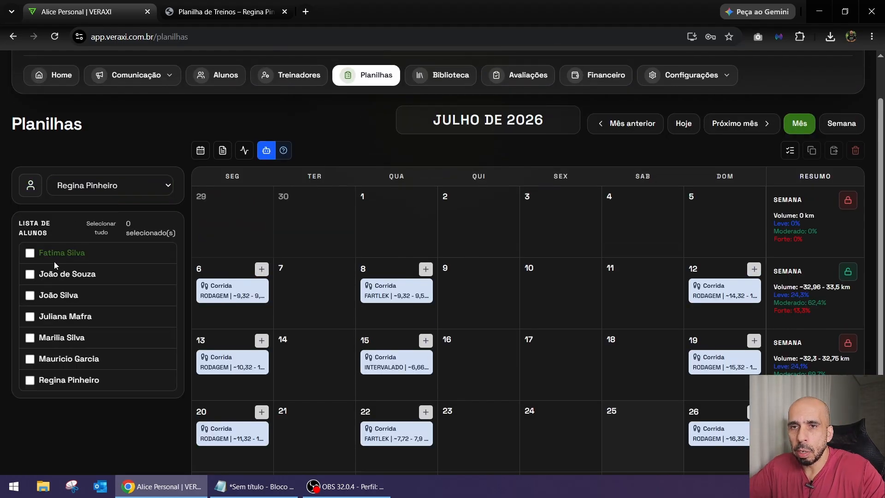
left_click(63, 339)
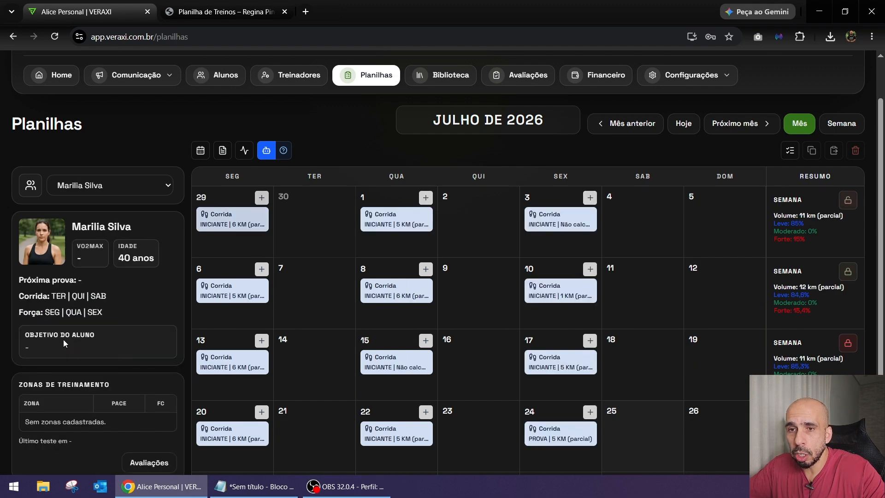
Step: Select the first four students in the student list, extend the selection to all students, and clear it before closing the list
left_click(31, 186)
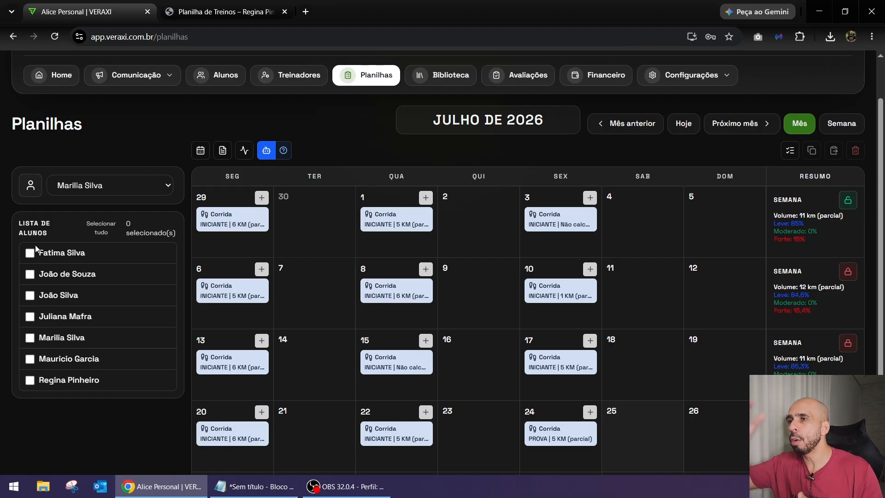
left_click(29, 255)
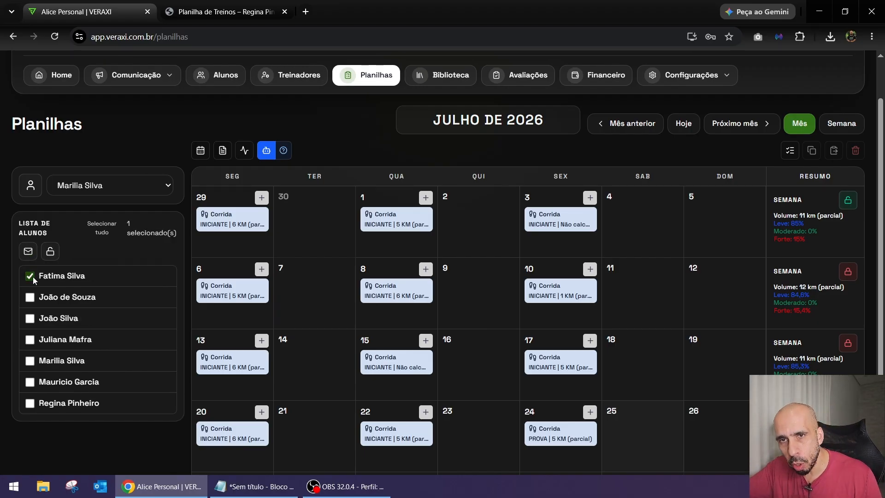
left_click(30, 297)
left_click(30, 318)
left_click(29, 341)
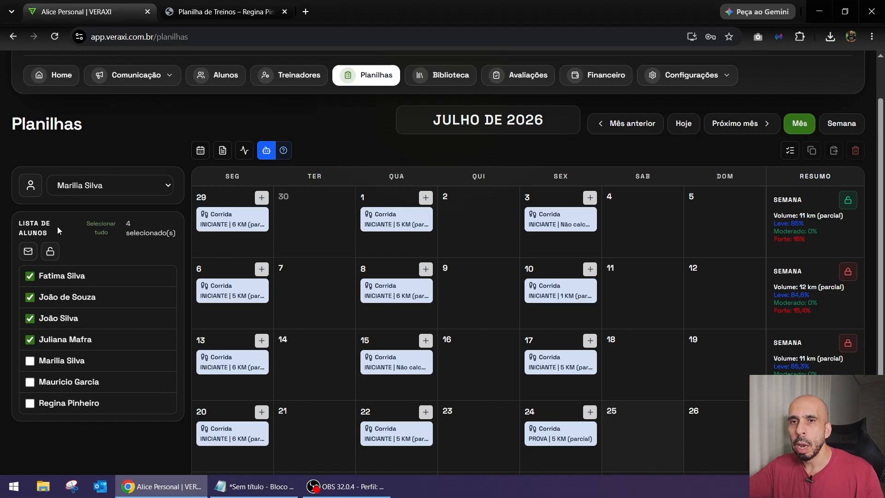
left_click(102, 226)
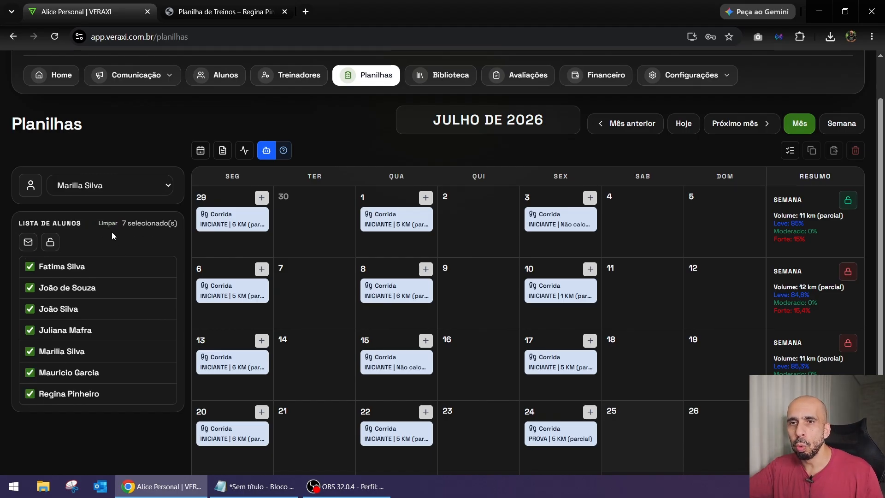
left_click(111, 223)
left_click(32, 185)
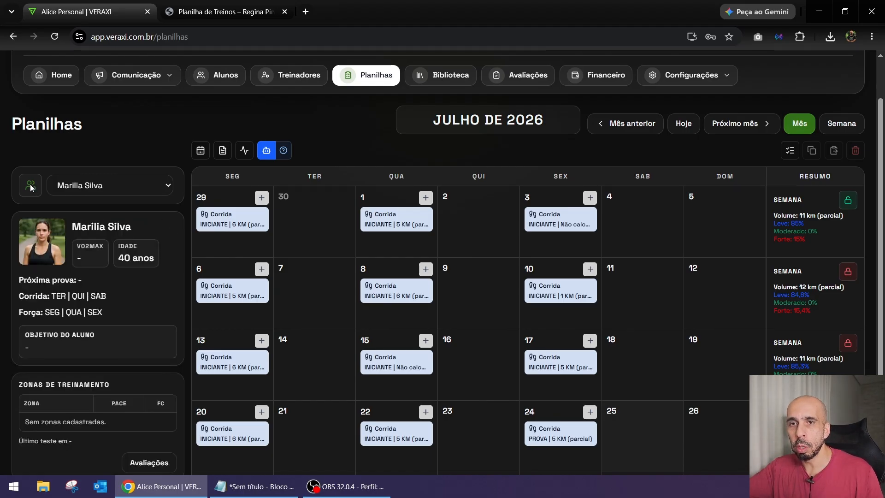
Step: Select all students to check the bulk e-mail option for training sheets, clear the selection, and close the list
left_click(32, 184)
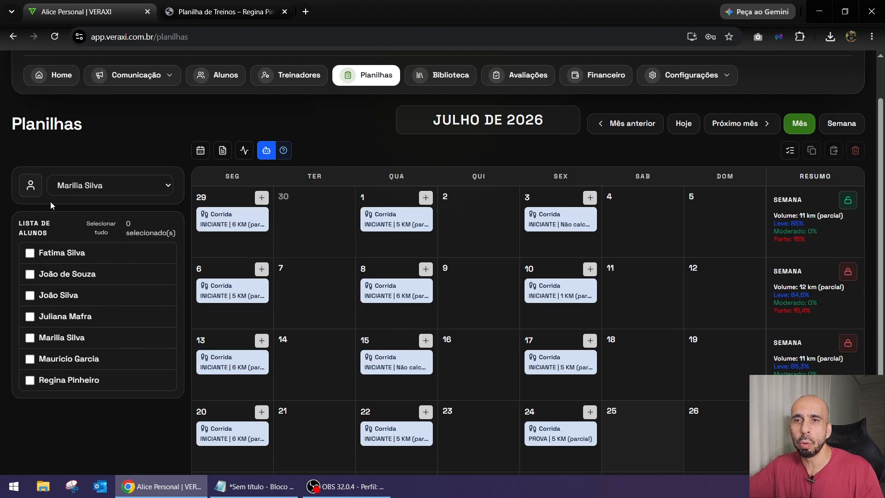
left_click(103, 224)
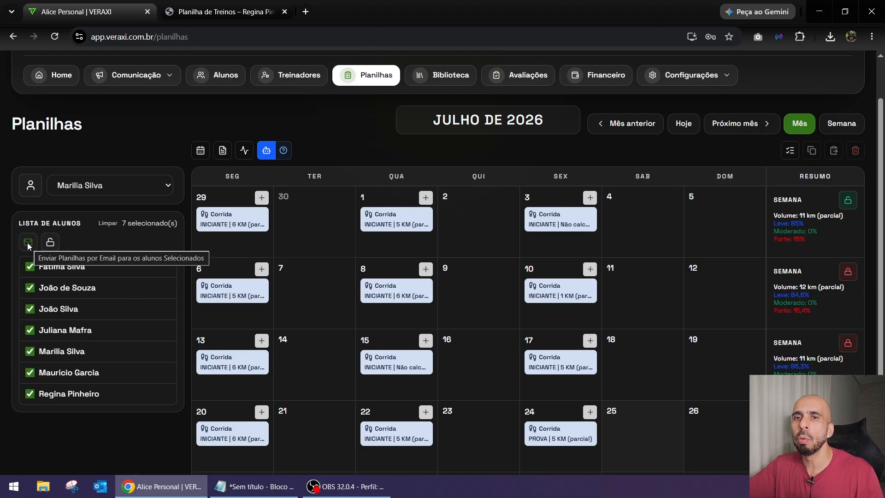
left_click(109, 224)
left_click(41, 189)
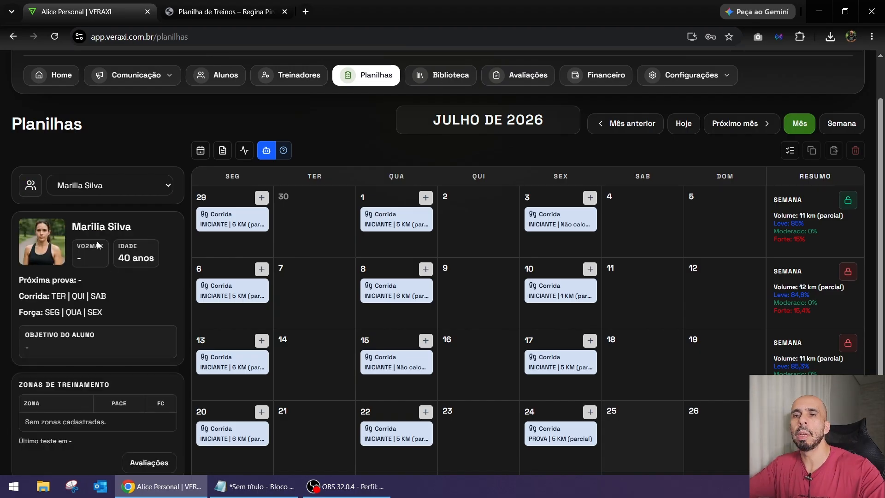
Step: Switch to the last student in the list and view the workout status legend below the July calendar
left_click(159, 186)
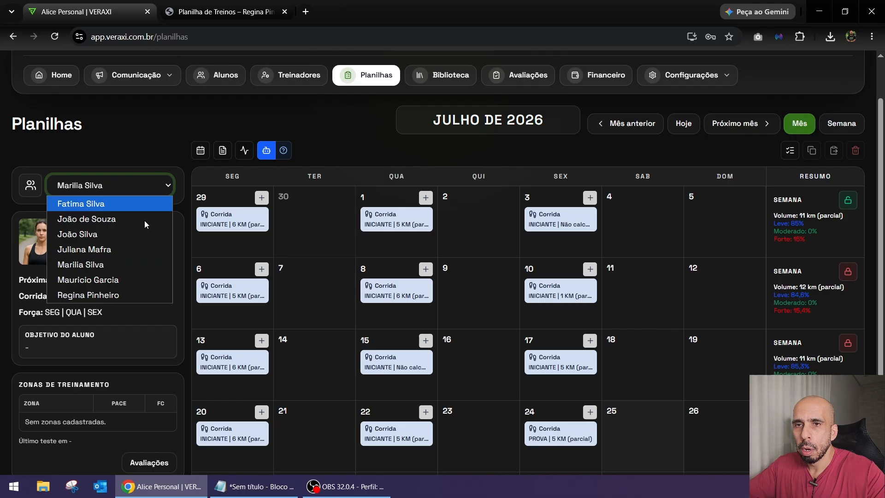
left_click(102, 297)
scroll(121, 316, "down", 3)
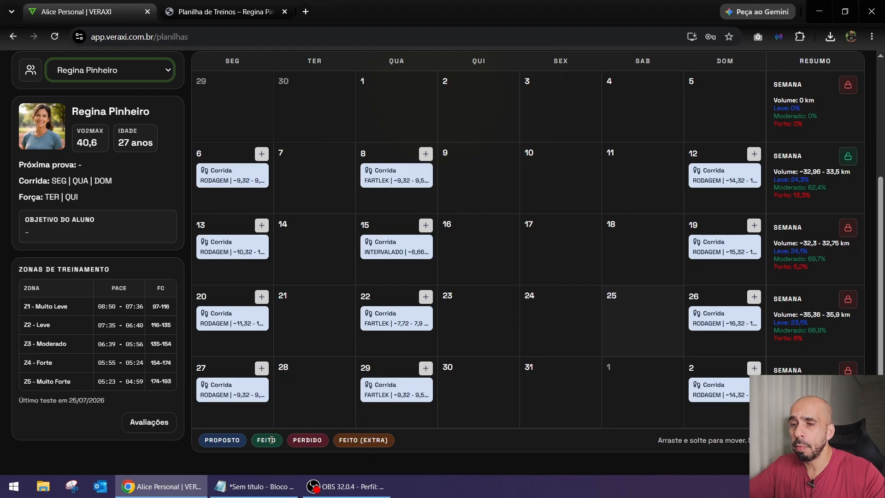
scroll(285, 391, "up", 2)
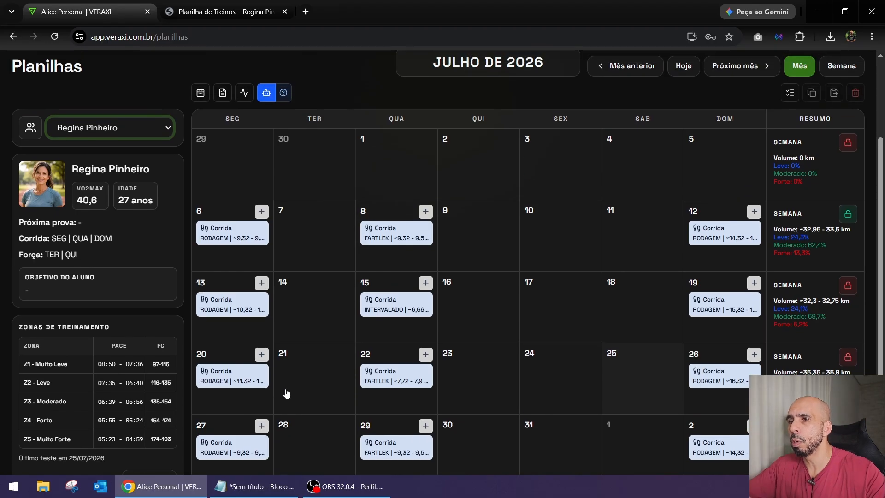
Step: Set the status of the 6 July ROD8 run to Feito and save the workout
left_click(237, 234)
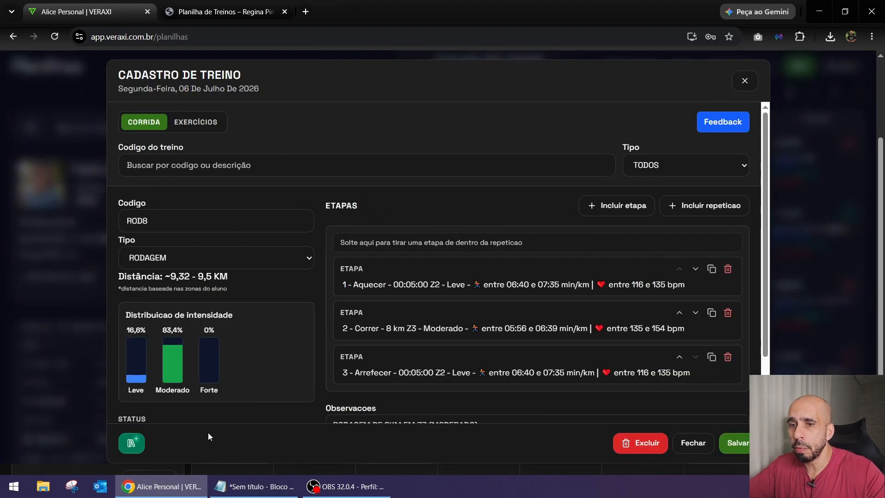
scroll(208, 432, "down", 2)
left_click(167, 364)
left_click(145, 382)
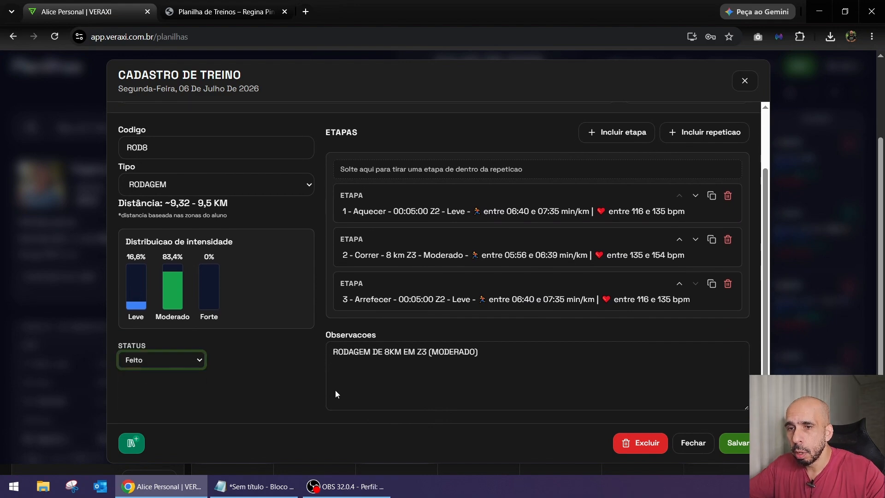
left_click(736, 442)
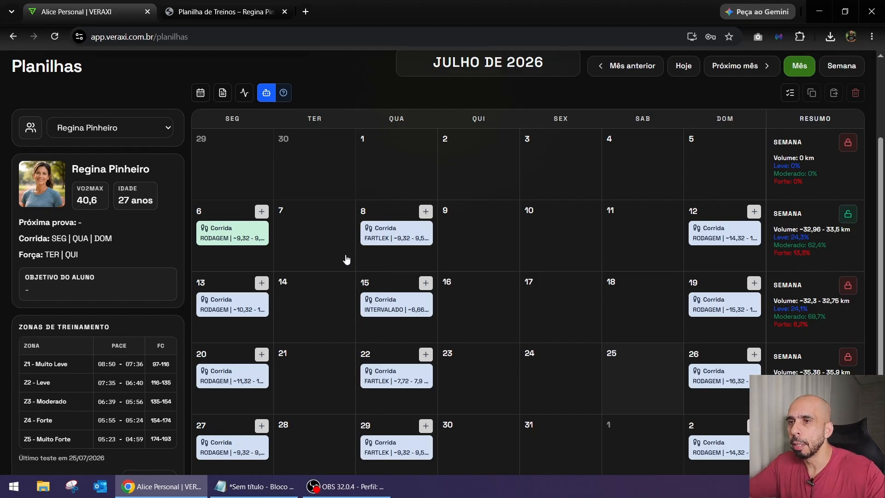
Step: Set the status of the 8 July FAR8-500X300 fartlek to Perdido and save the workout
left_click(409, 234)
scroll(189, 342, "down", 2)
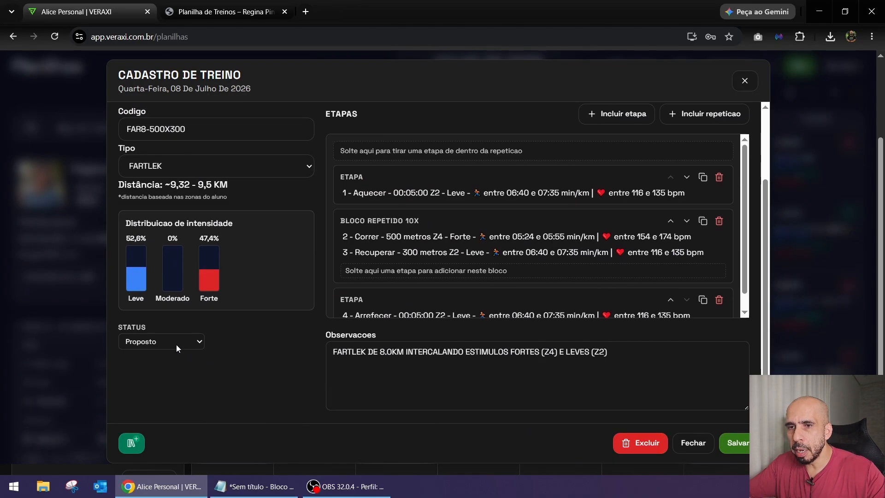
left_click(176, 342)
left_click(154, 385)
left_click(737, 442)
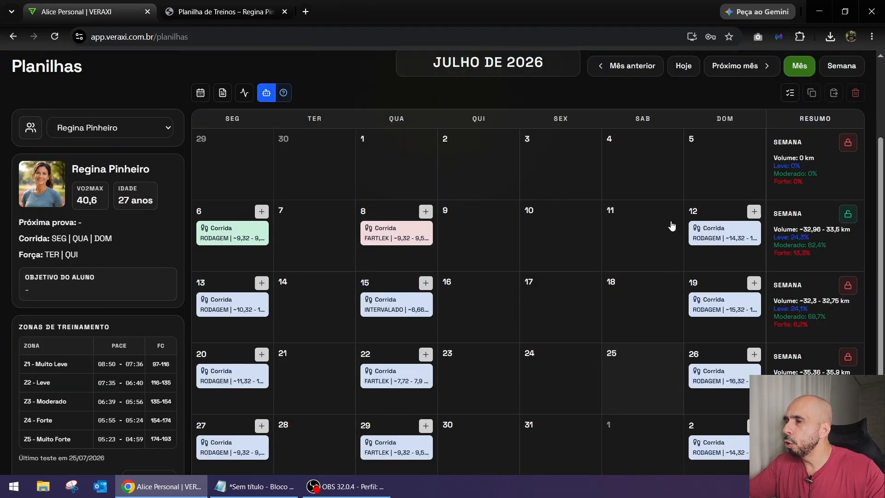
left_click(593, 238)
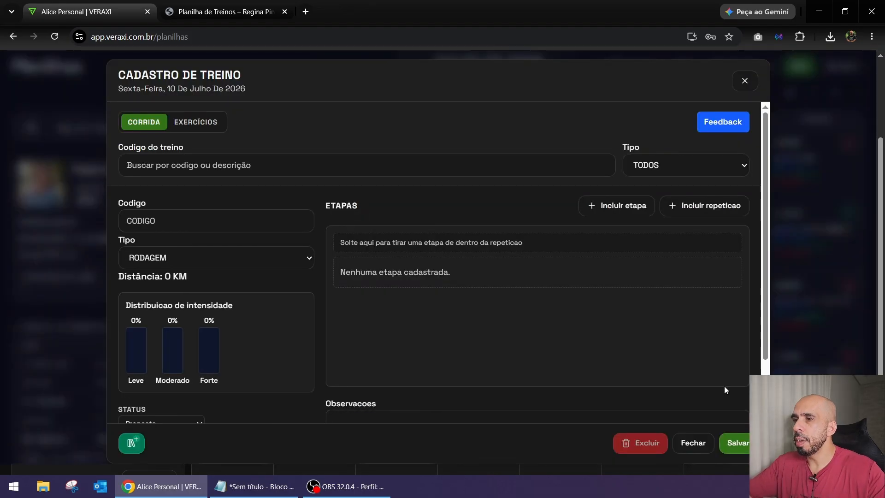
left_click(700, 443)
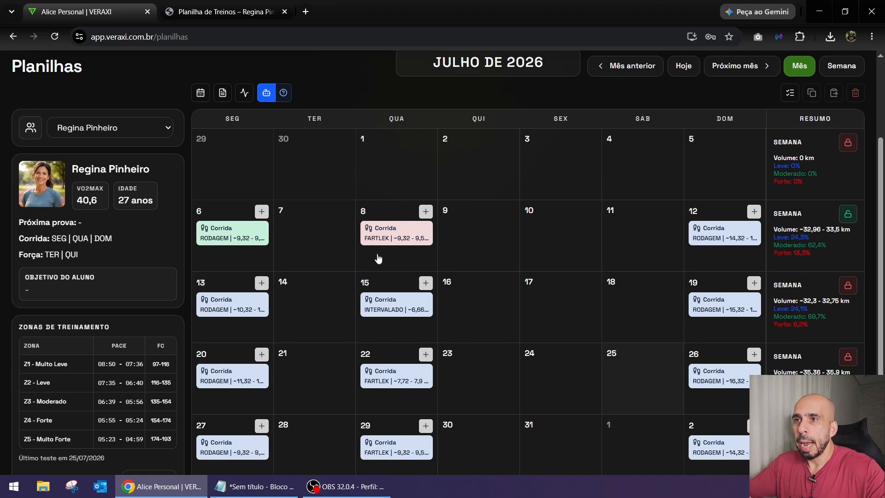
Step: Open the RX creation assistant for the current student, review its period, level and objective options, and close it without generating
scroll(378, 257, "up", 2)
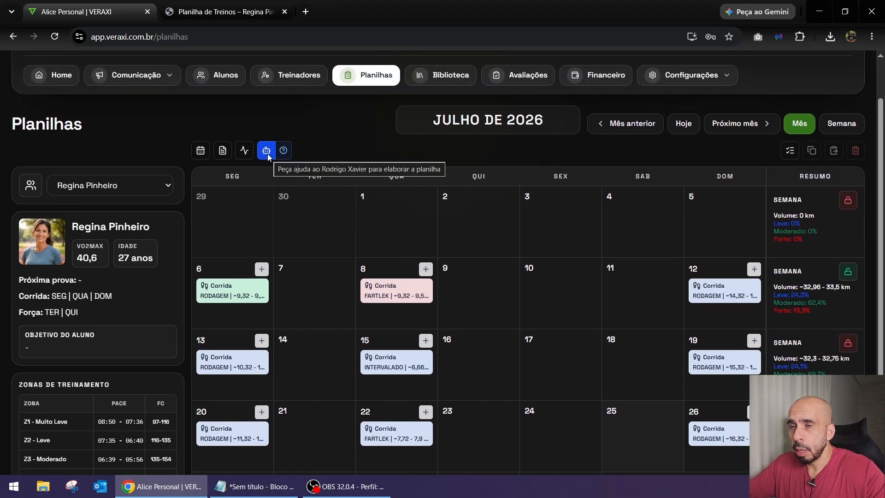
scroll(267, 153, "up", 2)
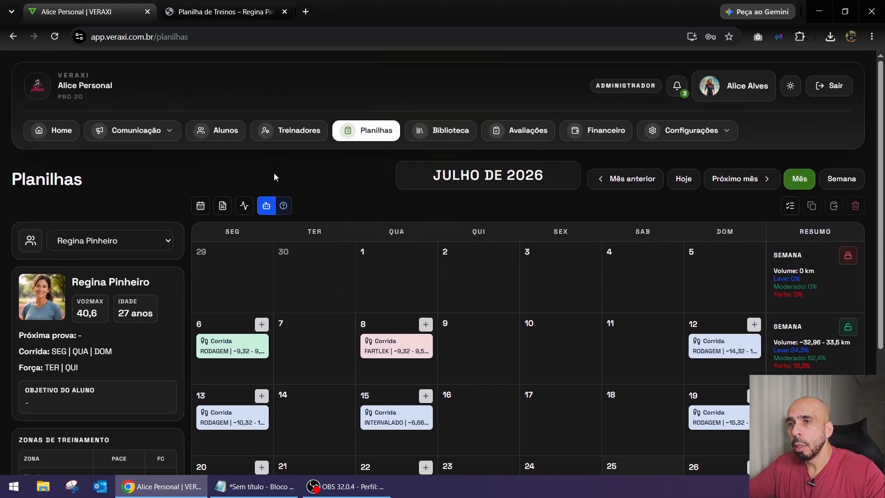
left_click(266, 206)
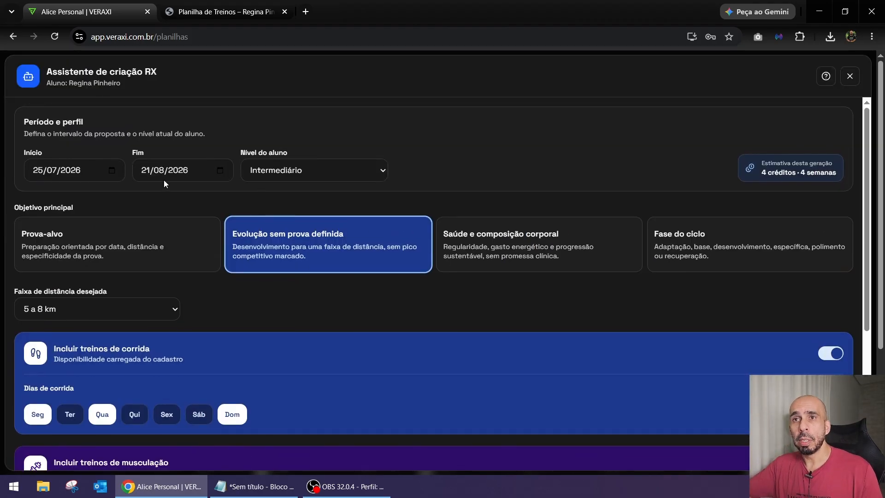
left_click_drag(48, 72, 158, 71)
left_click(263, 123)
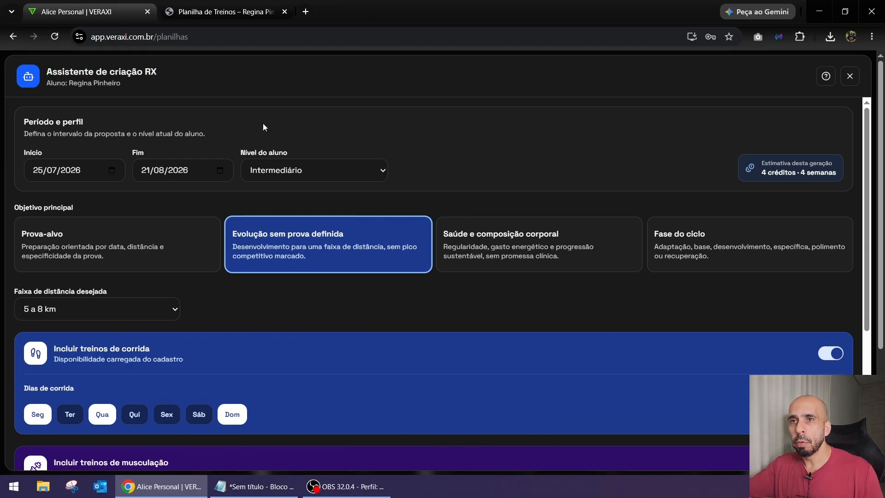
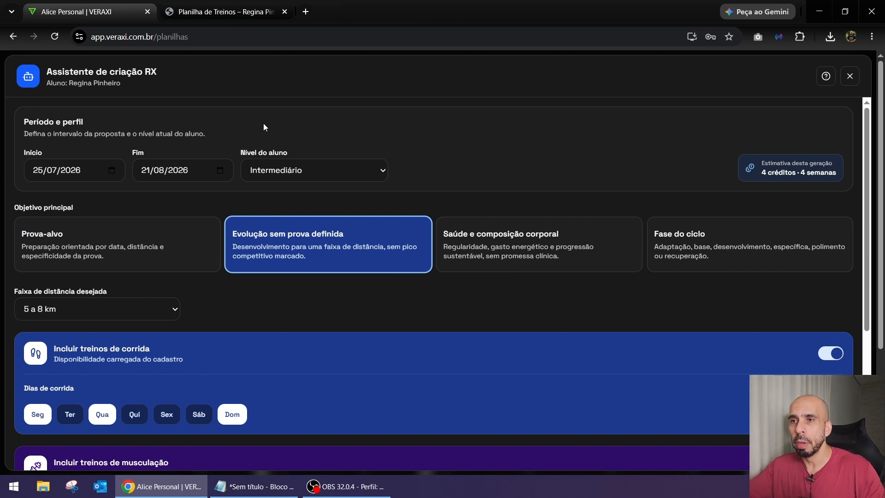
left_click(849, 77)
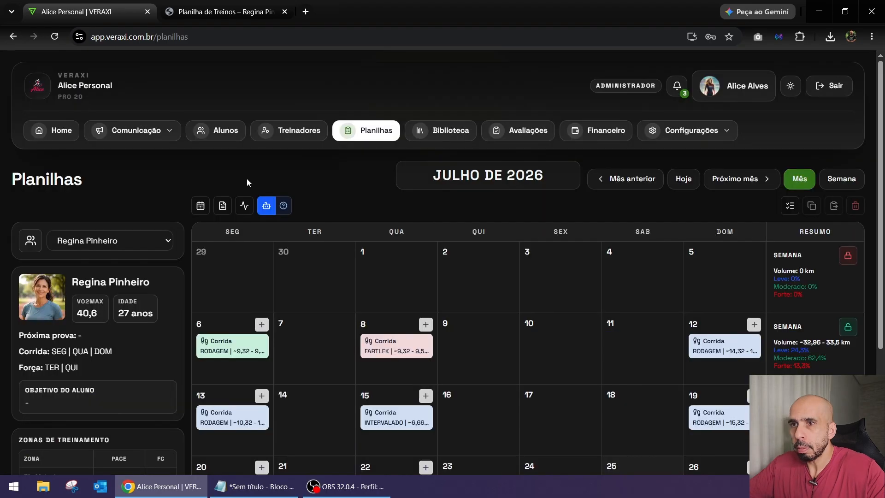
Step: Advance the student's training calendar to August 2026
scroll(248, 184, "down", 2)
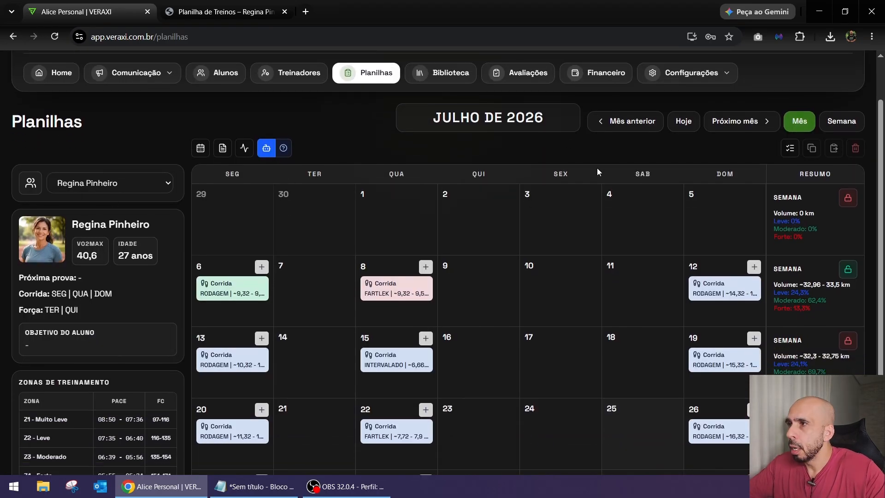
left_click(737, 127)
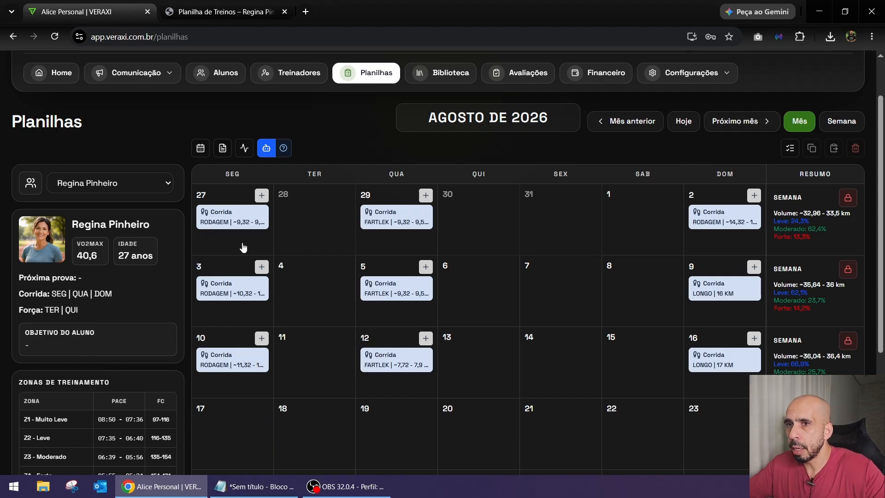
Step: Bulk-delete the workouts in the weeks starting 27 July, 3 August and 10 August 2026, and leave selection mode
left_click(789, 147)
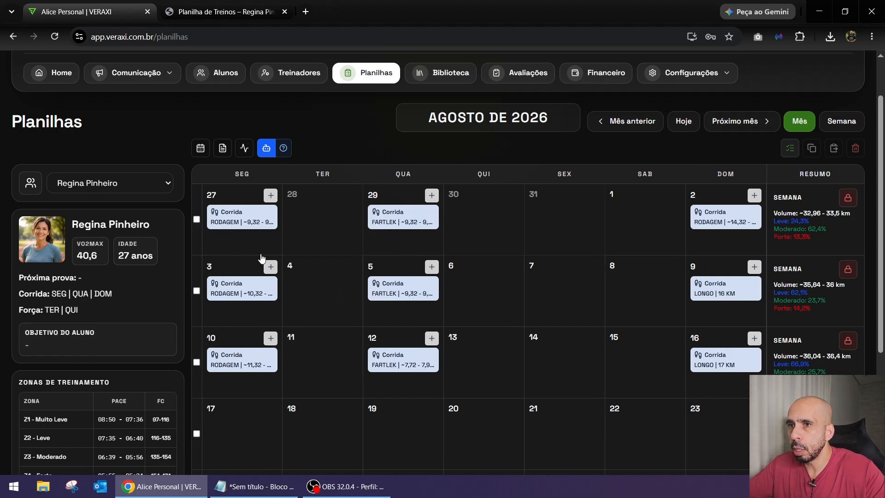
left_click(196, 218)
left_click(197, 290)
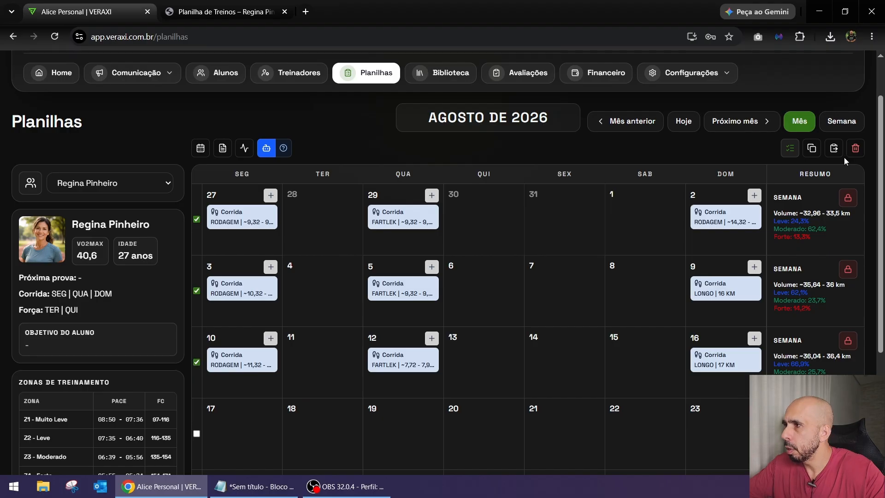
left_click(855, 148)
left_click(538, 292)
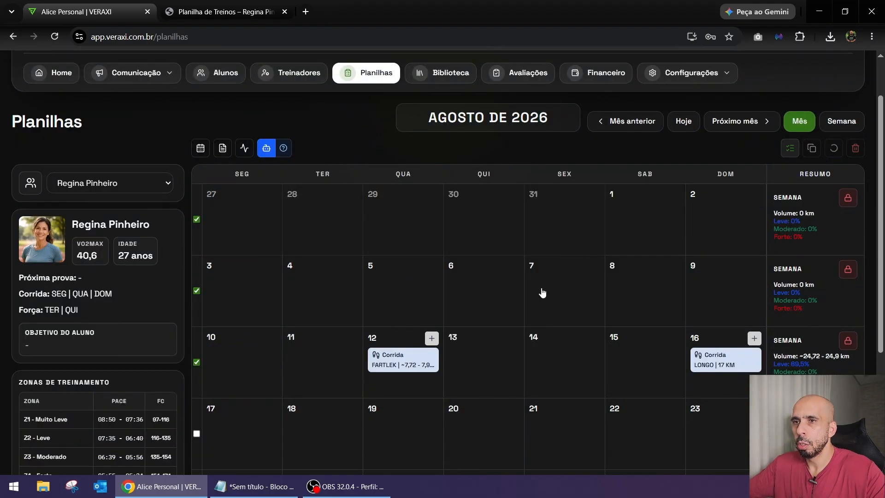
left_click(789, 148)
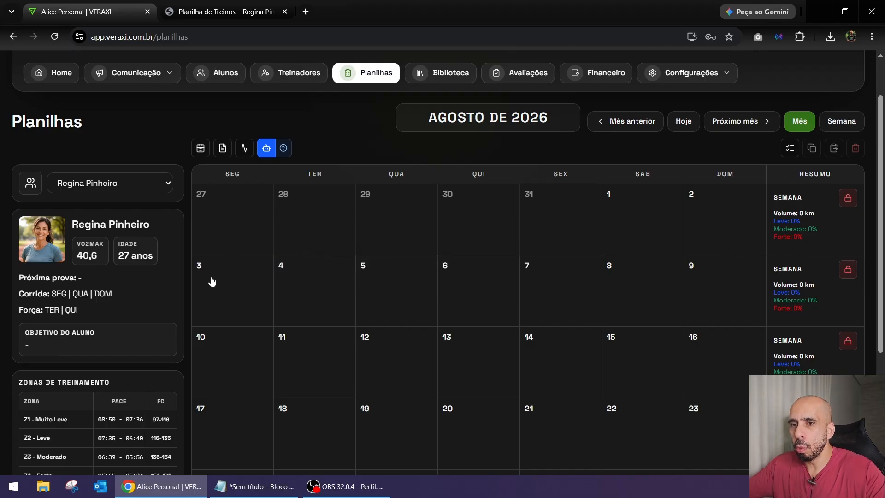
Step: Open the RX creation assistant and set the period from 03/08/2026 to 16/08/2026 with student level Intermediário
scroll(211, 281, "down", 1)
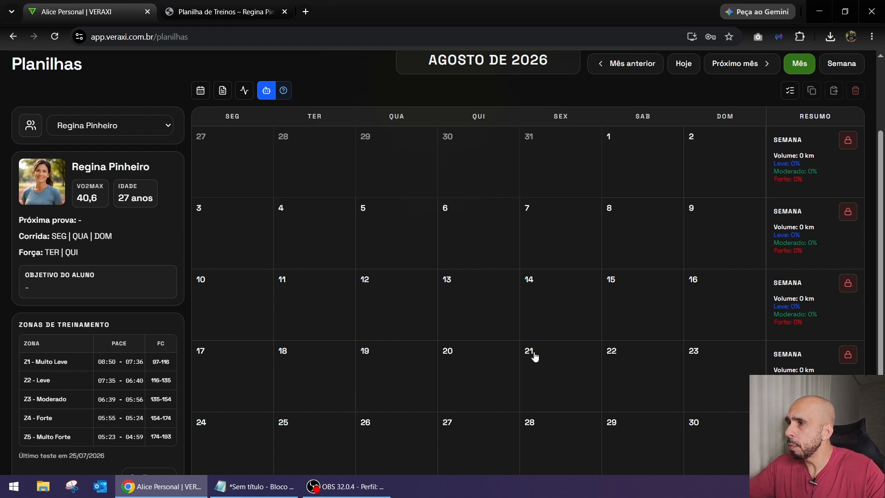
left_click(270, 93)
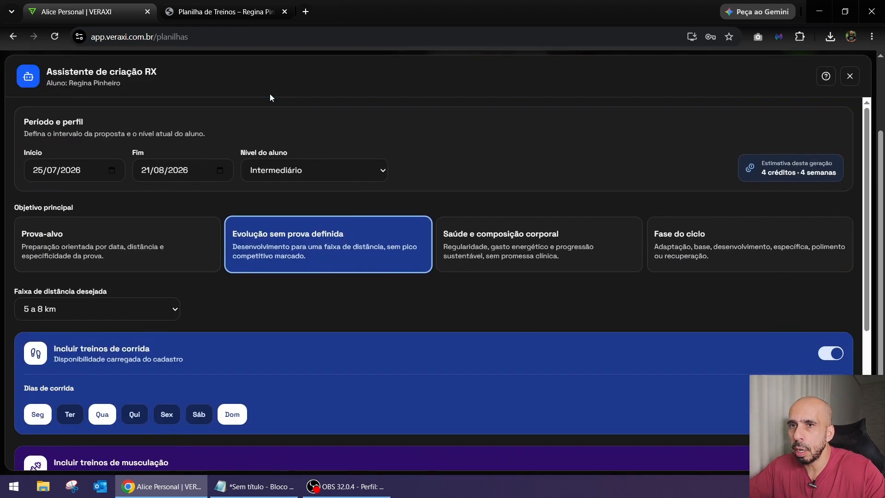
left_click(115, 170)
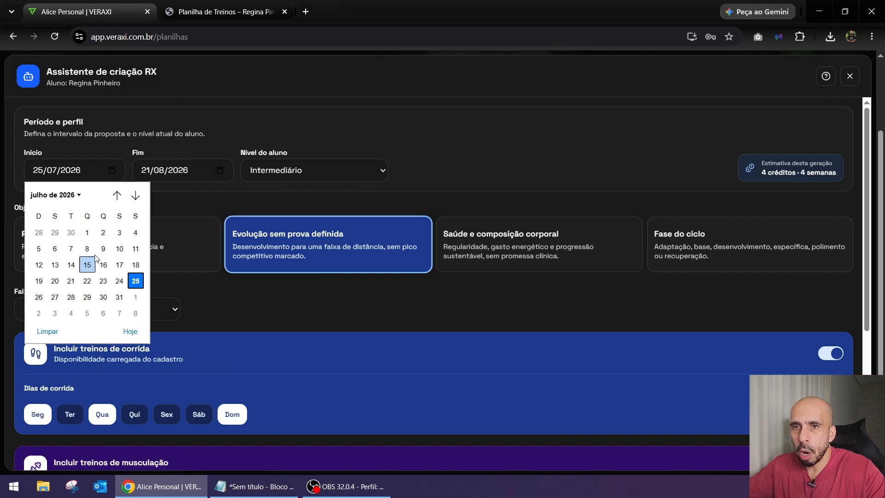
left_click(135, 195)
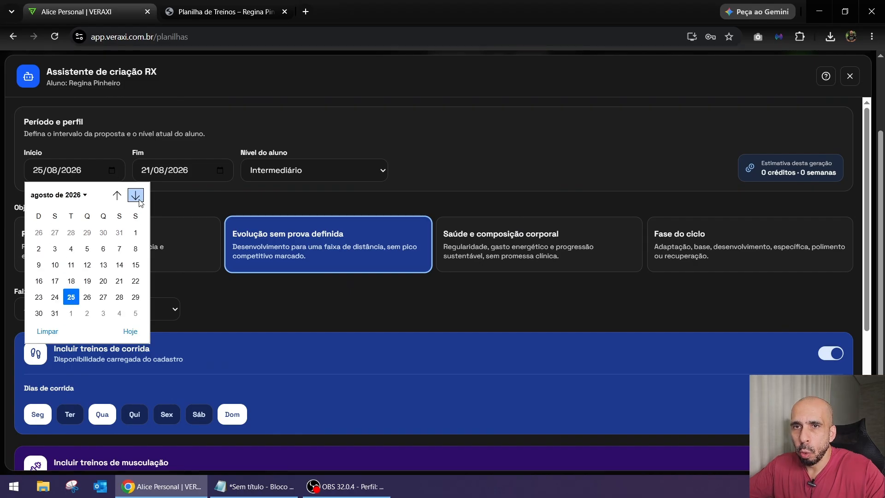
left_click(56, 248)
left_click(221, 172)
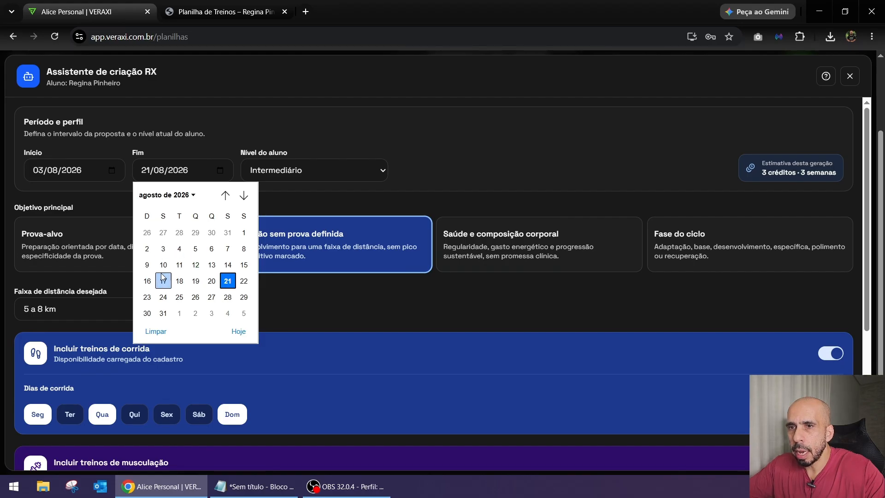
left_click(149, 280)
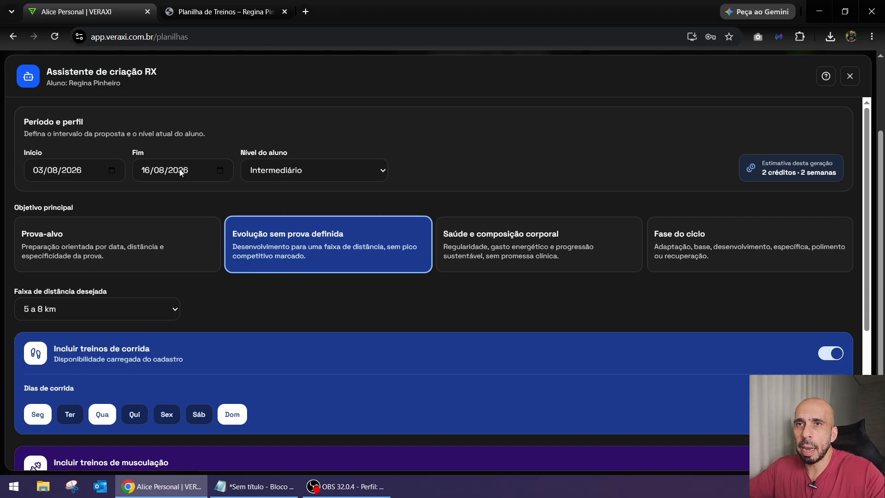
left_click(296, 169)
left_click(271, 218)
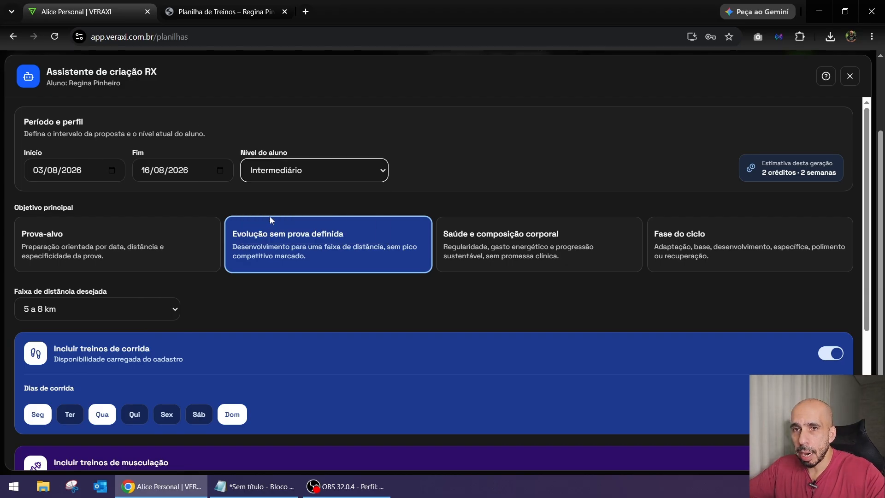
Step: Try the objectives Prova-alvo, Evolução sem prova definida with an 8 a 12 km range, and Saúde e composição corporal
left_click(117, 234)
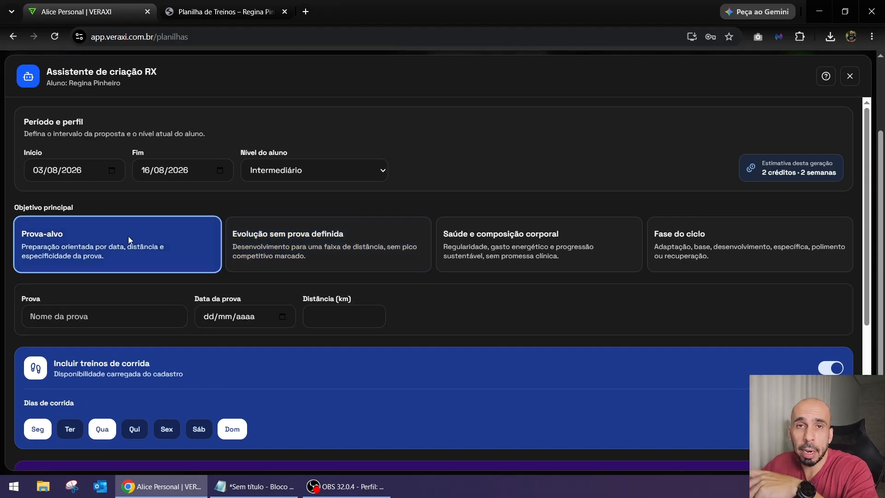
left_click(85, 313)
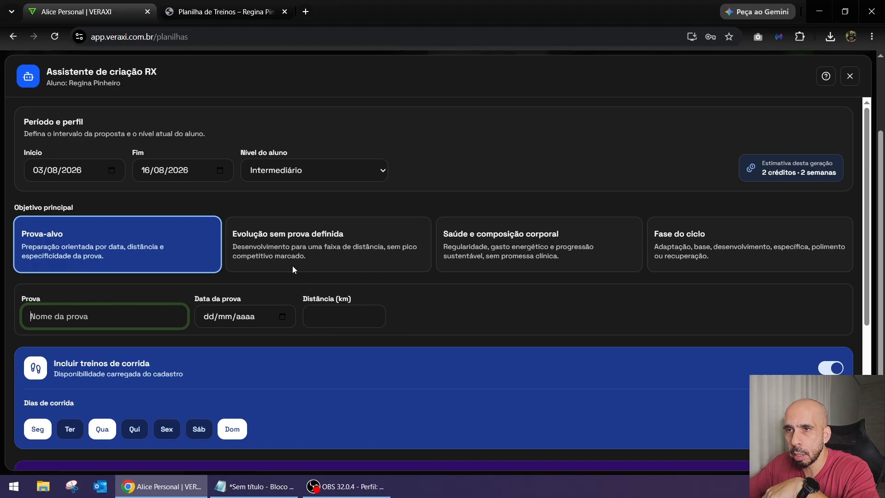
left_click(273, 243)
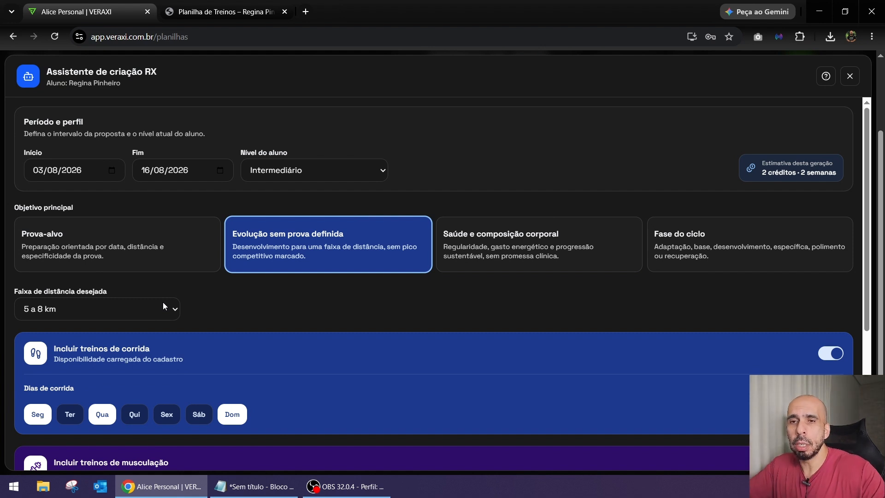
left_click(62, 309)
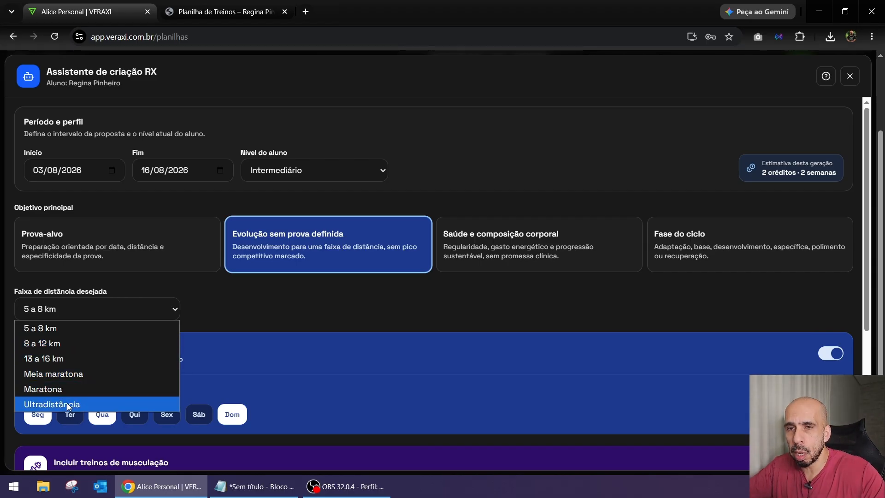
left_click(69, 341)
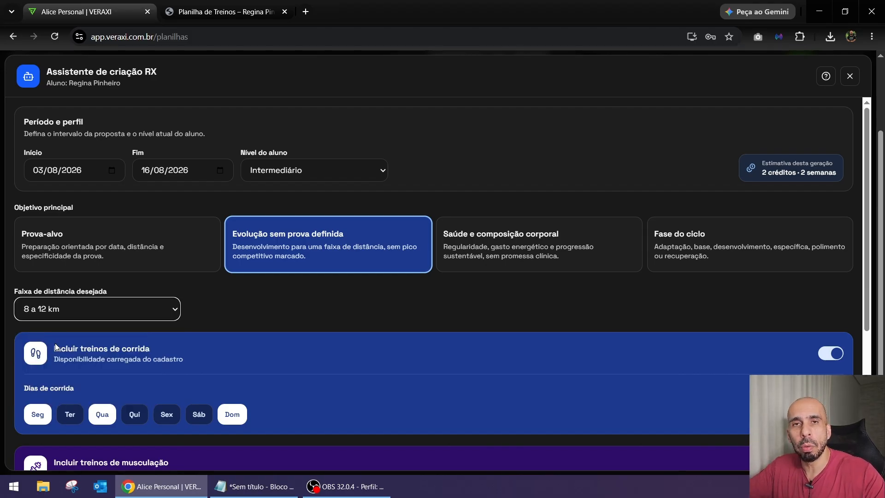
left_click(499, 241)
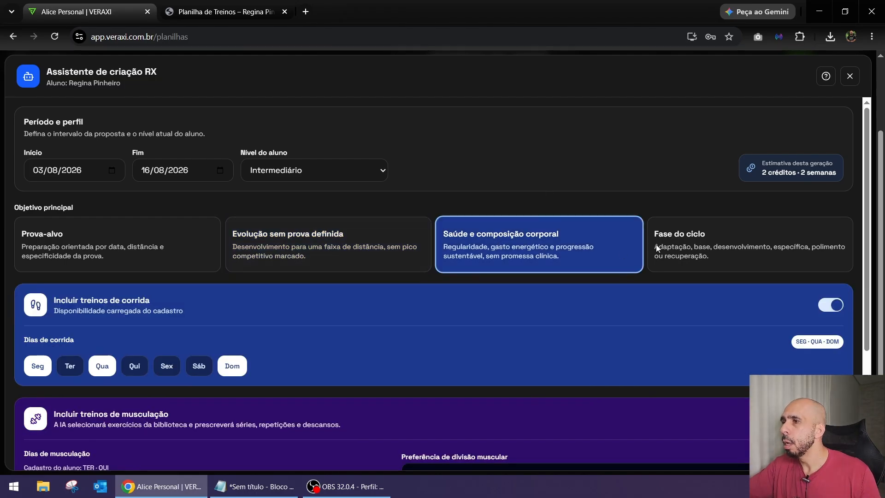
Step: Set the main objective to Fase do ciclo with the phase Base
left_click(708, 248)
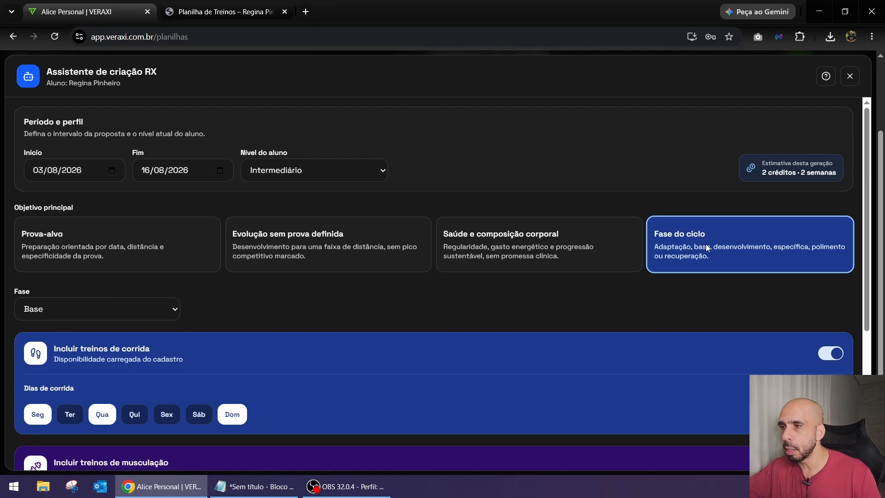
left_click(158, 316)
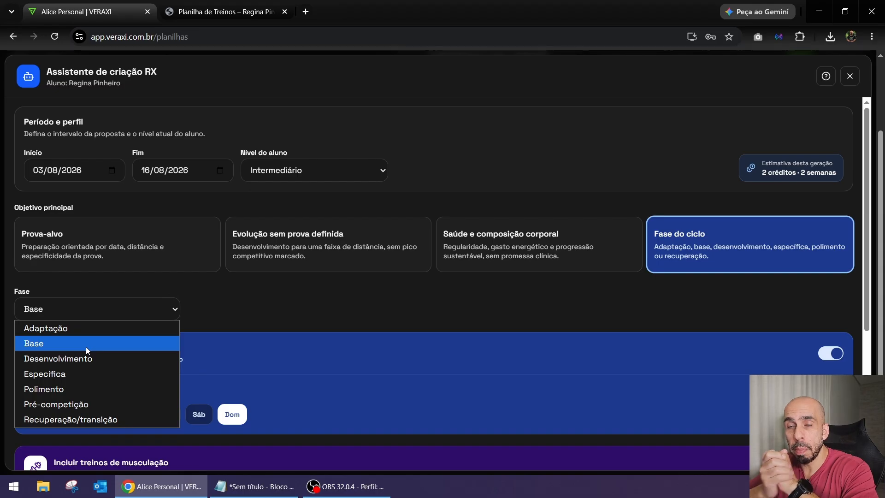
left_click(59, 344)
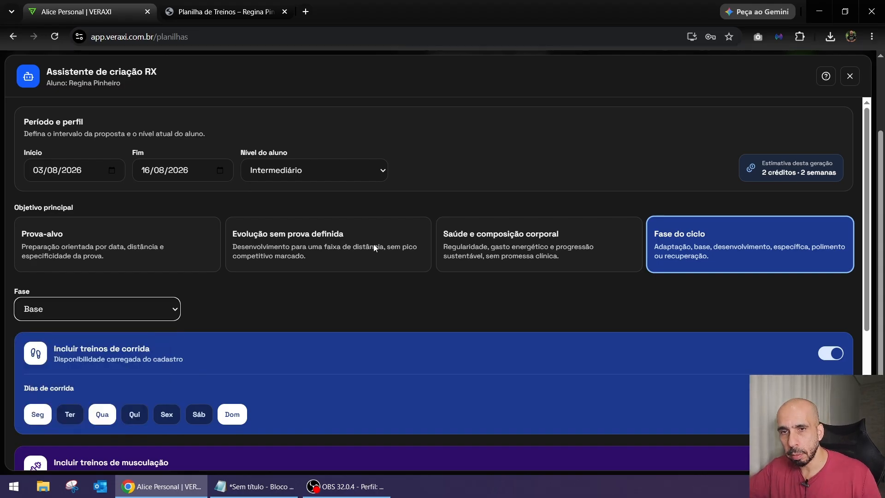
Step: Try adding Qui to the running days and remove it again, keeping Seg, Qua and Dom
scroll(516, 217, "down", 1)
scroll(516, 217, "down", 3)
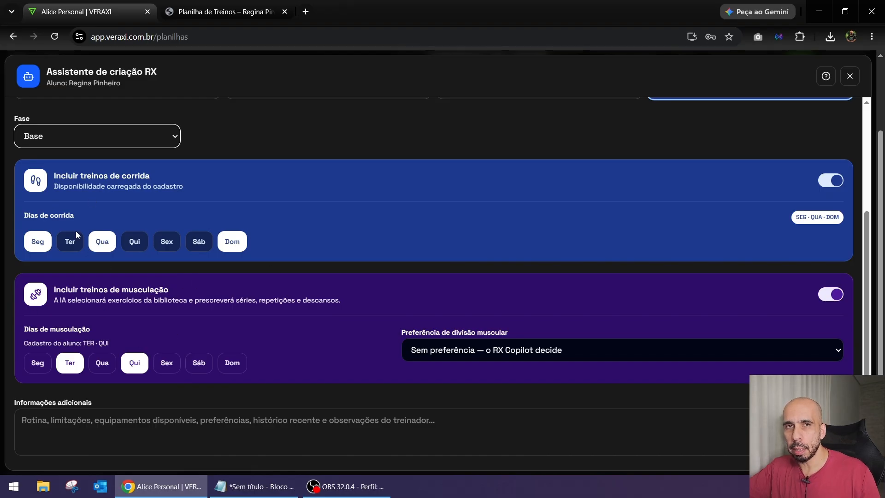
left_click(137, 242)
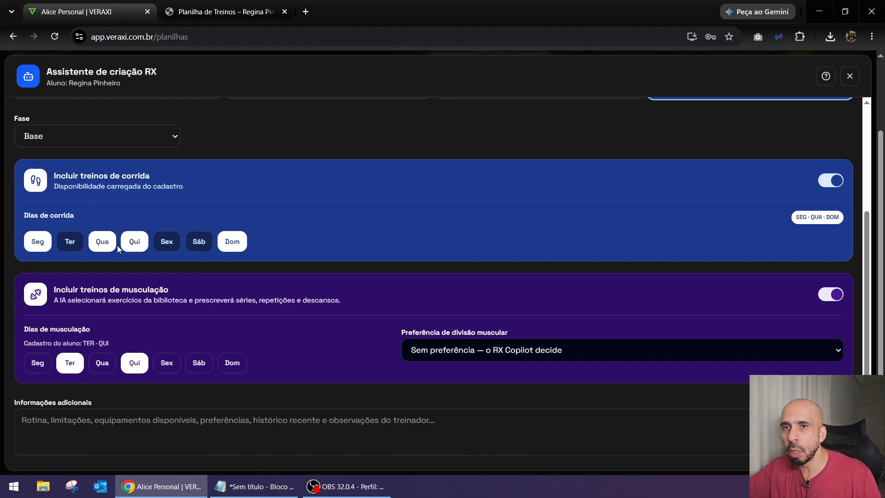
left_click(102, 241)
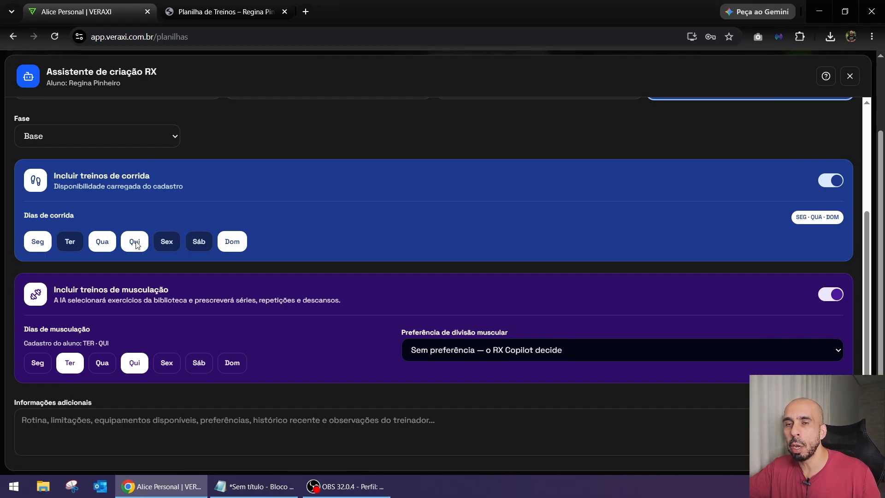
left_click(133, 241)
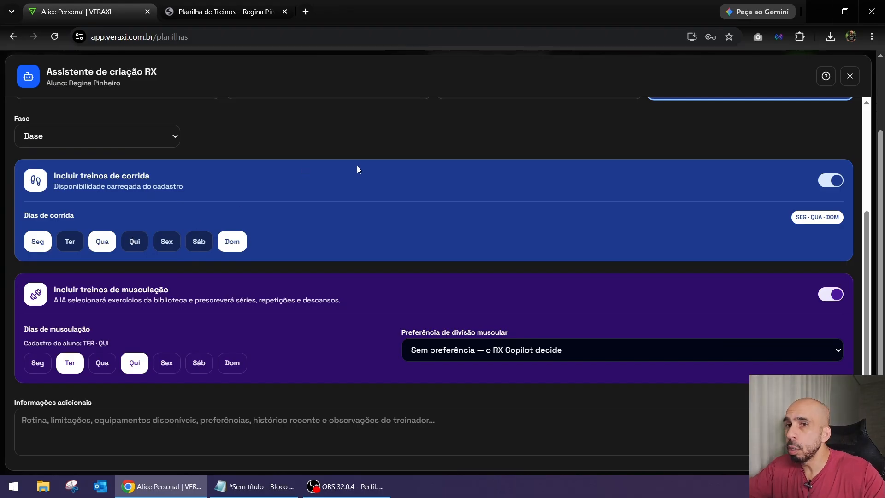
Step: Turn the inclusion of running and strength workouts off and back on
left_click(819, 181)
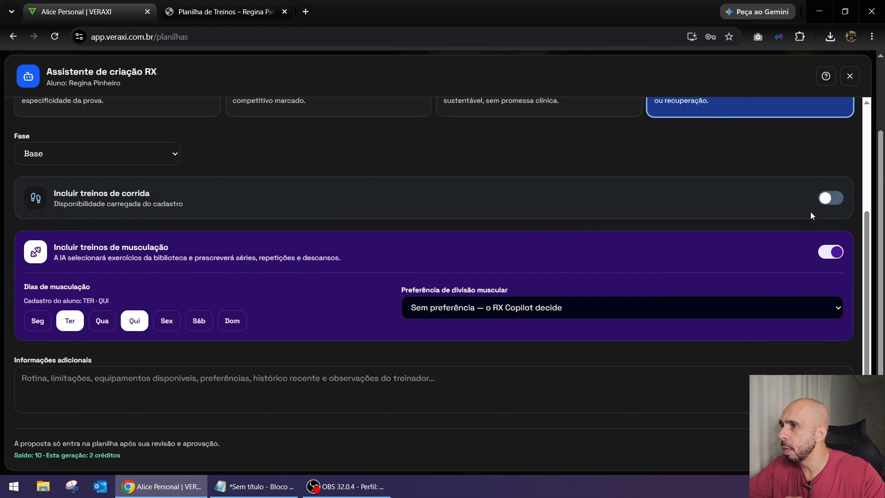
left_click(829, 255)
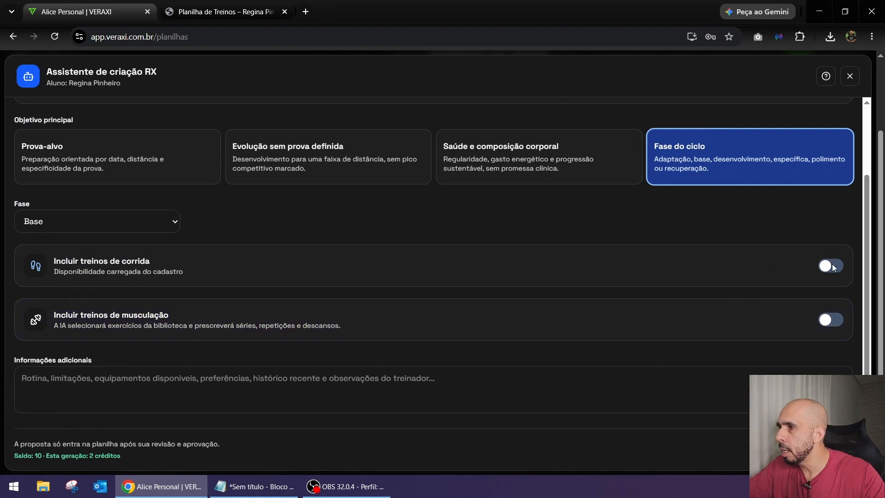
left_click(831, 266)
scroll(195, 276, "down", 1)
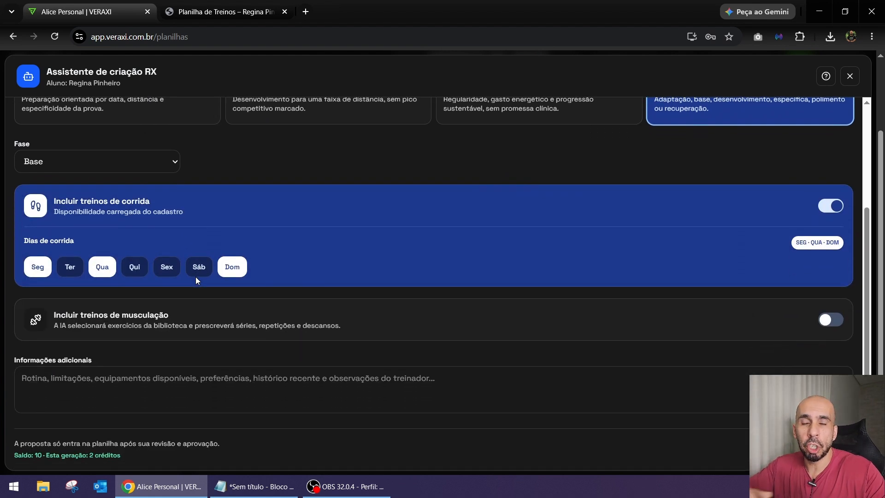
left_click(834, 319)
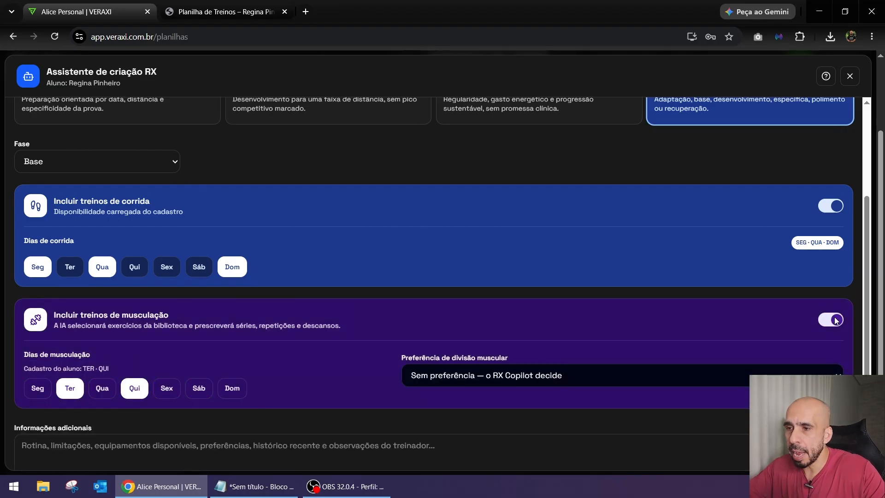
Step: Try the muscle division Divisão personalizada with the text "TERÇA FEIRA QUERO PEITO E TRICEPS, NA QUINTA FEIRA QUERO COSTAS E BICEPS"
scroll(428, 286, "down", 1)
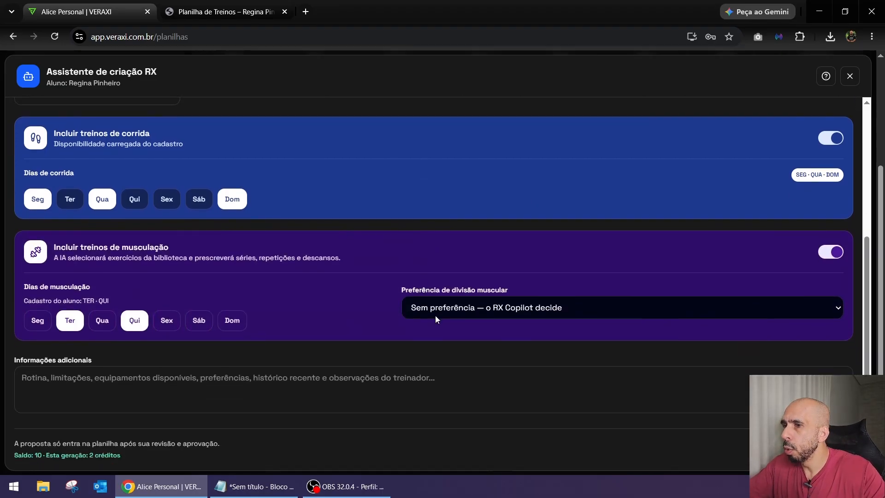
left_click(529, 313)
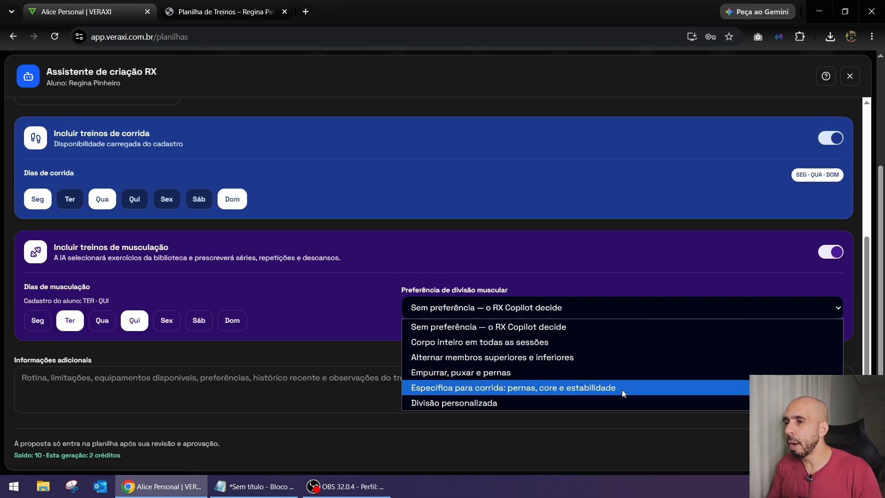
left_click(459, 403)
left_click(473, 349)
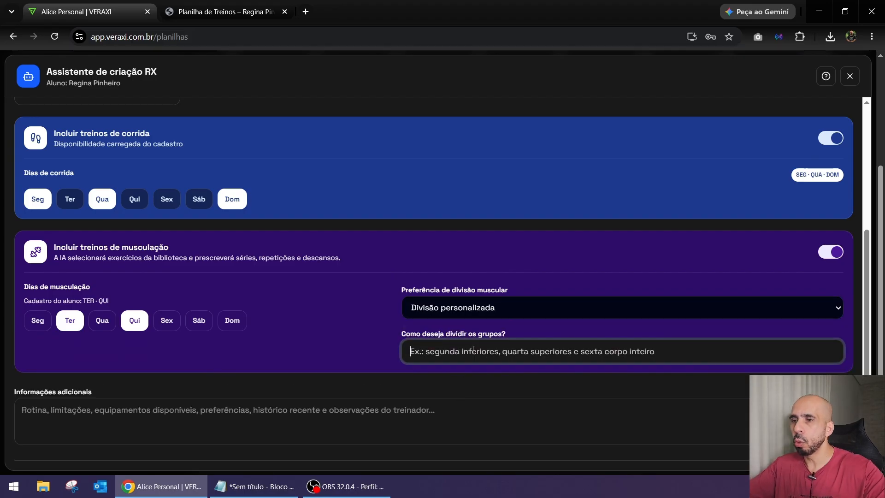
type("TERÇA FE")
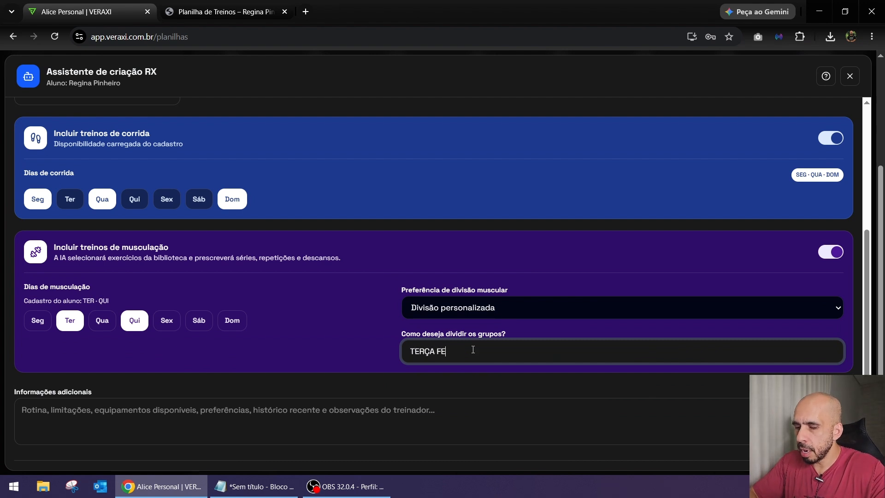
type("IRA QUERO PEI")
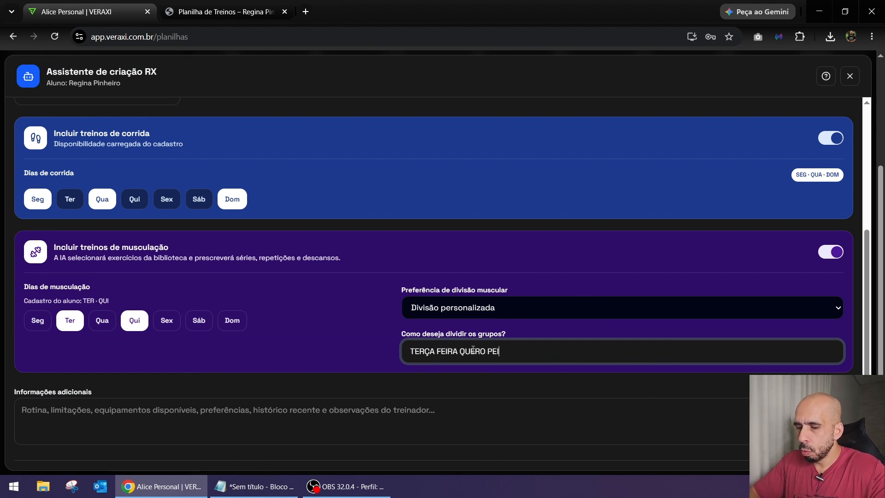
type("TO E TRICEPS ")
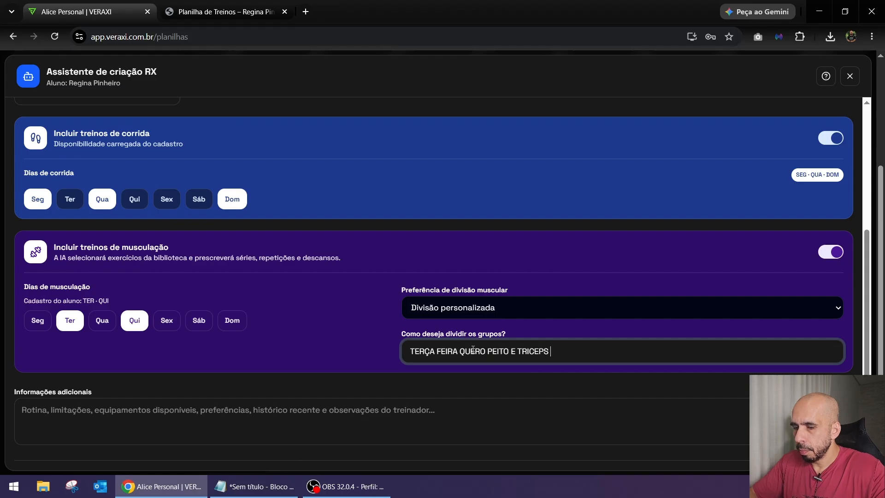
type(", NA ")
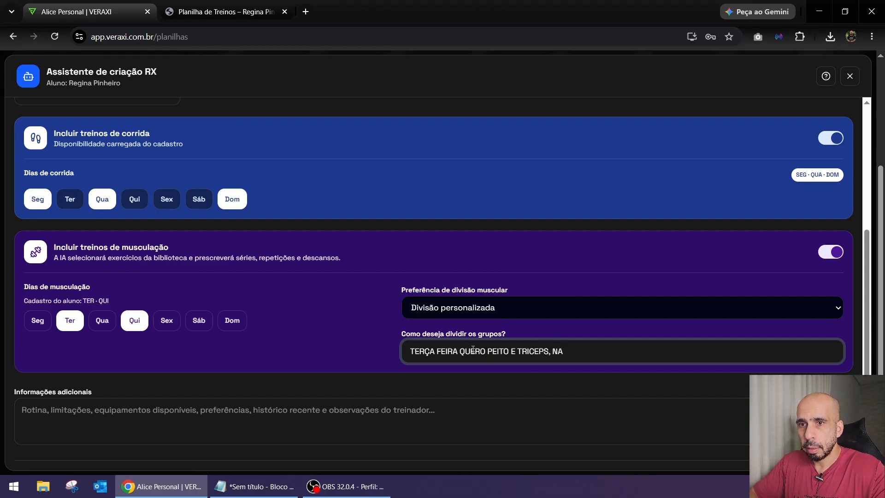
type("QUINTA FEIRA QUE")
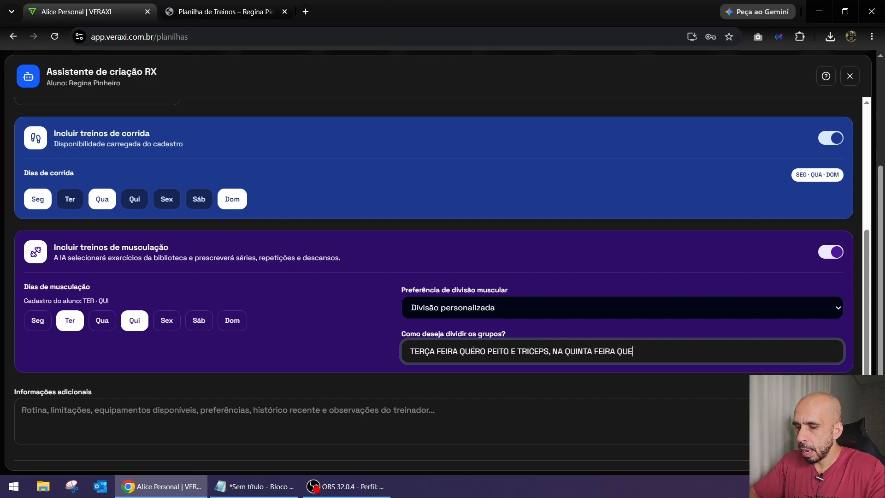
type("RO COSTAS ")
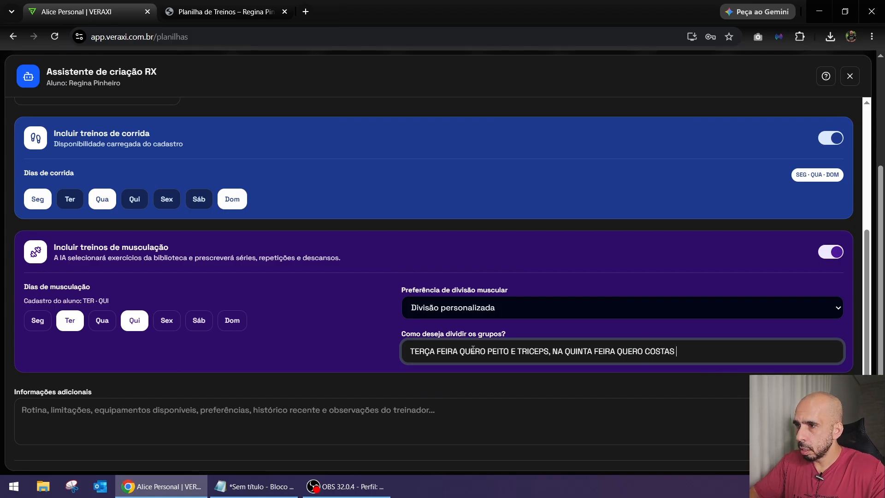
type("E BICEPS")
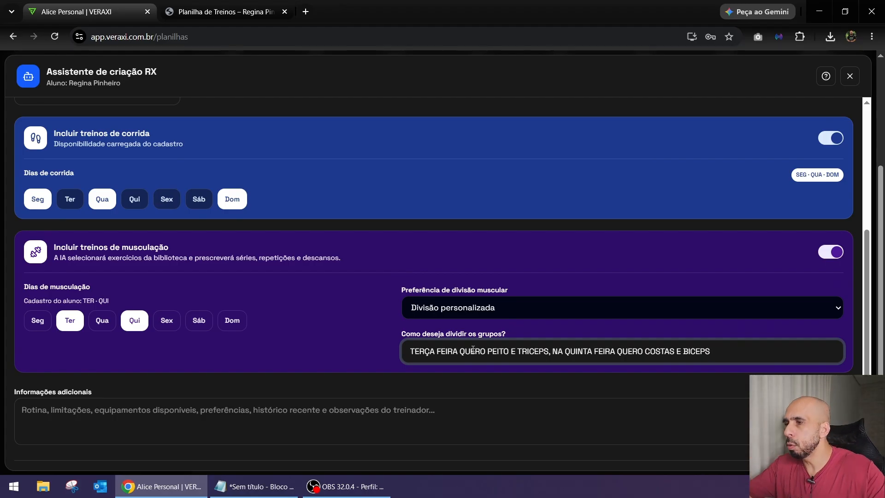
Step: Clear the custom division text and set the muscle division preference to Alternar membros superiores e inferiores
left_click_drag(727, 350, 377, 365)
key("BackSpace")
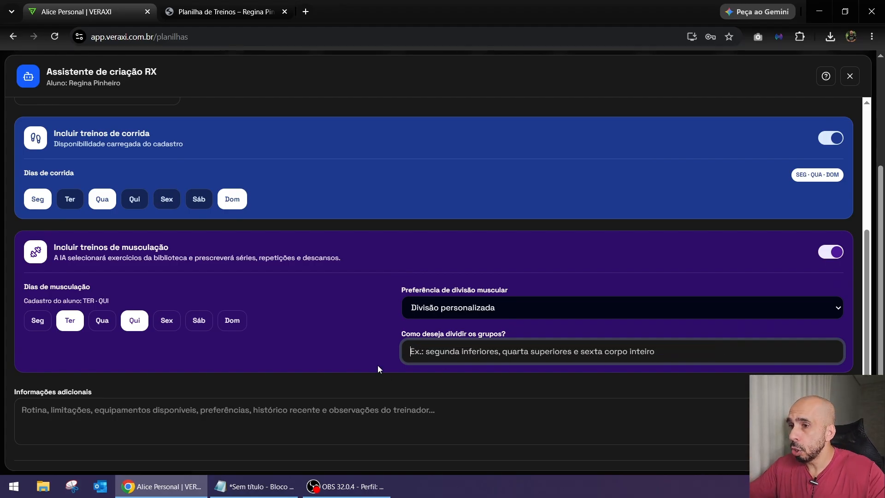
left_click(777, 313)
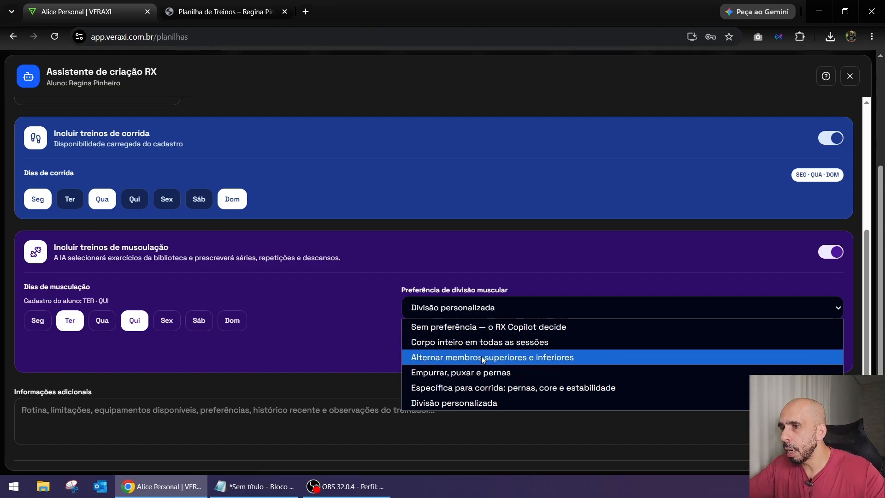
left_click(520, 361)
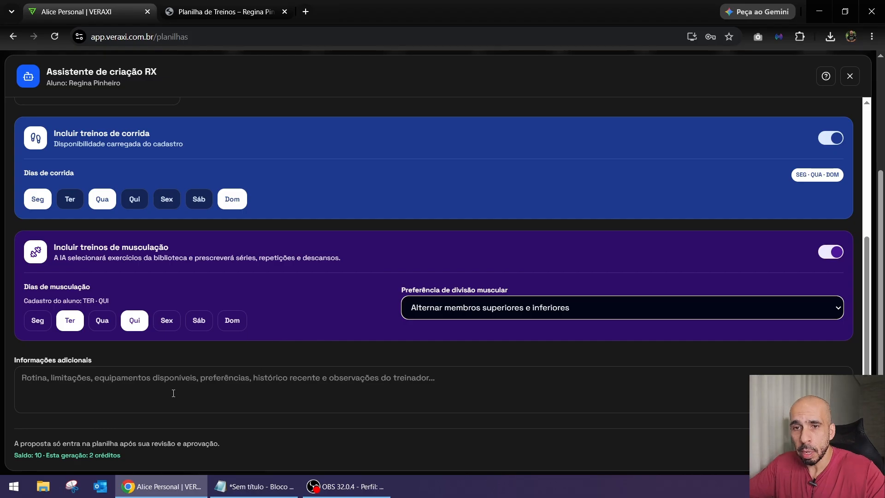
Step: Enter "ALUNO NÃO POSSUI SMITH NA ACADEMIA, NÃO INCLUA EXERCÍCIOS NO SMITH" as the additional information
left_click(197, 390)
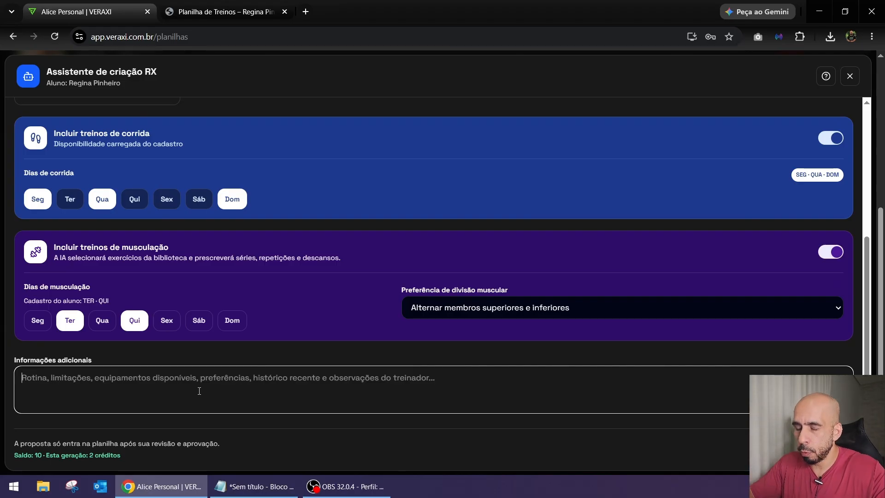
type("ALUNO NÃO POSSUI")
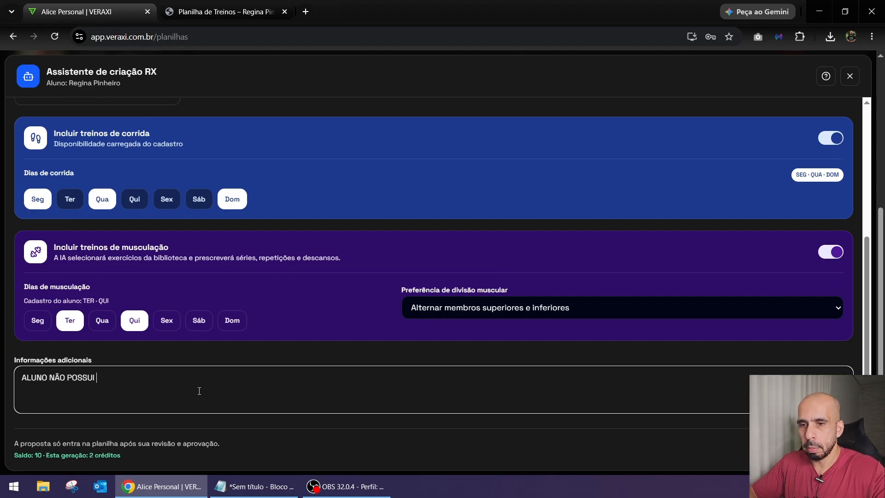
type(" S")
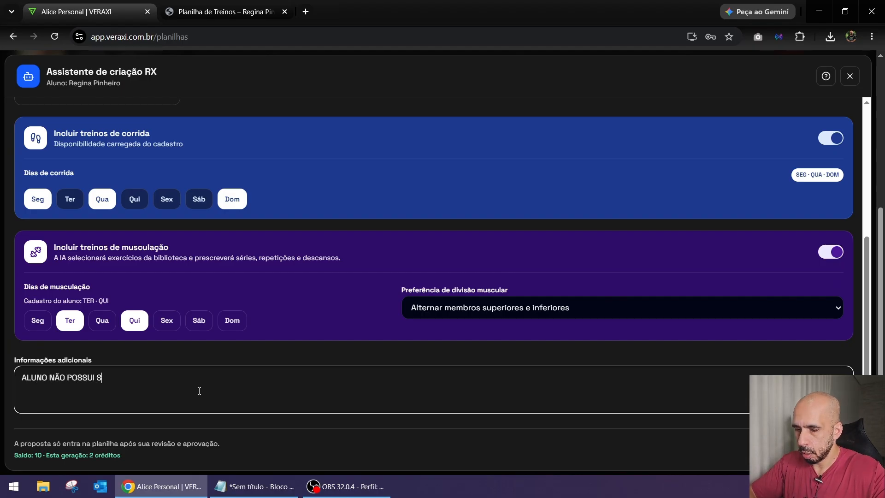
type("MITH NA")
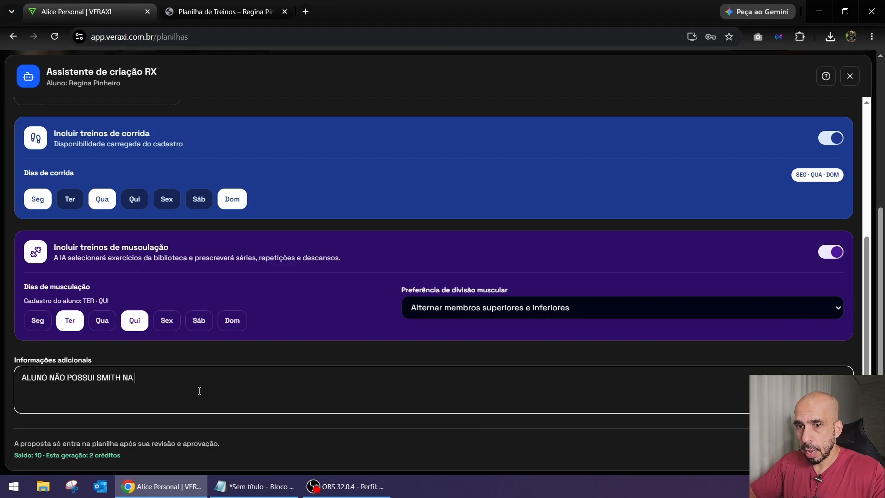
type(" ACADEMIA")
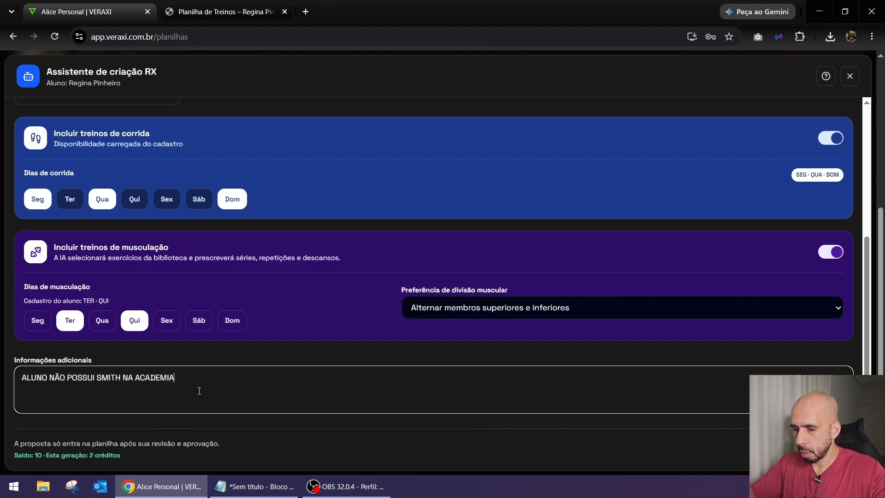
type(", NÃO INCLUA")
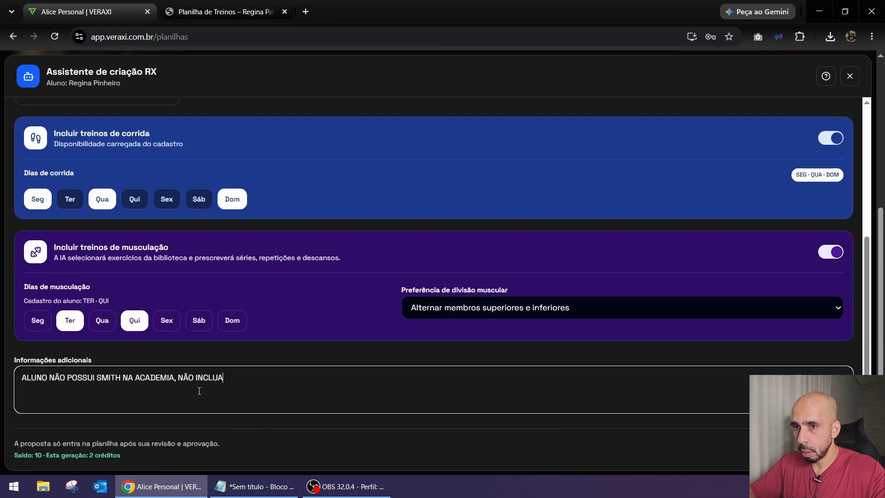
type(" EXERCÍC")
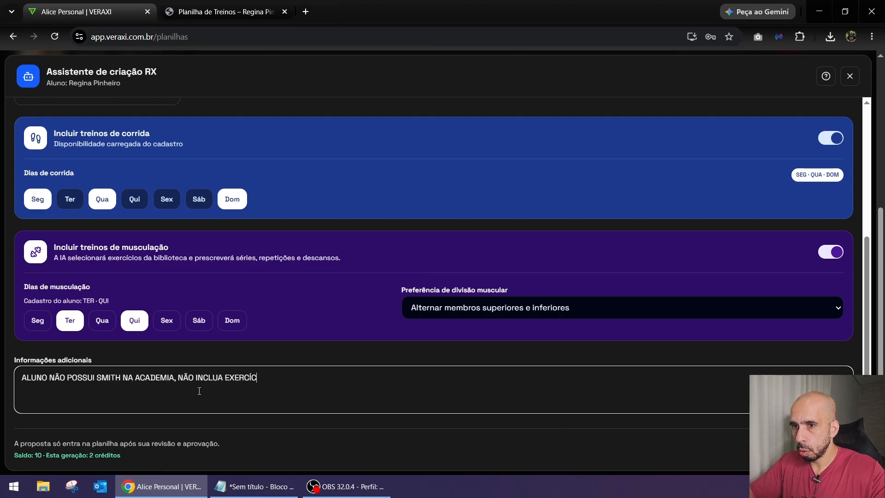
type("IOS NO SMITH")
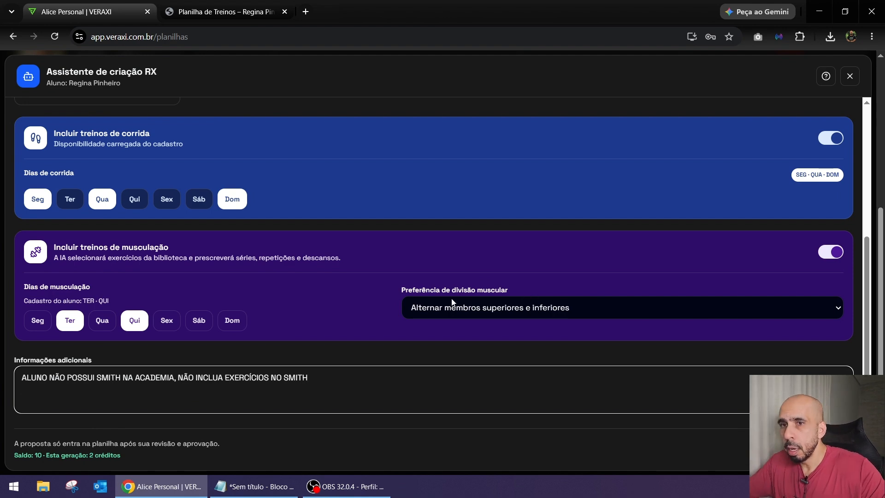
Step: Review the plan's period, objective, training days and notes, and generate the RX training proposal
scroll(377, 314, "up", 3)
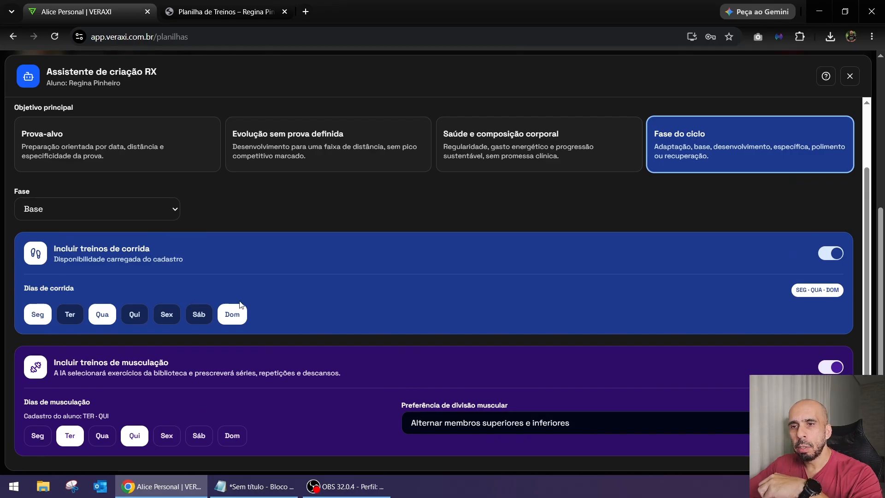
scroll(174, 189, "up", 2)
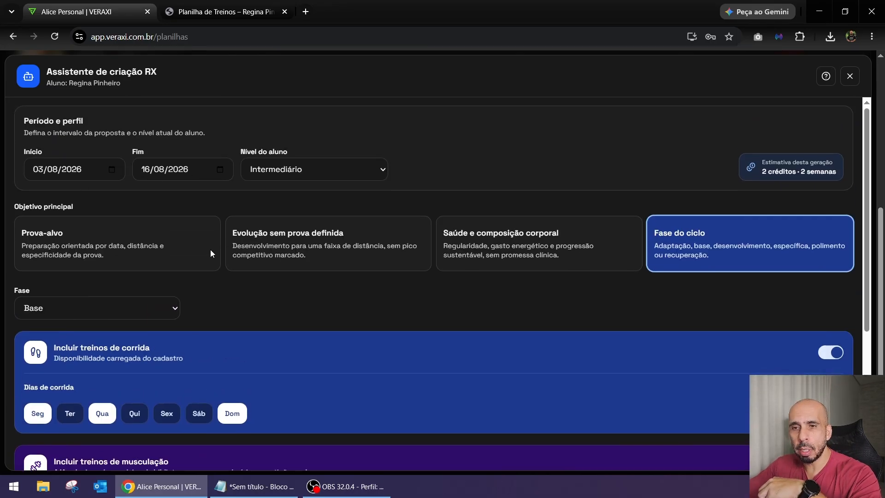
scroll(92, 352, "down", 4)
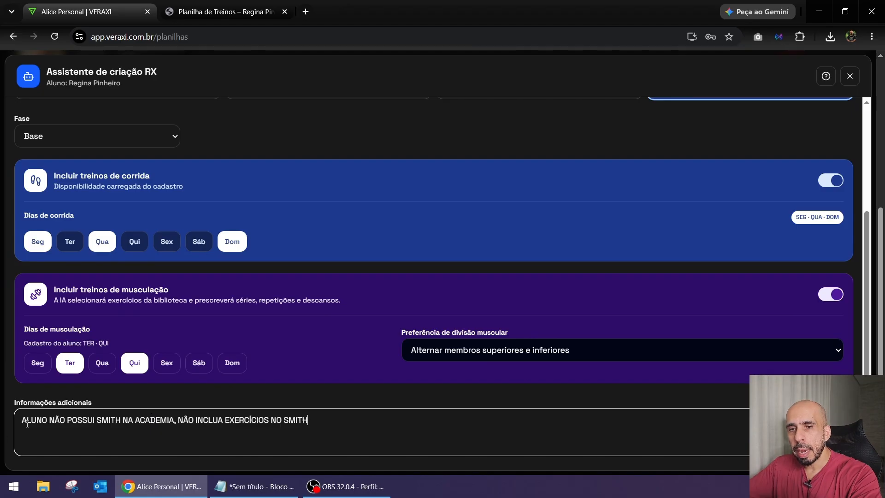
scroll(268, 415, "down", 1)
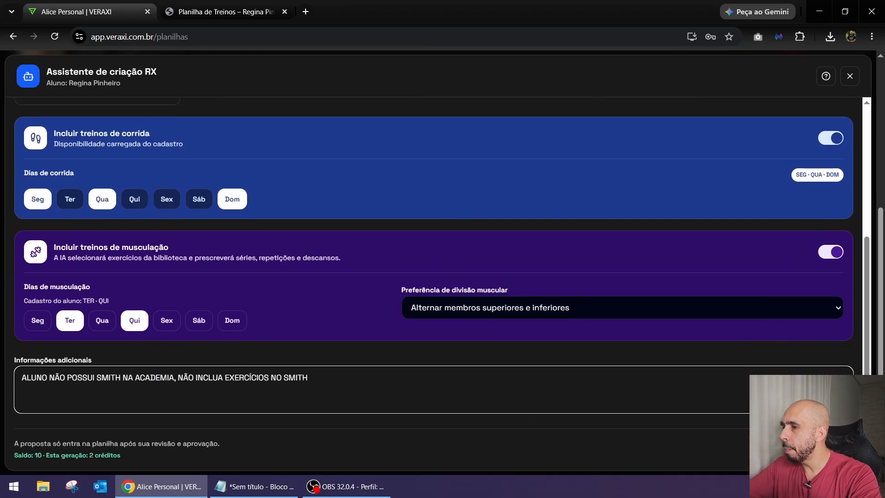
left_click(806, 449)
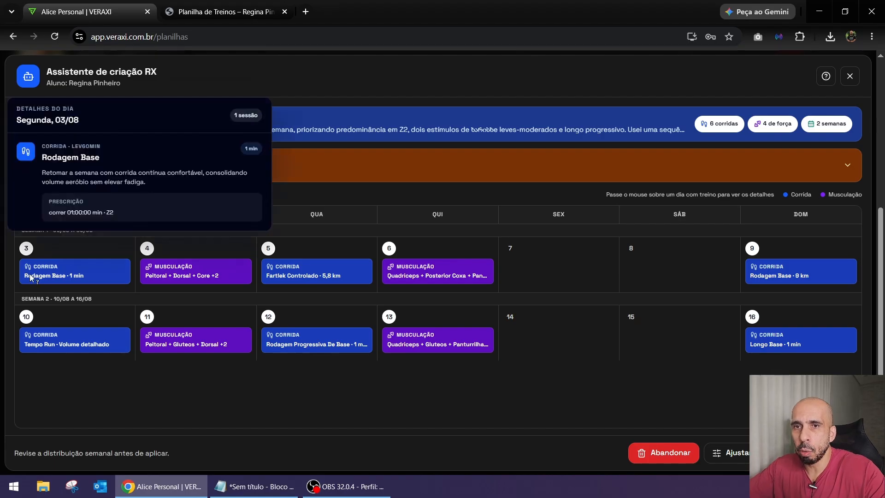
Step: Examine the daily details of the running and strength sessions in both weeks of the proposal calendar
mouse_move(89, 262)
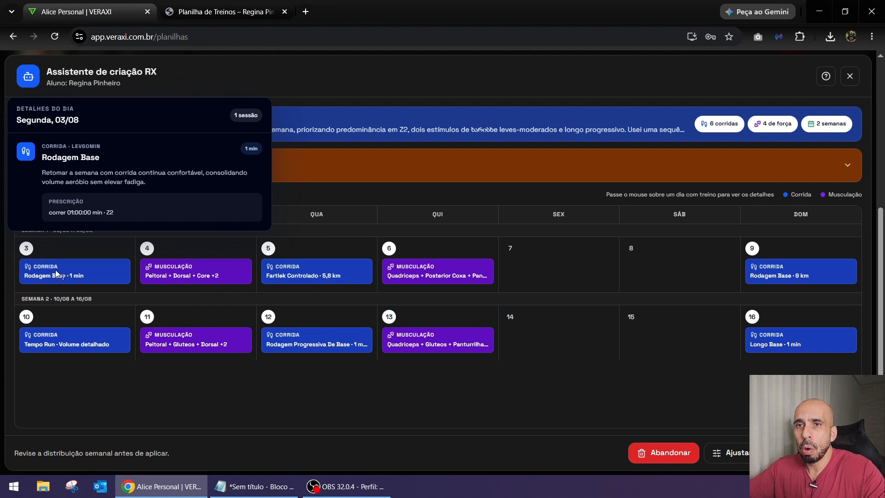
mouse_move(190, 272)
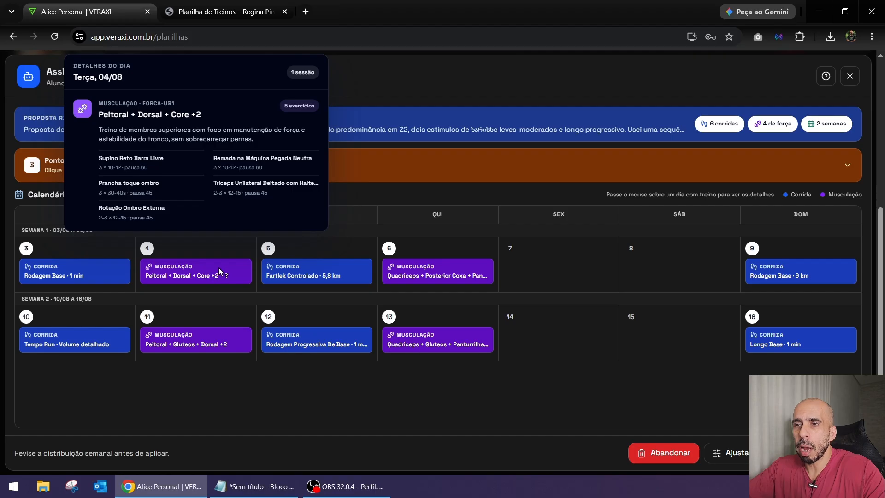
mouse_move(290, 275)
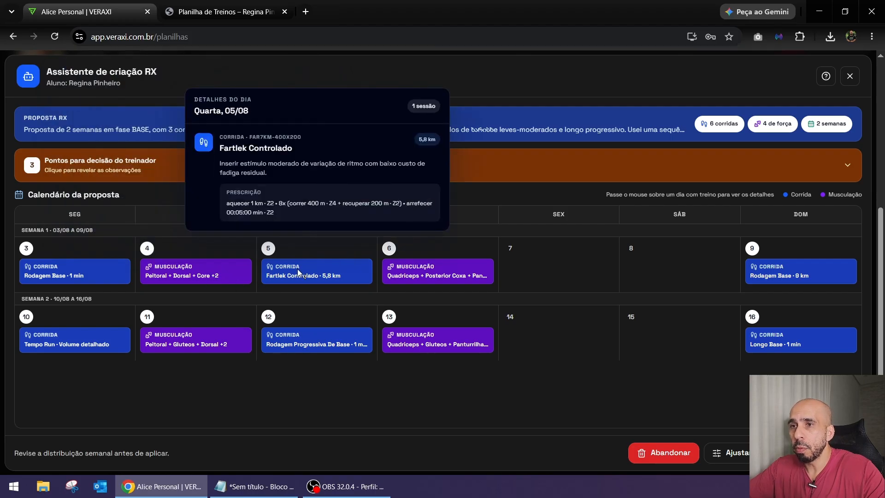
mouse_move(432, 272)
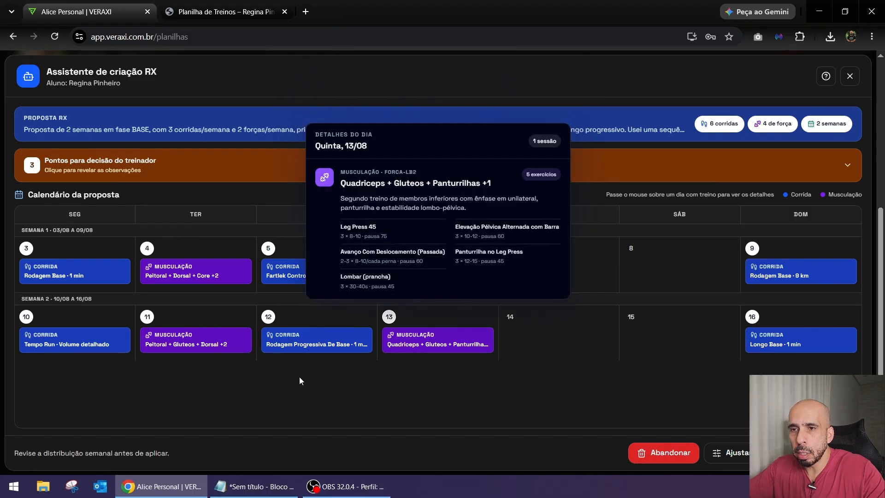
mouse_move(184, 349)
mouse_move(67, 344)
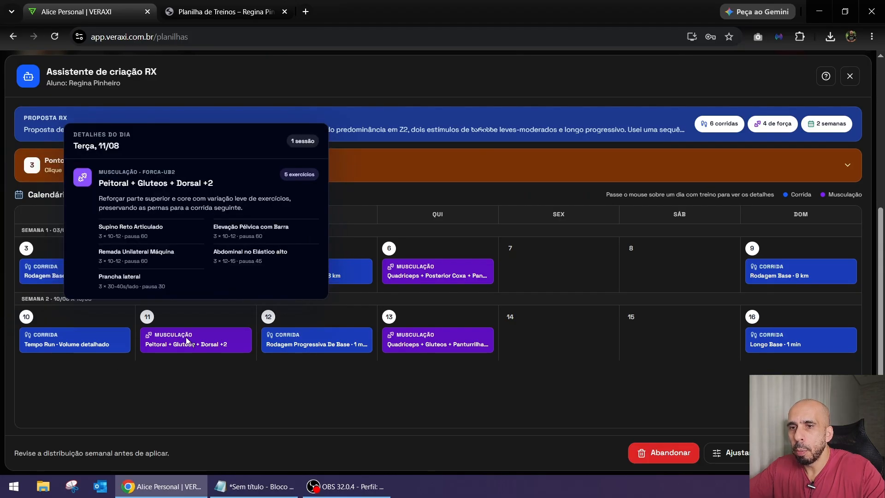
mouse_move(303, 337)
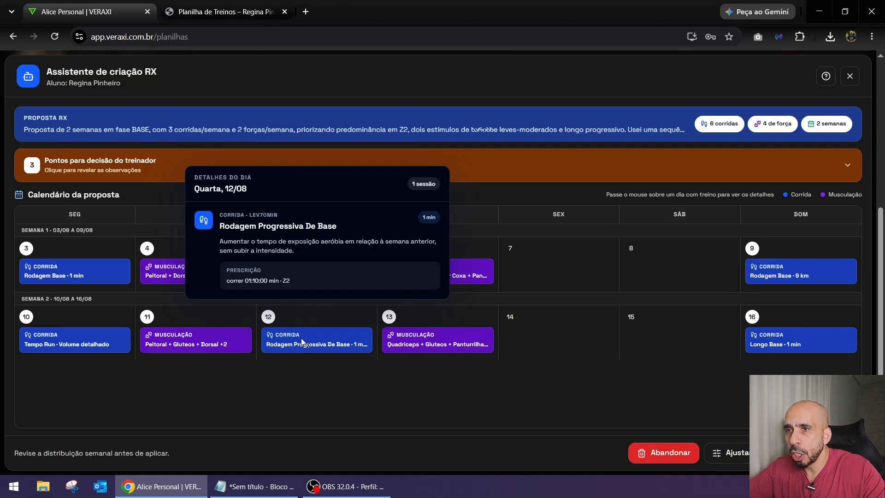
mouse_move(428, 355)
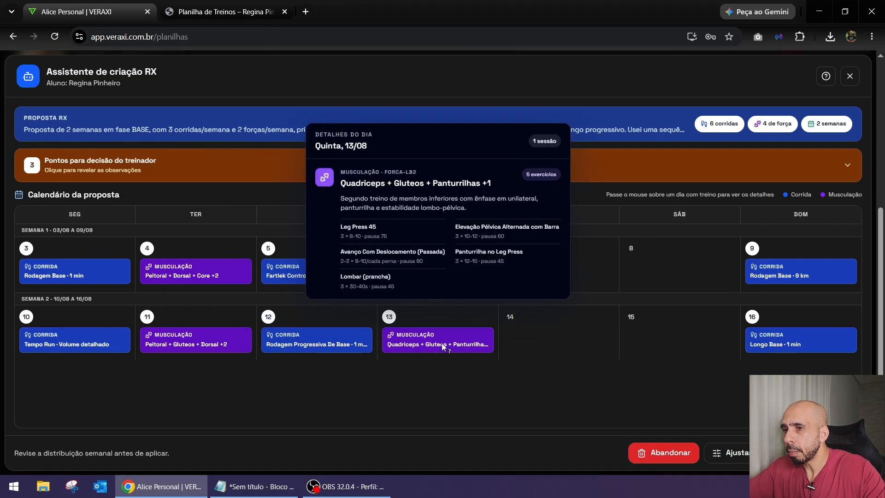
mouse_move(778, 284)
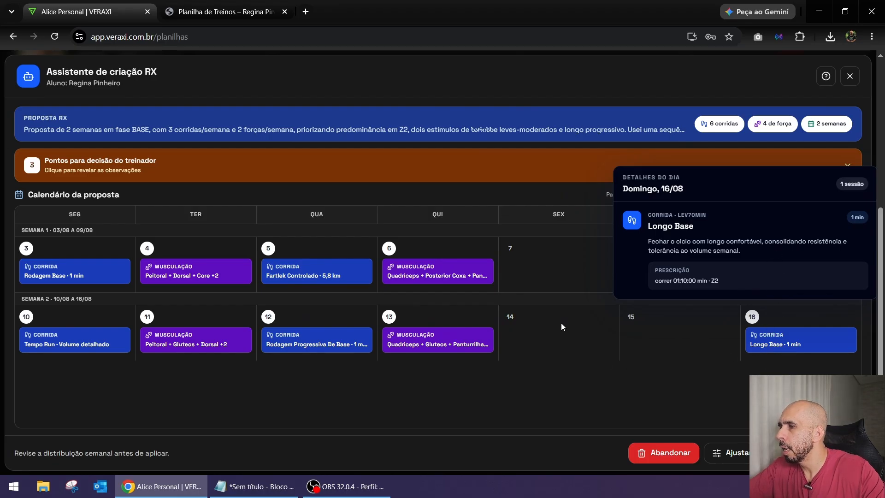
mouse_move(779, 243)
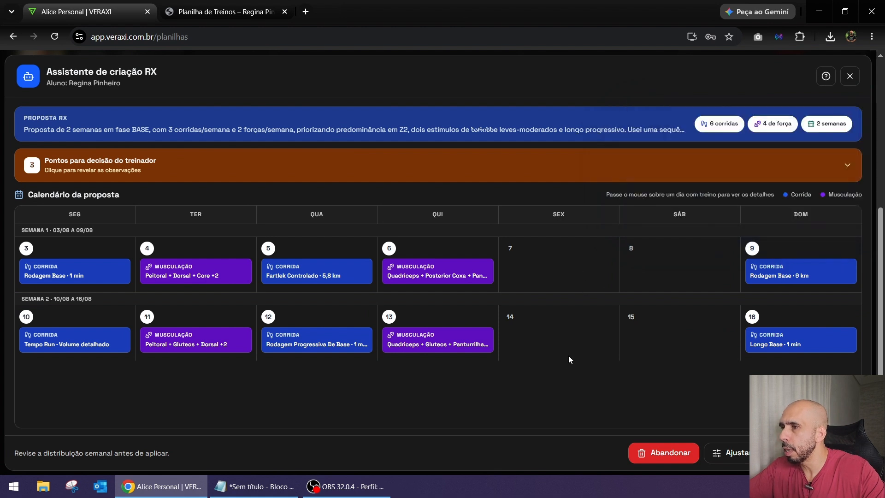
Step: Apply the reviewed RX proposal to the student's August 2026 training calendar
mouse_move(401, 340)
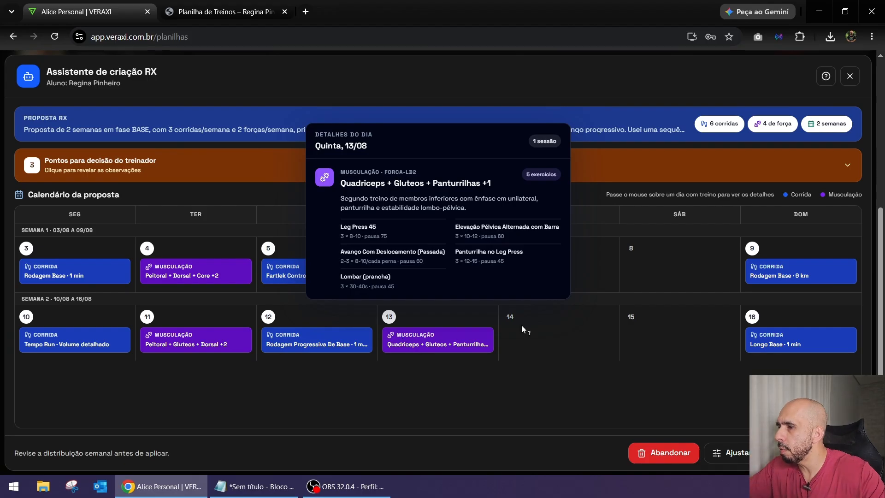
left_click(817, 452)
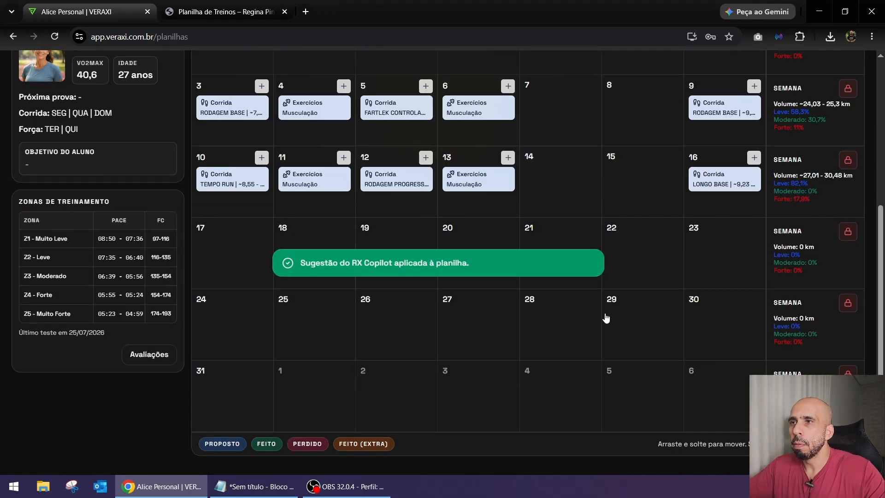
scroll(606, 316, "up", 5)
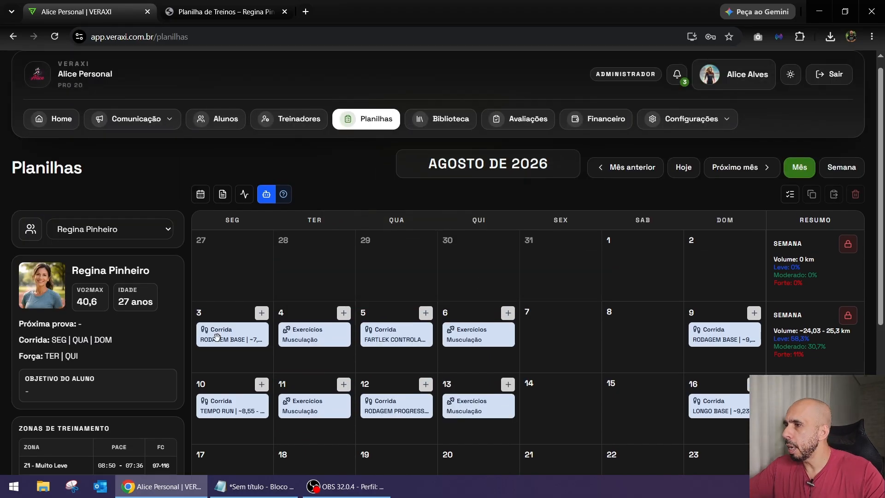
Step: Examine the quick summaries of the running and strength sessions applied between 3 and 16 August
scroll(249, 243, "down", 2)
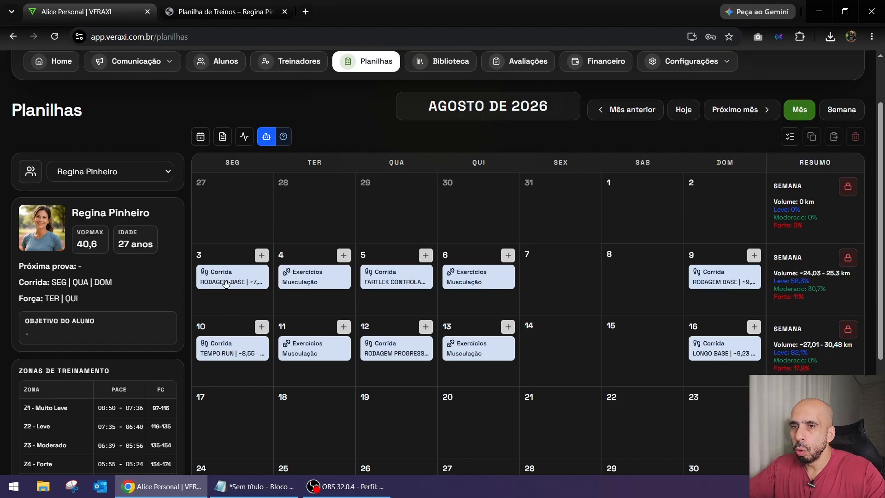
mouse_move(226, 283)
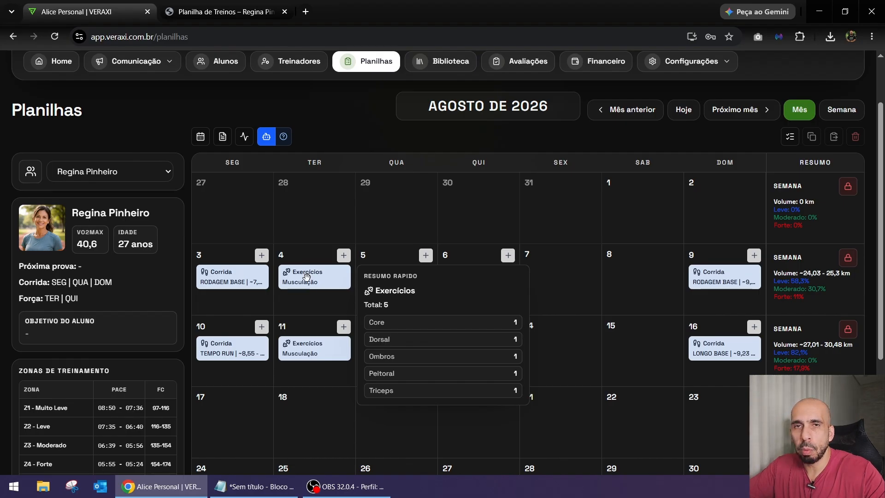
mouse_move(465, 279)
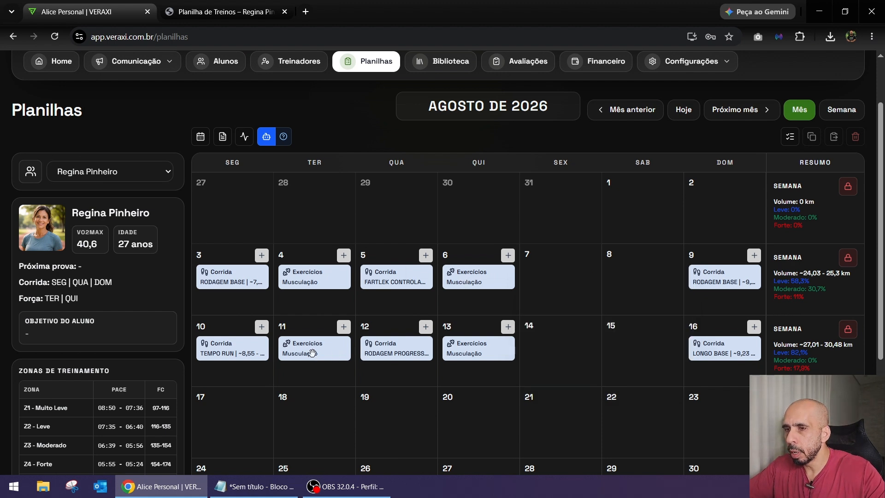
mouse_move(312, 353)
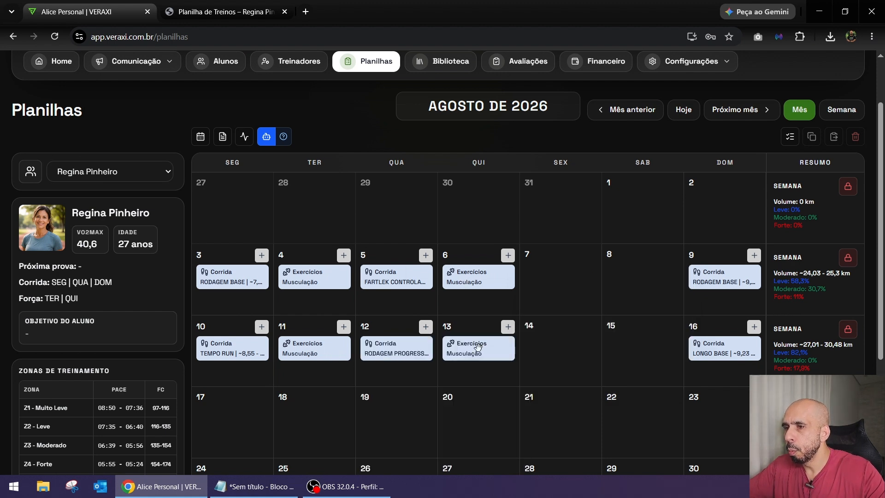
mouse_move(384, 355)
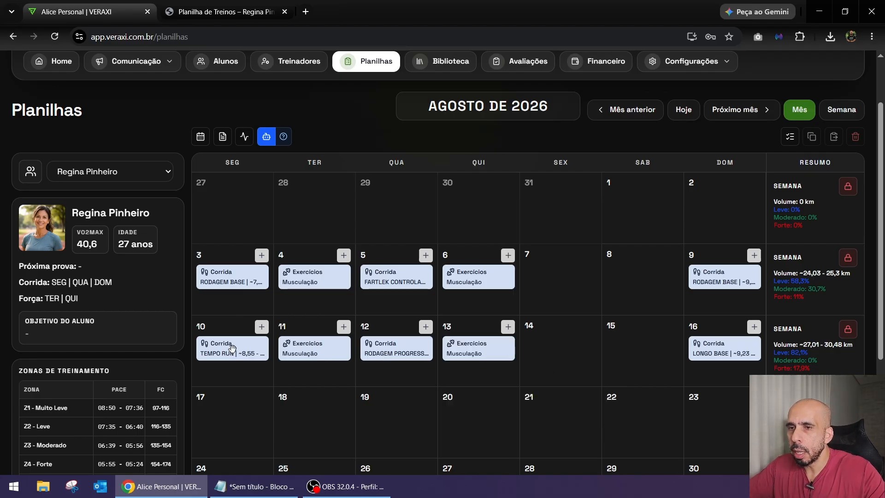
mouse_move(231, 347)
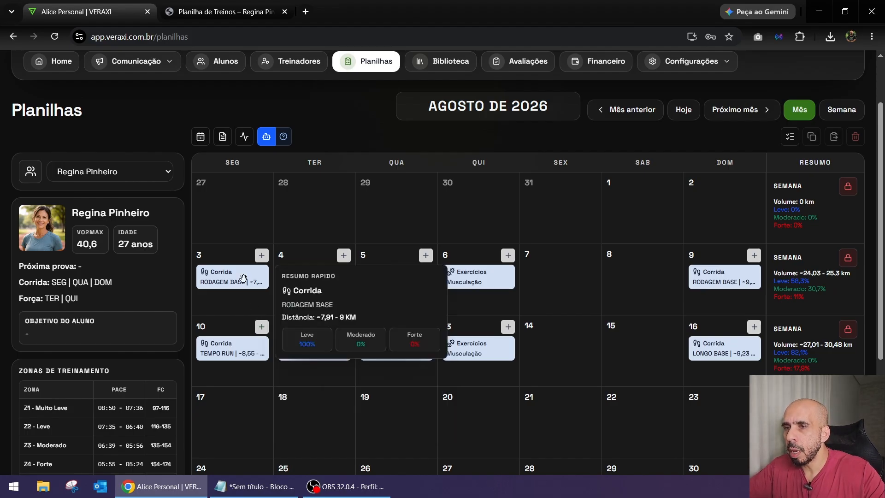
mouse_move(383, 276)
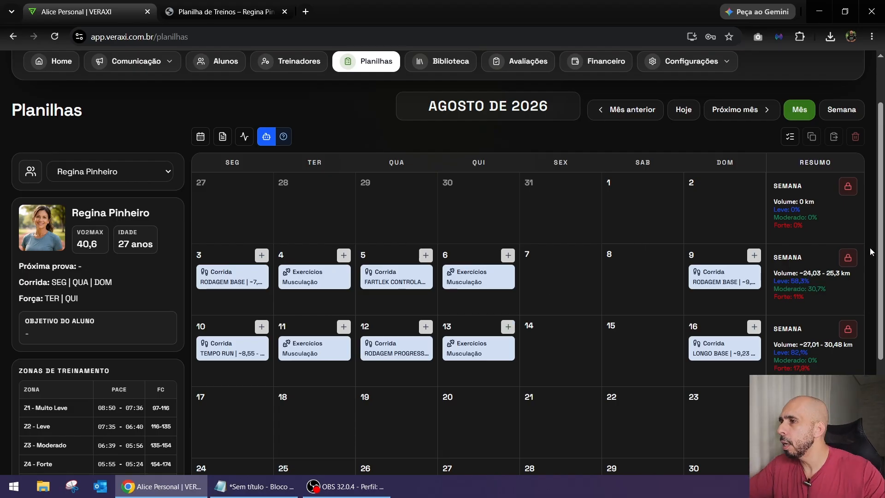
Step: Unlock the training weeks of 3–9 August and 10–16 August
left_click(848, 257)
left_click(848, 329)
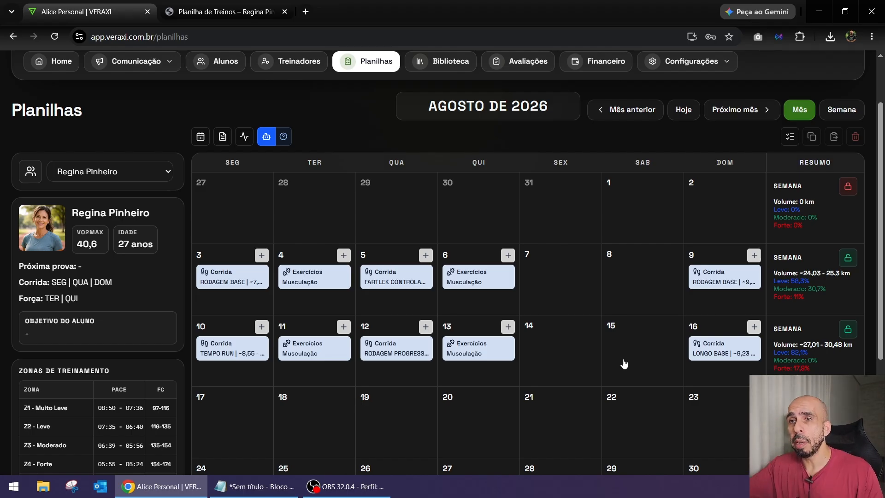
Step: Check the RX Copilot credit balance and usage information, and close it
left_click(285, 137)
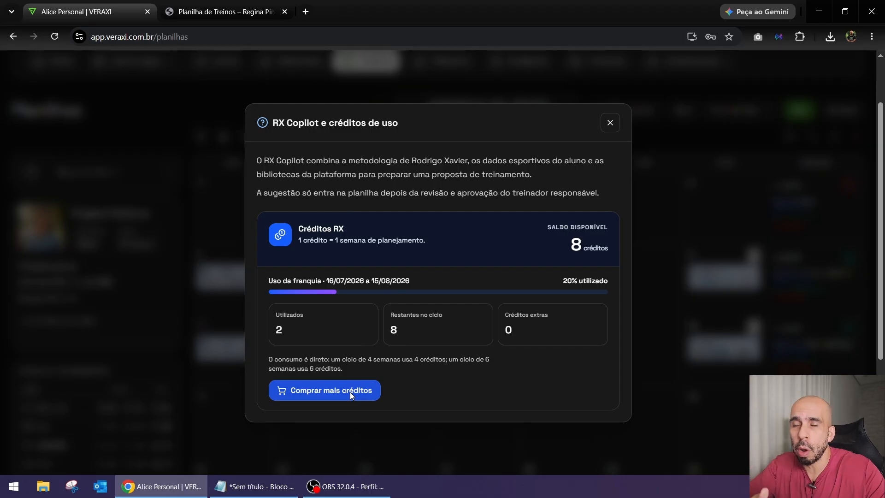
left_click(608, 123)
Step: Load the student's July 2026 calendar and turn on week selection
left_click(122, 245)
left_click(118, 349)
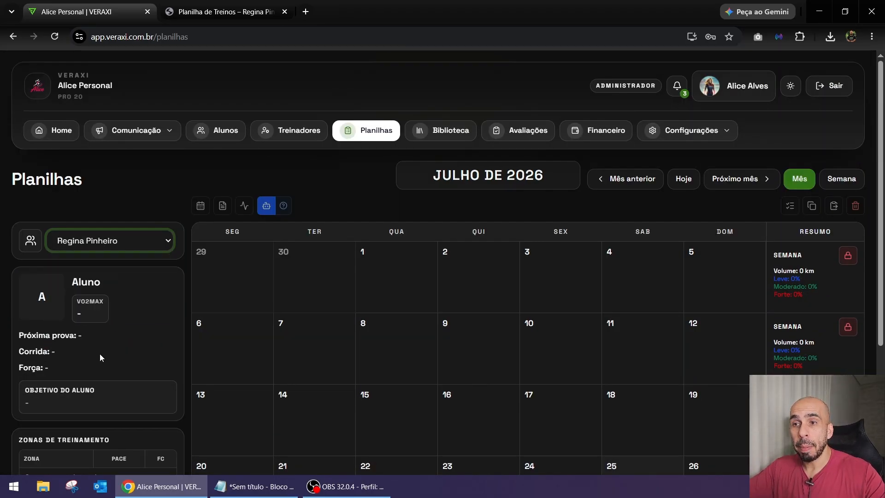
scroll(505, 296, "down", 3)
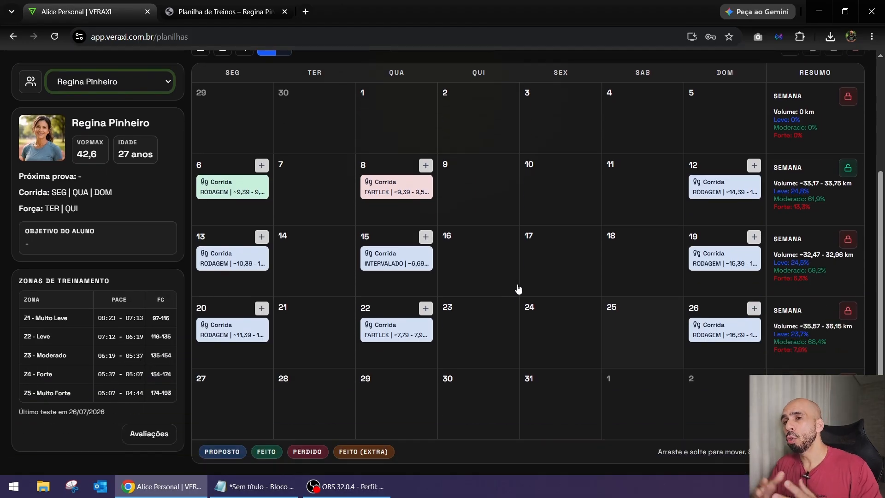
left_click_drag(373, 185, 515, 218)
scroll(525, 241, "up", 3)
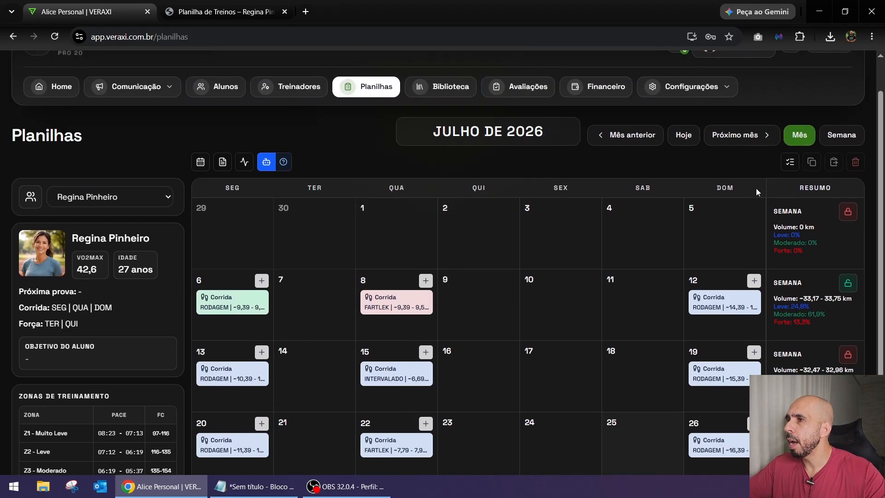
left_click(790, 163)
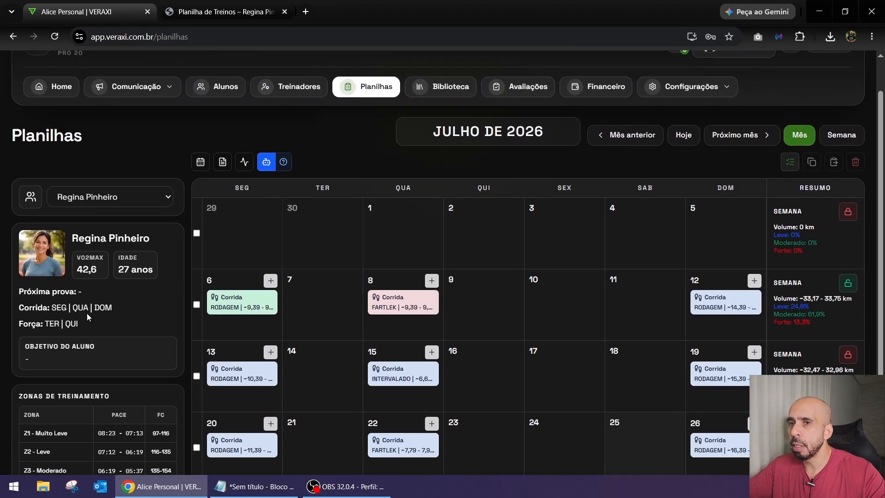
left_click(196, 304)
left_click(196, 374)
left_click(197, 304)
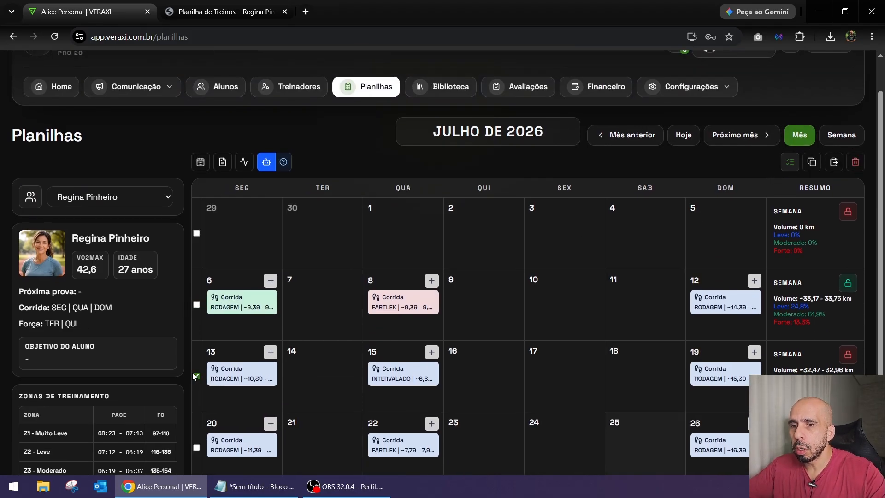
left_click(196, 376)
scroll(383, 332, "down", 3)
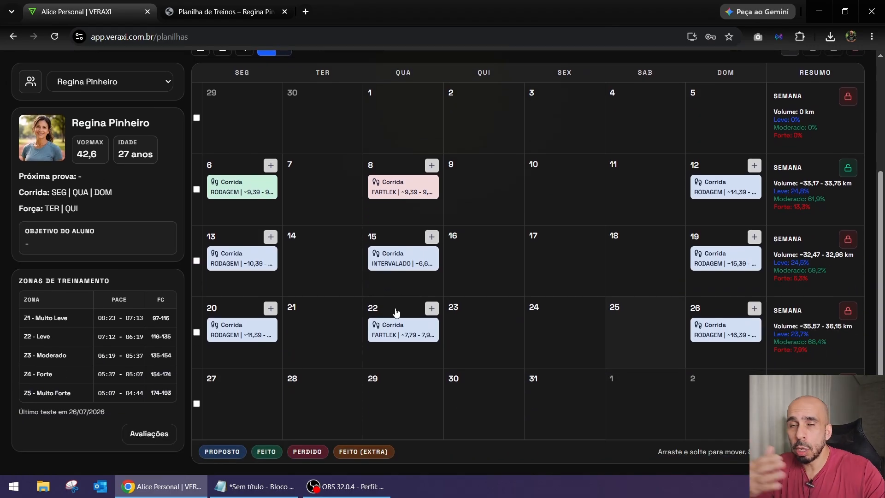
scroll(408, 304, "up", 2)
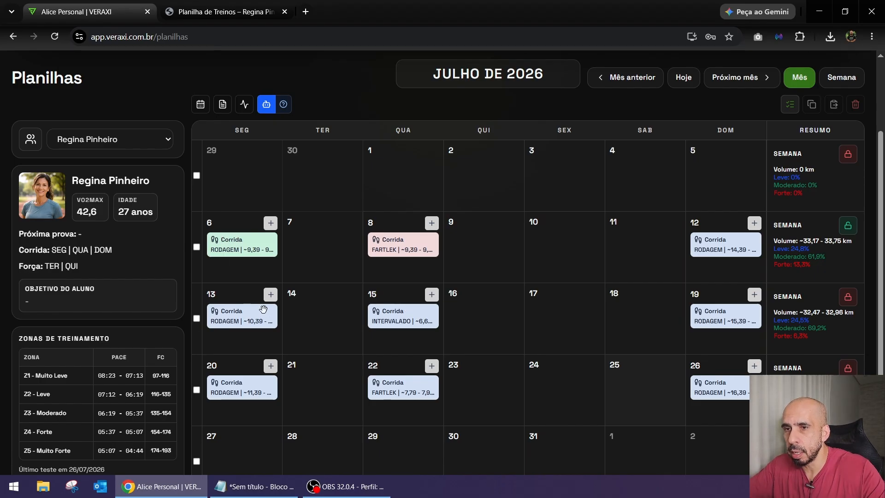
Step: Copy the workouts of the 13–19 July week and paste them into the same week of the student preparing for the Maratona de Buenos Aires
left_click(196, 318)
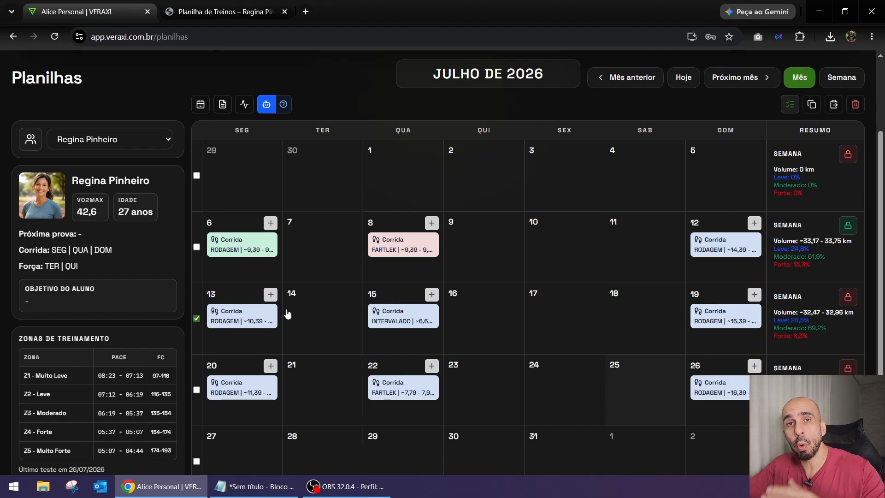
left_click(813, 108)
left_click(135, 143)
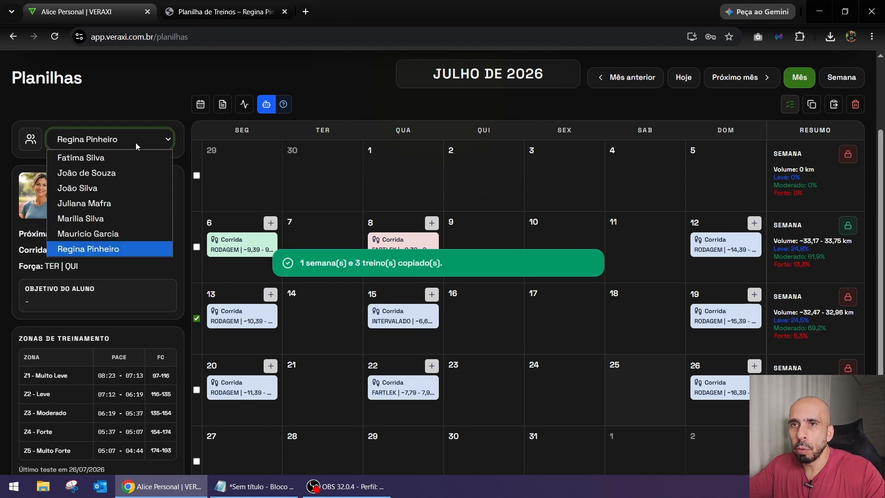
left_click(98, 234)
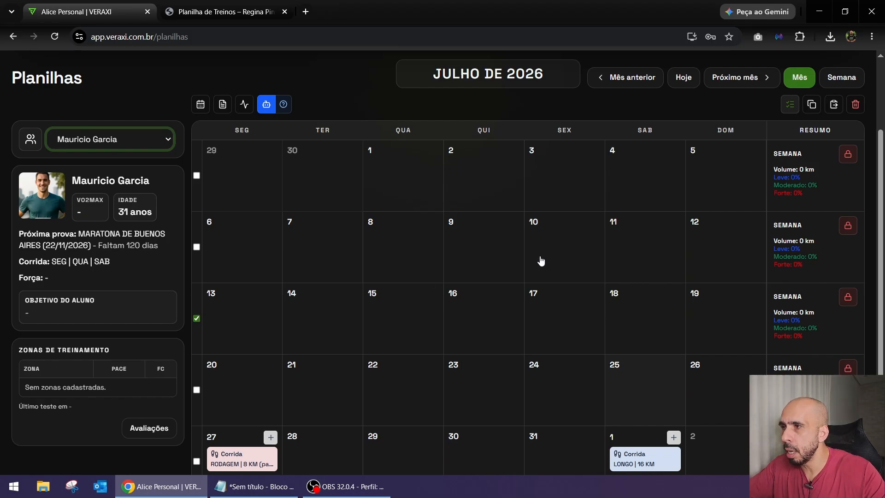
left_click(833, 104)
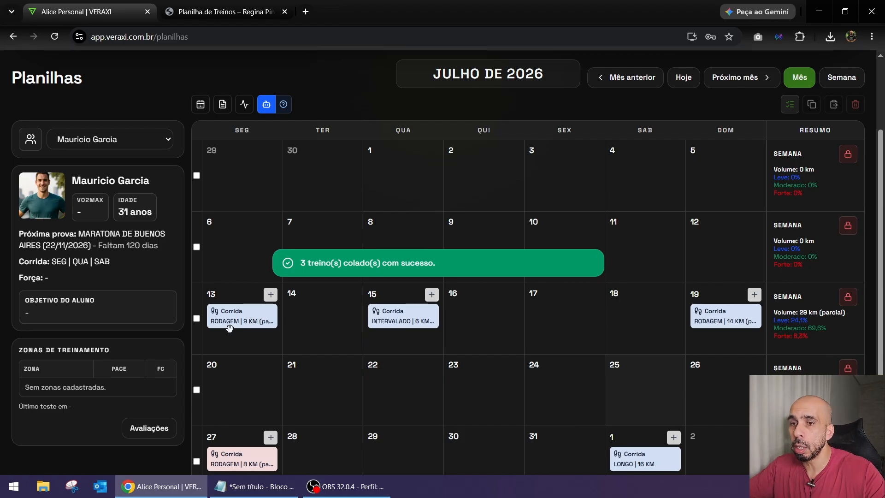
mouse_move(233, 321)
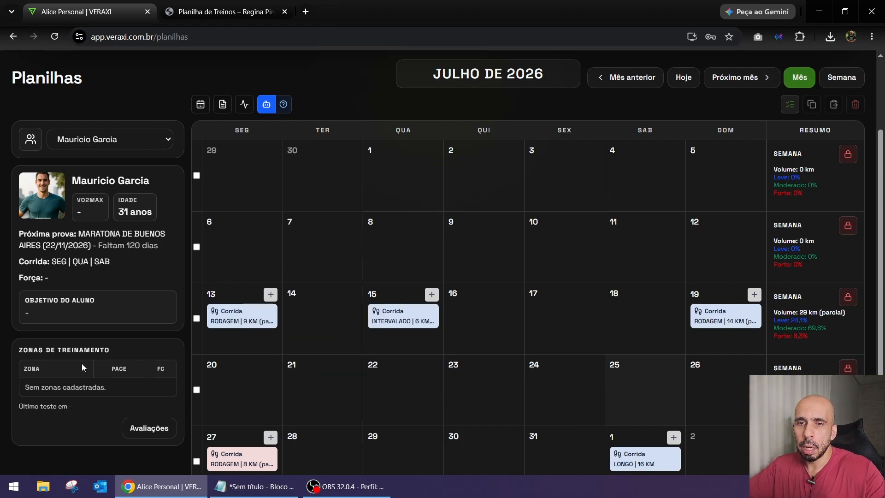